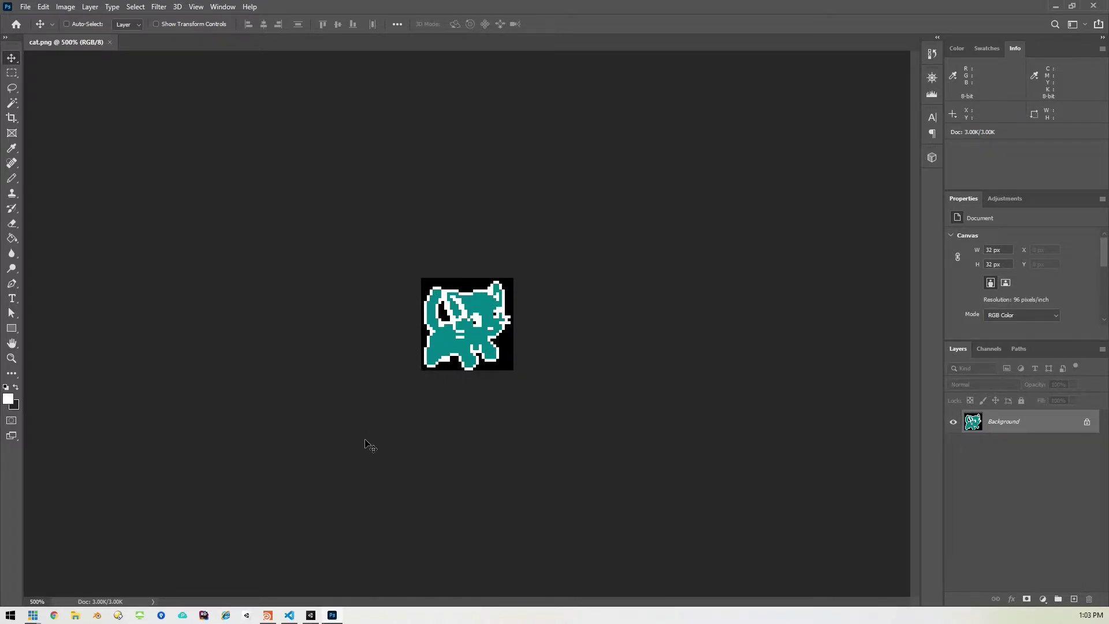
# Step: Create a geo1 Geometry object in Houdini and go inside it
pyautogui.click(268, 616)
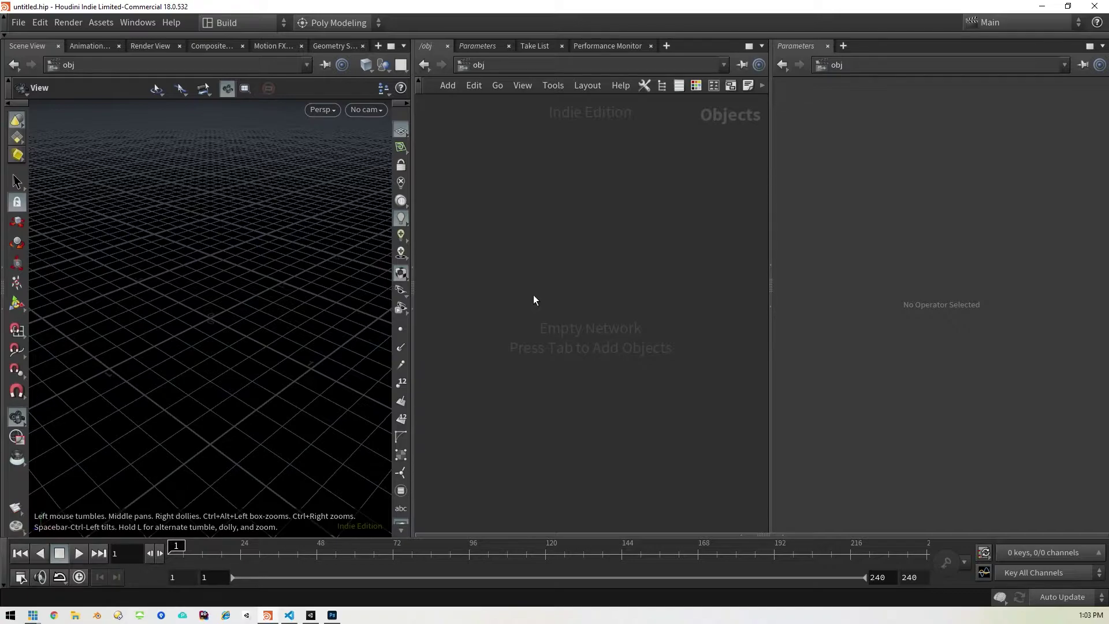
pyautogui.press('Tab')
pyautogui.write('get')
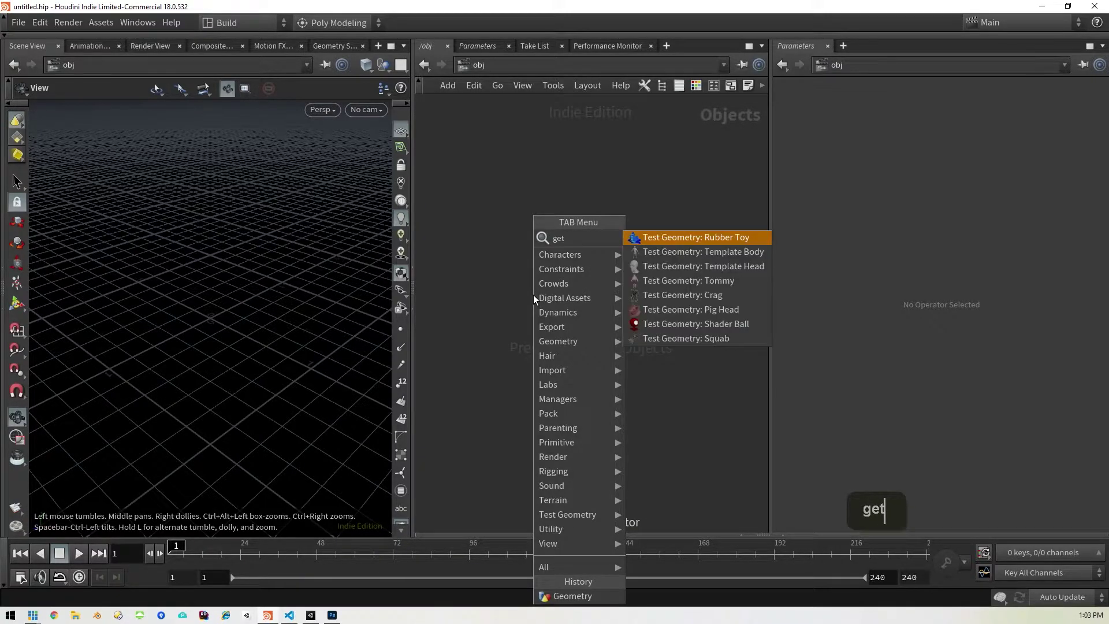
pyautogui.press('BackSpace')
pyautogui.write('o')
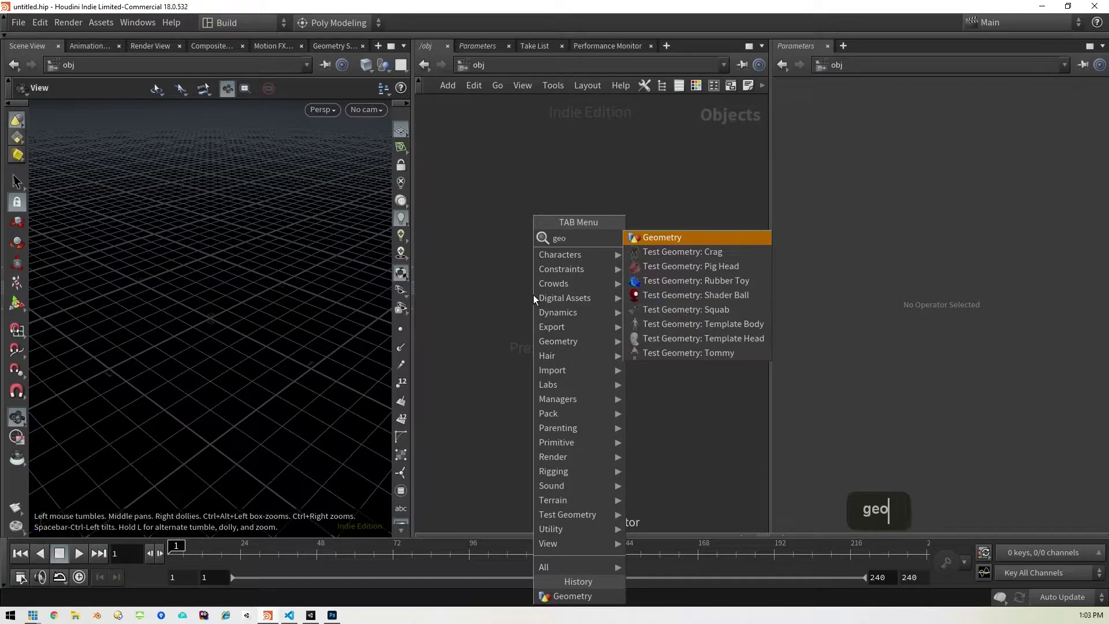
pyautogui.press('Return')
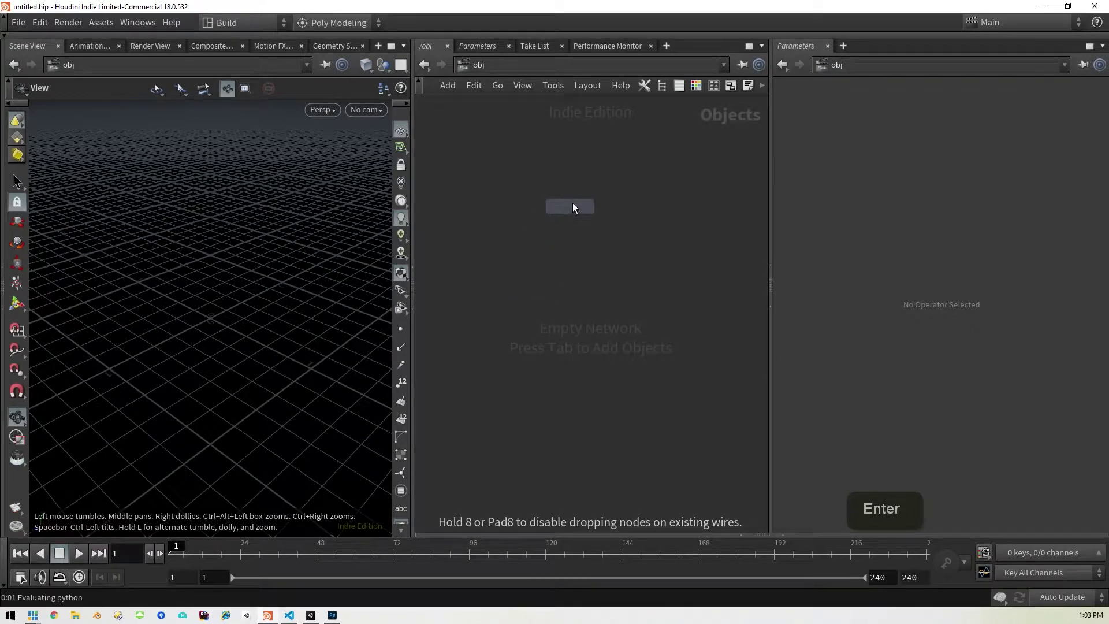
pyautogui.doubleClick(574, 204)
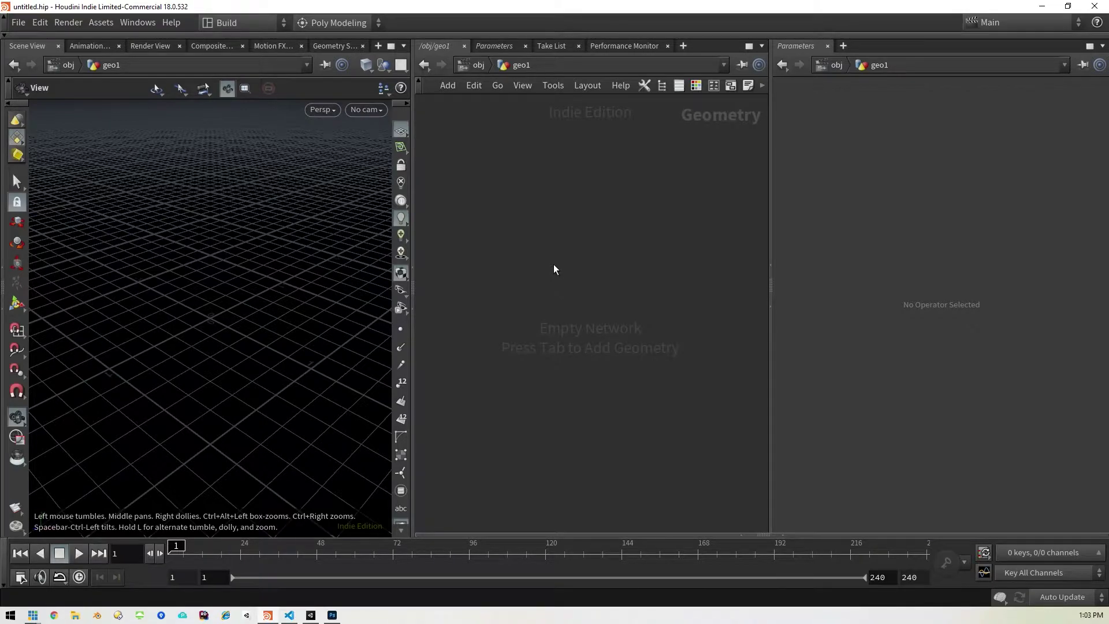
# Step: Place a Labs WFC Initialize Grid node inside geo1
pyautogui.press('Tab')
pyautogui.write('w')
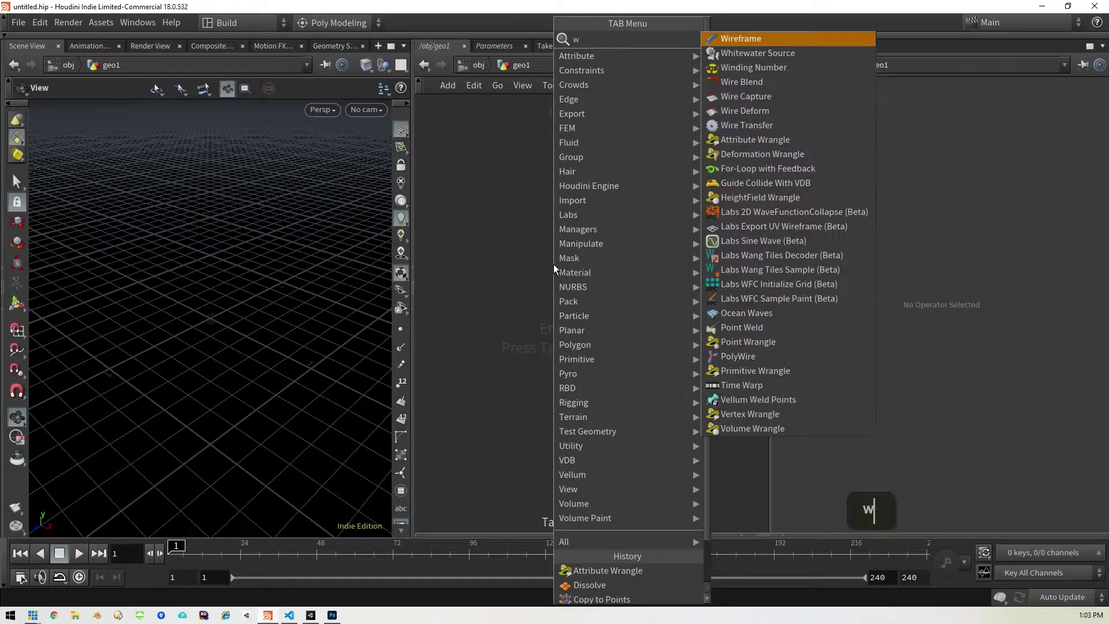
pyautogui.write('fn')
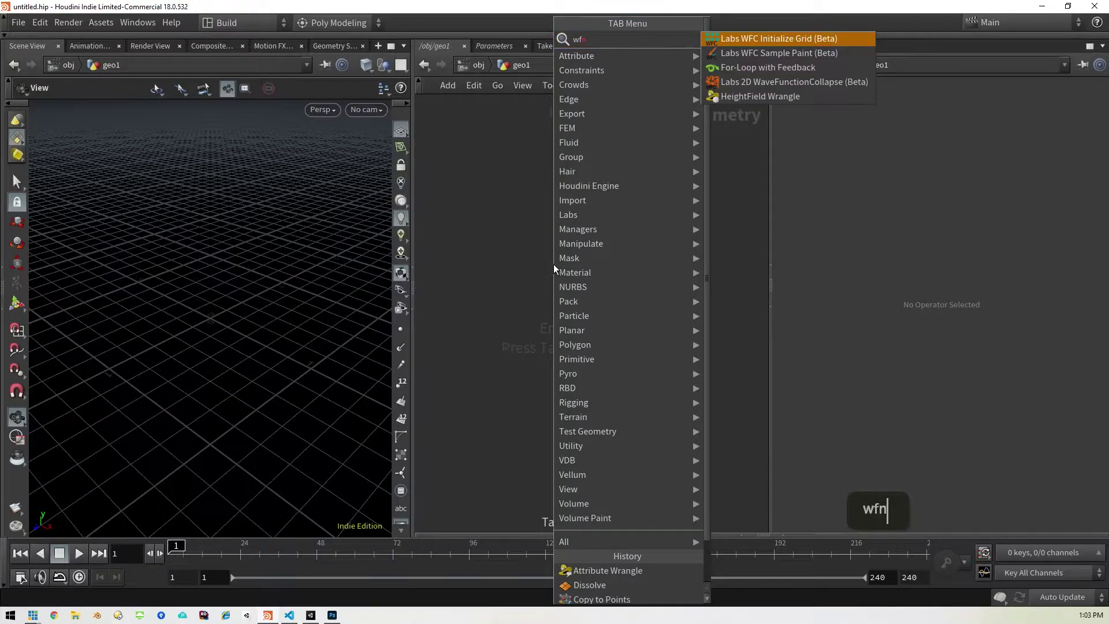
pyautogui.press('Return')
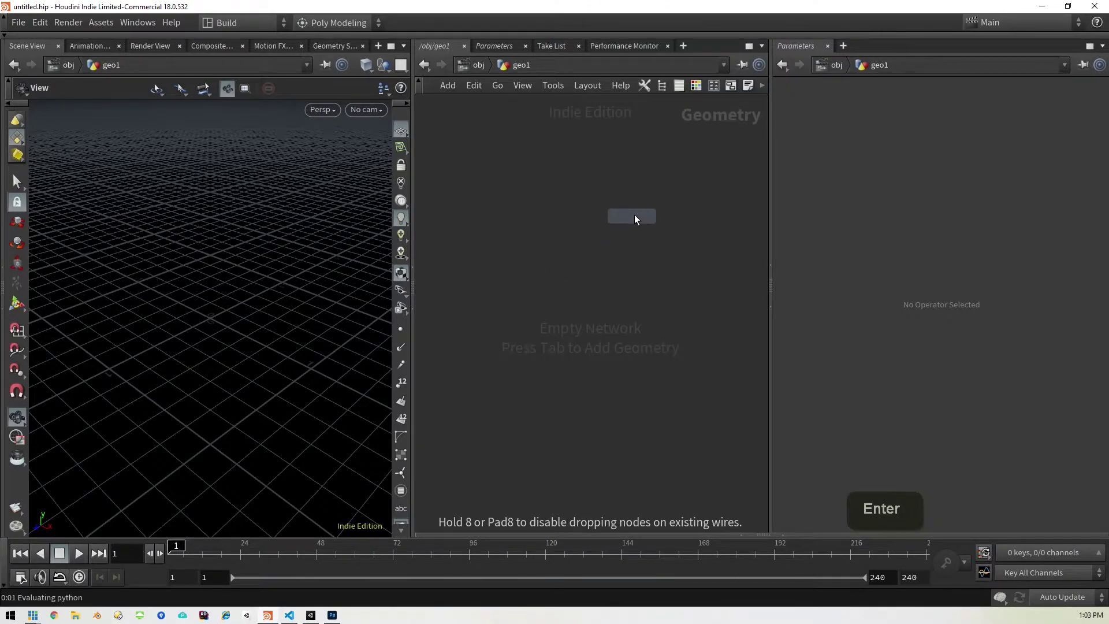
pyautogui.click(643, 207)
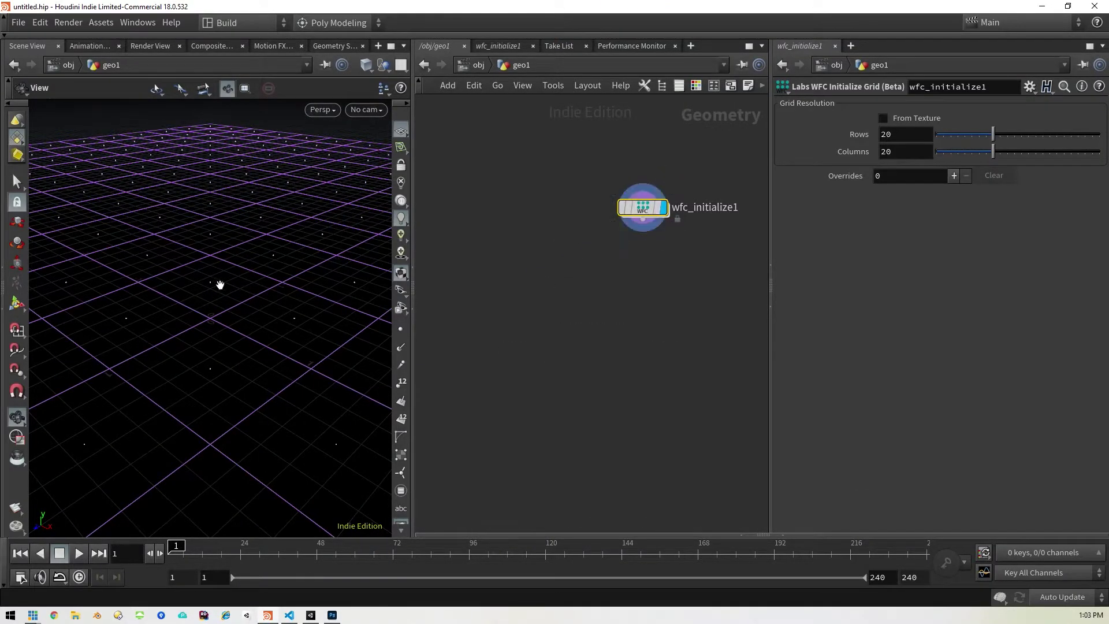
# Step: Enable From Texture on wfc_initialize1 and load cat.png from the Desktop as the grid texture
pyautogui.scroll(-6, 224, 283)
pyautogui.scroll(-5, 234, 276)
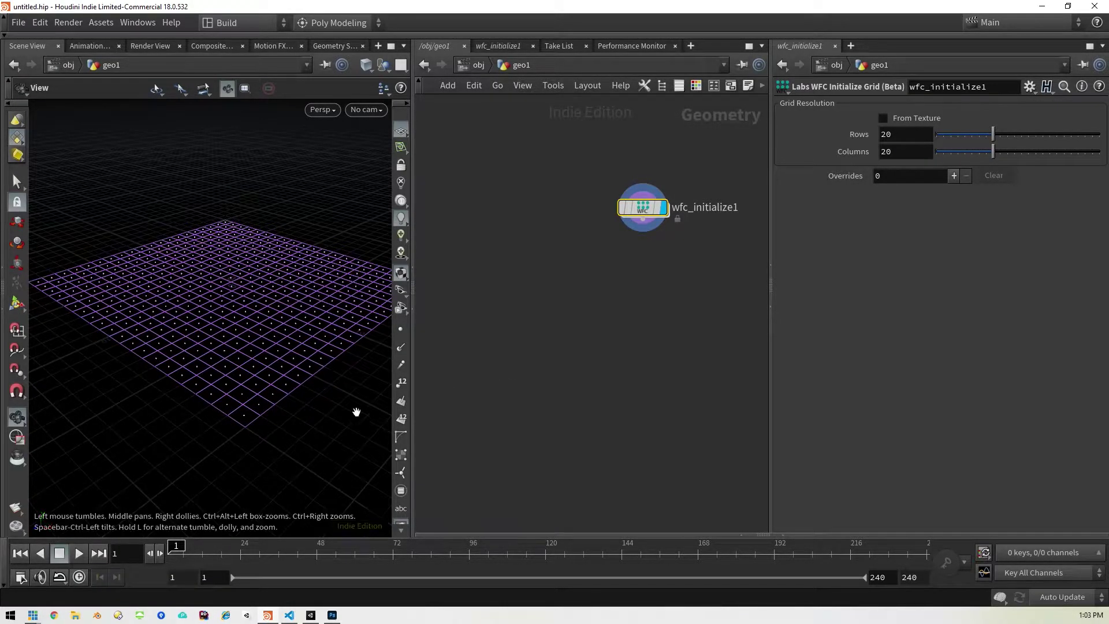
pyautogui.moveTo(346, 405); pyautogui.dragTo(213, 416)
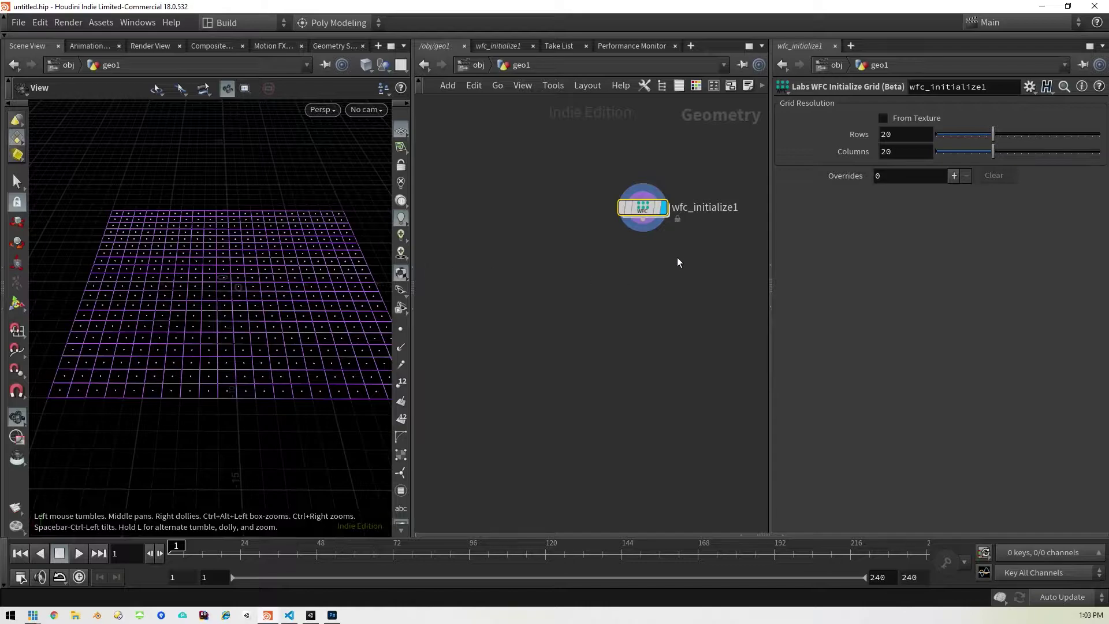
pyautogui.click(884, 119)
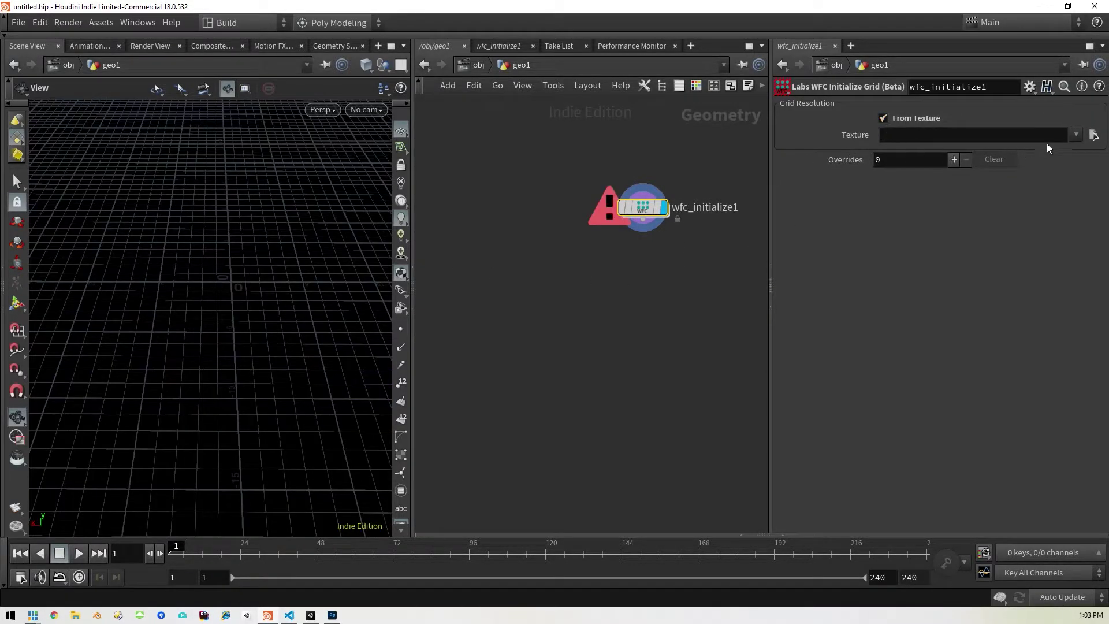
pyautogui.click(1092, 134)
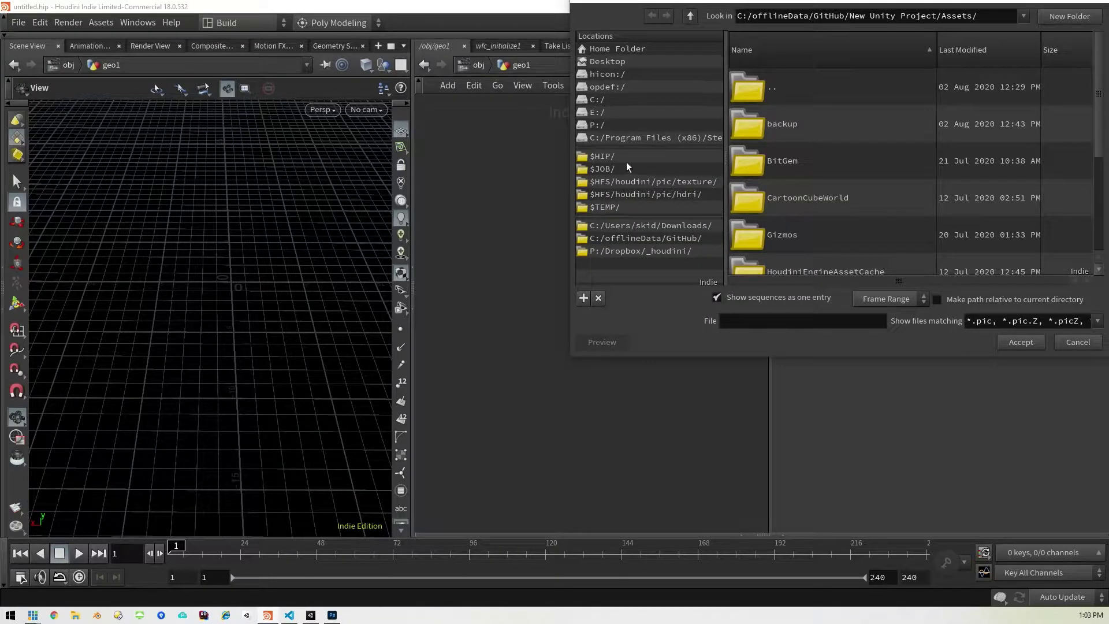
pyautogui.click(638, 63)
pyautogui.scroll(-2, 809, 156)
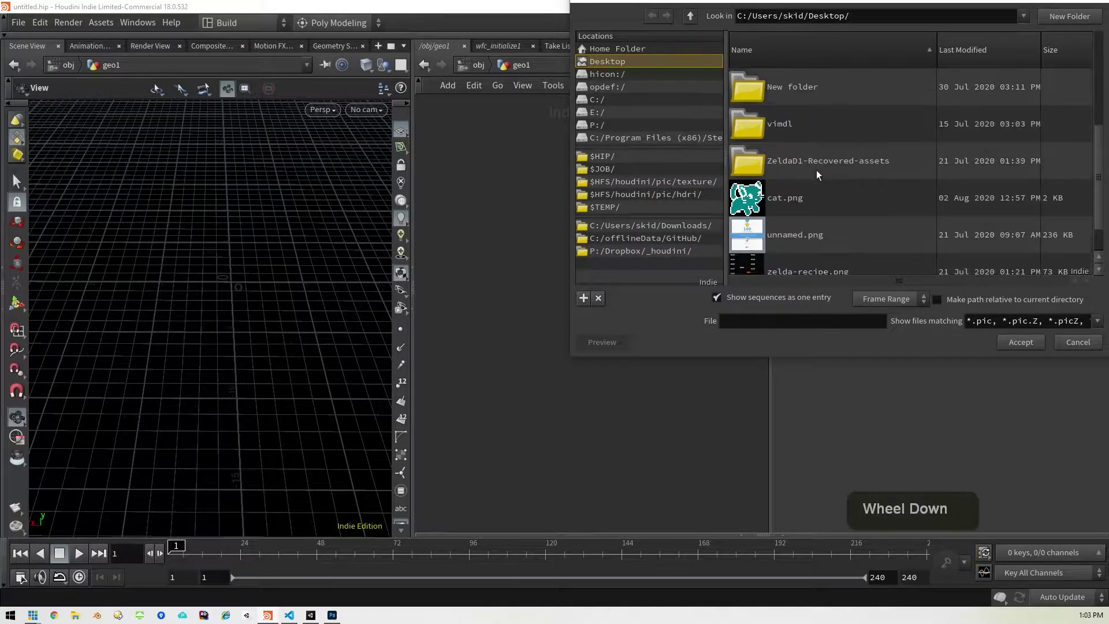
pyautogui.doubleClick(795, 198)
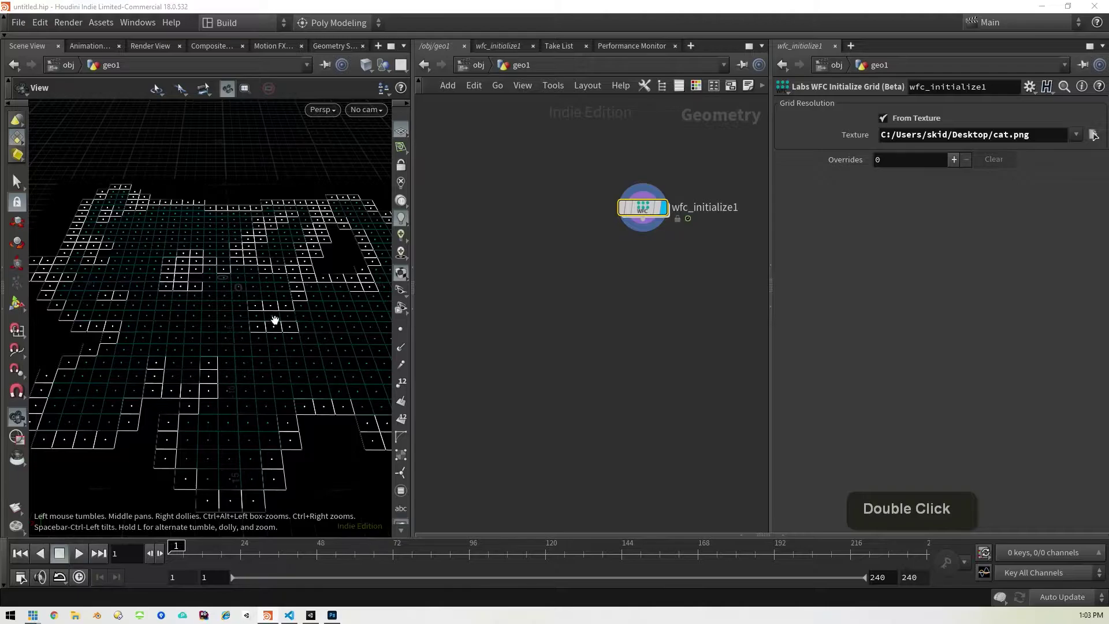
pyautogui.scroll(-3, 261, 316)
pyautogui.moveTo(261, 316); pyautogui.dragTo(239, 303, button='middle')
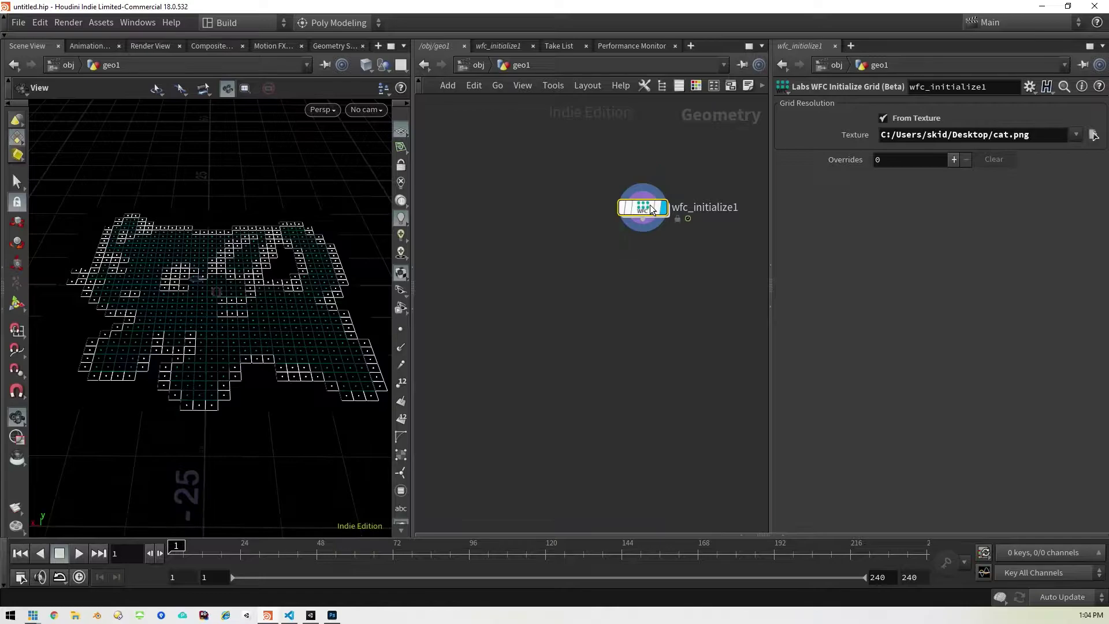
# Step: Add a Partition node wired after wfc_initialize1, set to partition Points
pyautogui.moveTo(646, 216)
pyautogui.press('Tab')
pyautogui.write('parti')
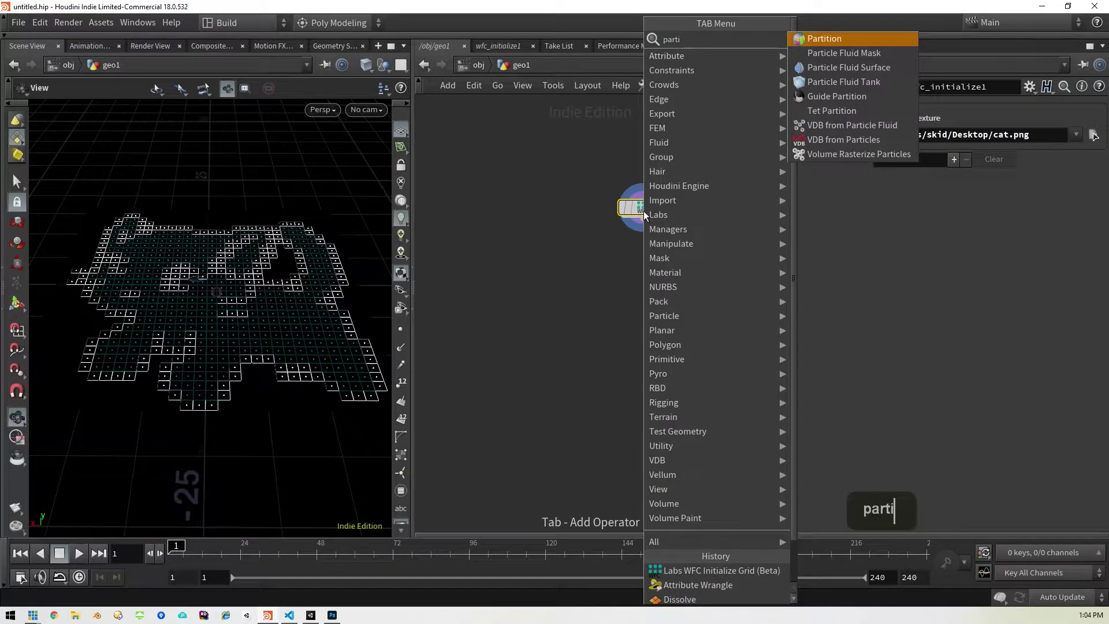
pyautogui.hotkey('shift', 'Return')
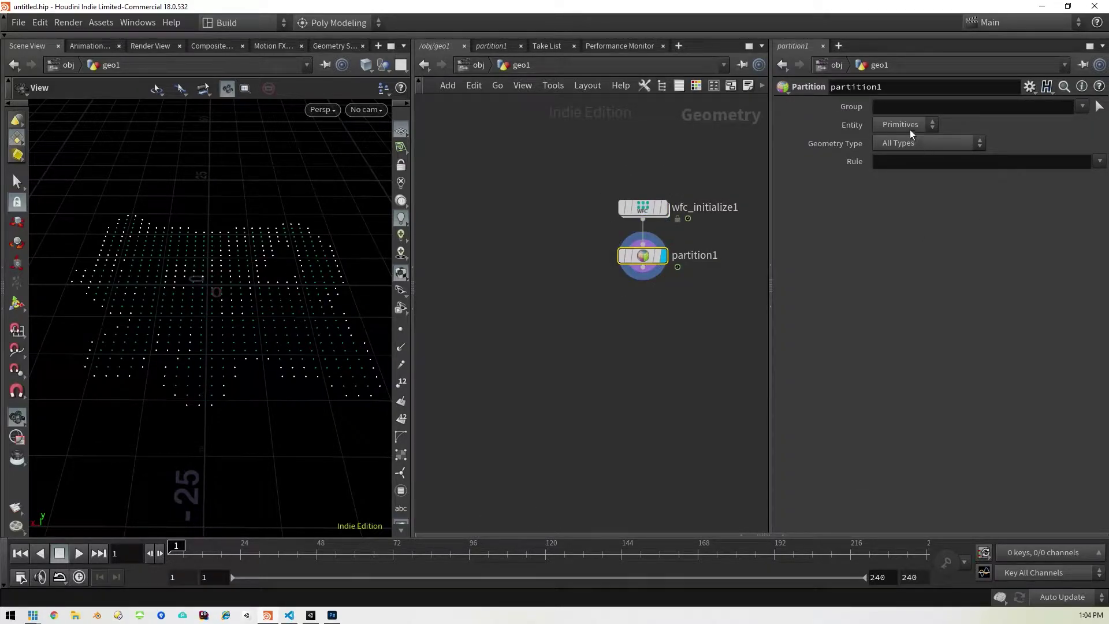
pyautogui.click(898, 154)
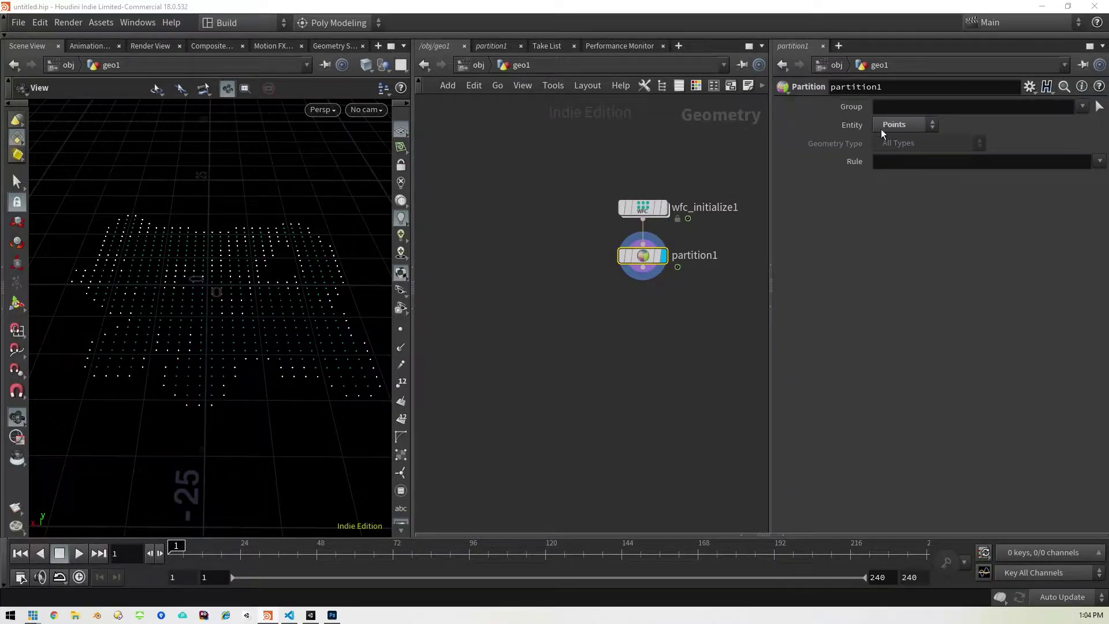
pyautogui.moveTo(643, 299); pyautogui.dragTo(639, 270, button='middle')
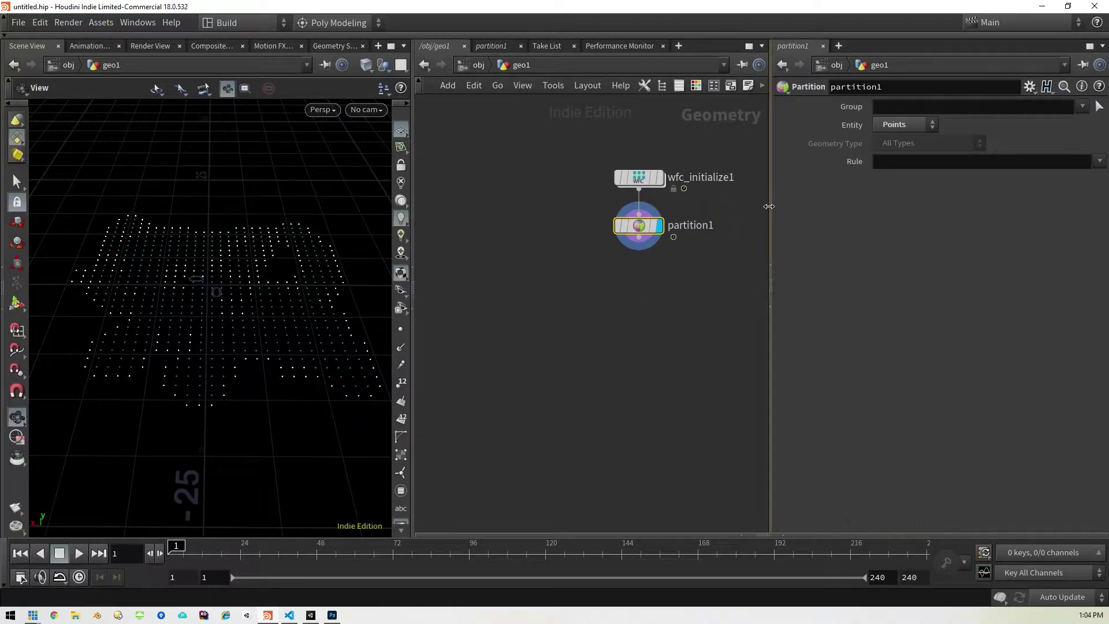
pyautogui.moveTo(767, 207); pyautogui.dragTo(636, 208)
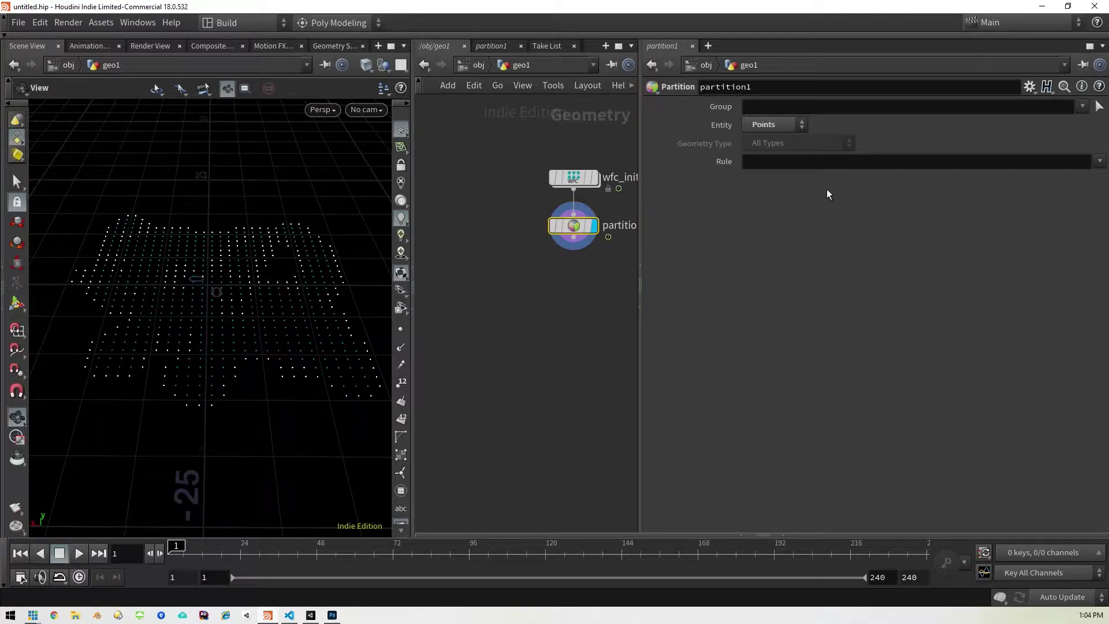
pyautogui.doubleClick(830, 162)
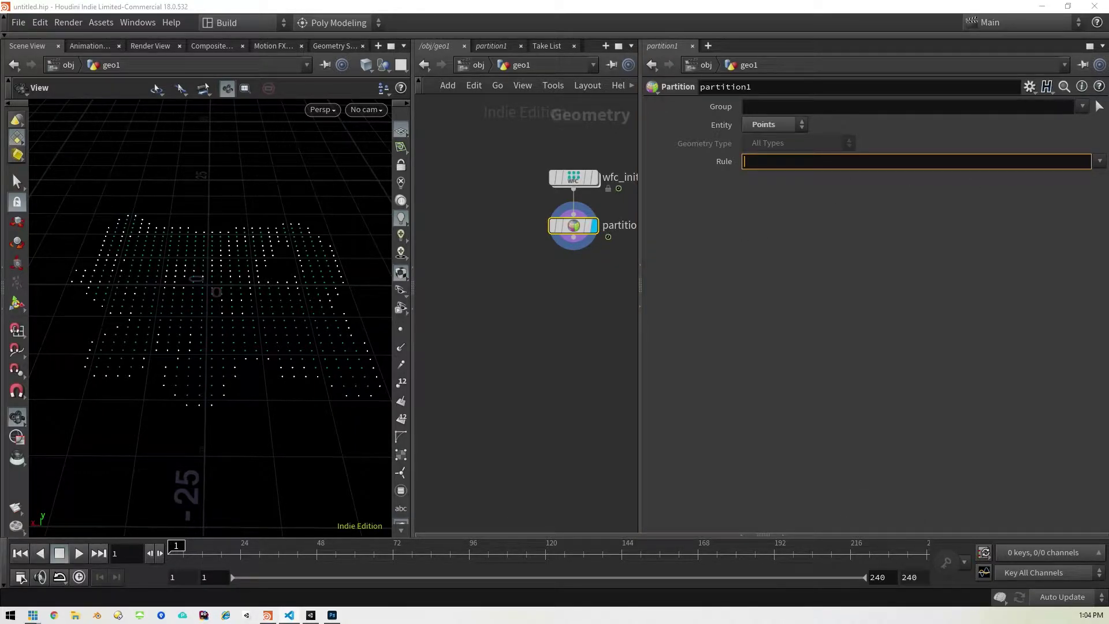
pyautogui.rightClick(830, 162)
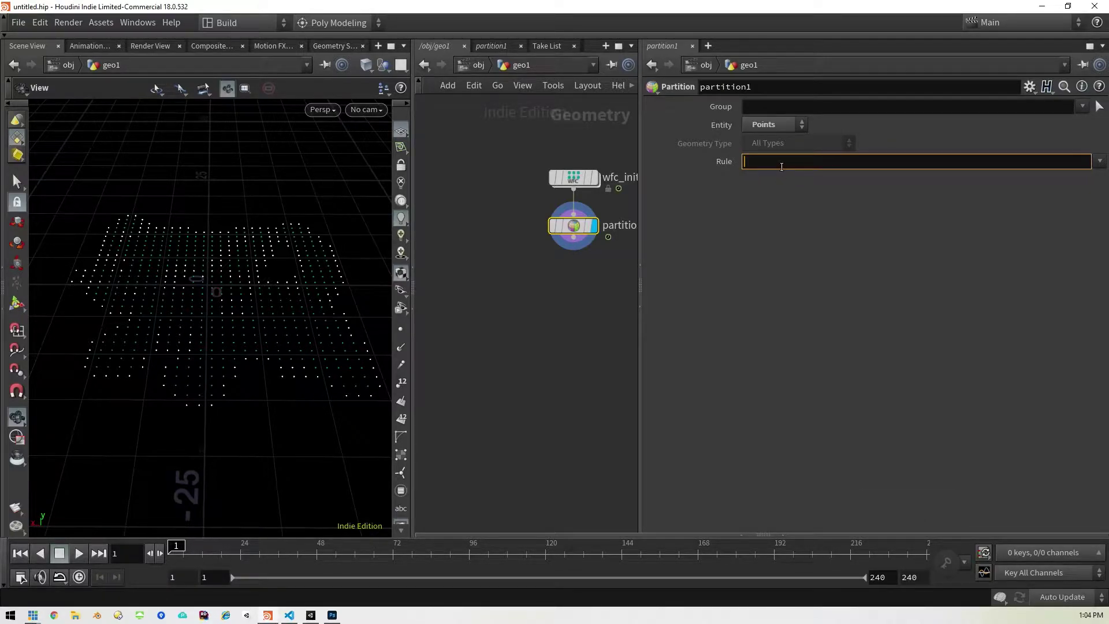
pyautogui.write('cd+`rint(@Cd.r*255)`_`rint(@Cd.g*255)`_`rint(@Cd.b*255)`')
pyautogui.press('Return')
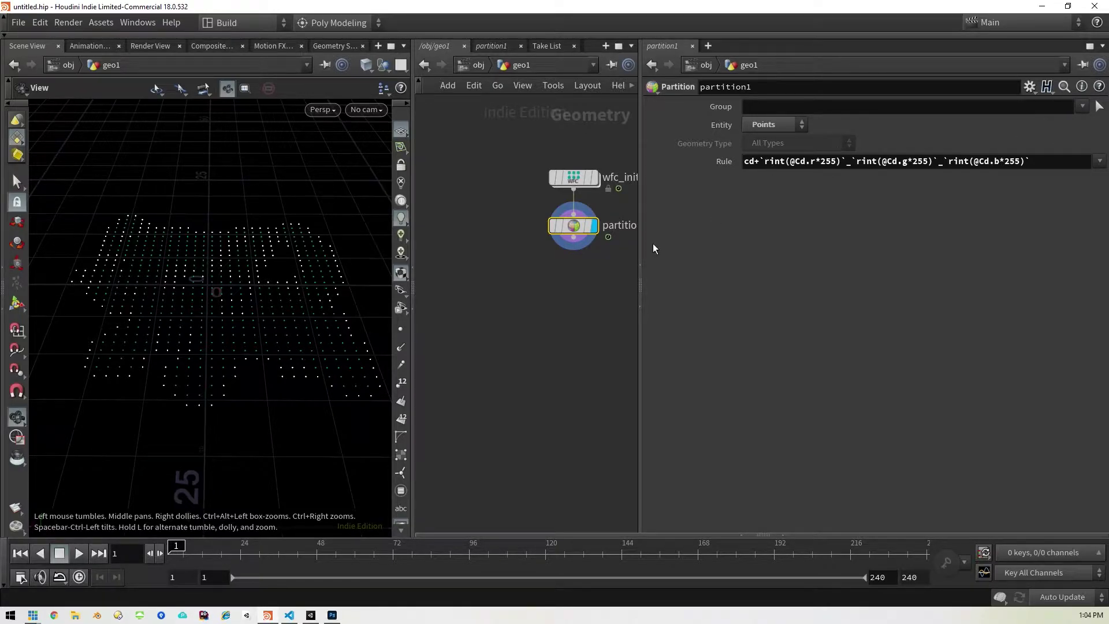
pyautogui.moveTo(640, 254); pyautogui.dragTo(771, 255)
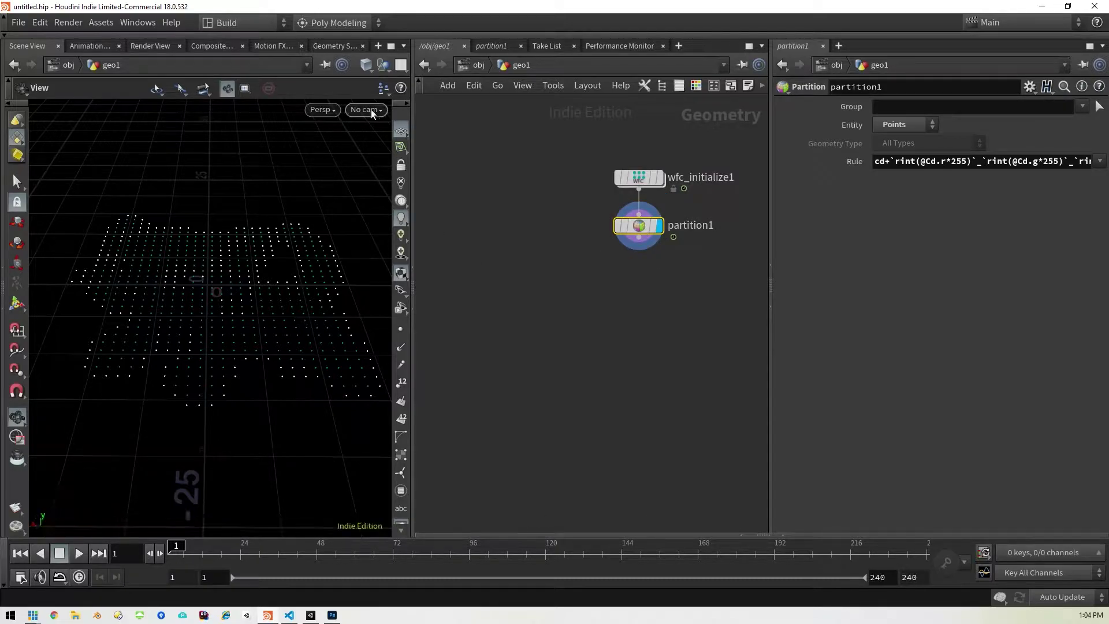
# Step: In the Geometry Spreadsheet, widen the group:cd_255_255_255 column, then return to the P and Cd columns
pyautogui.click(330, 45)
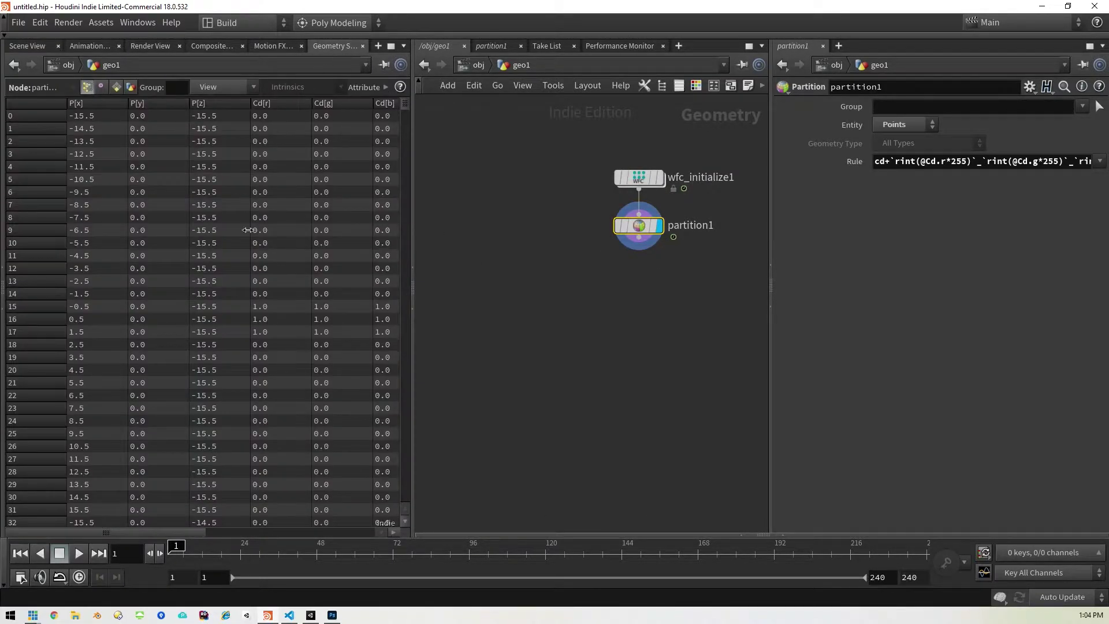
pyautogui.moveTo(172, 531); pyautogui.dragTo(372, 543)
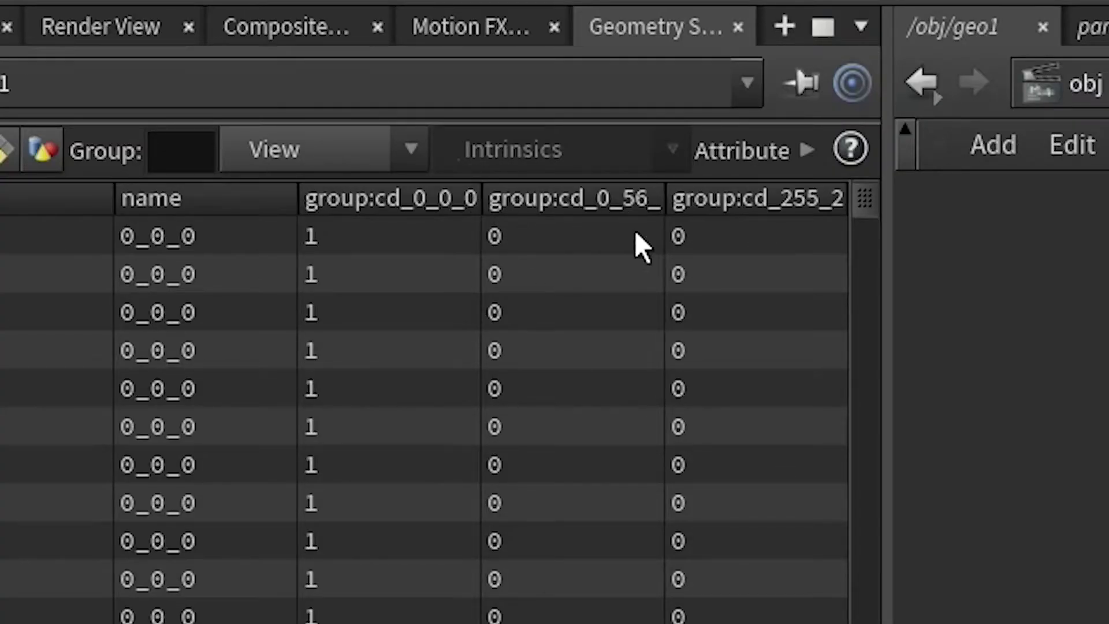
pyautogui.moveTo(662, 210); pyautogui.dragTo(699, 223)
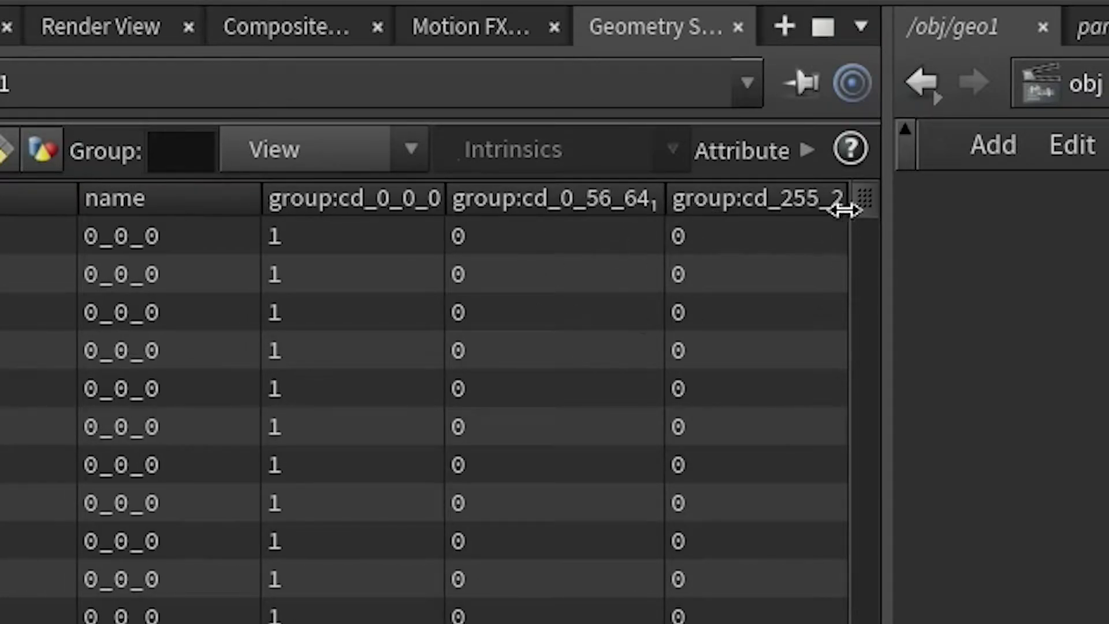
pyautogui.moveTo(846, 199); pyautogui.dragTo(1000, 226)
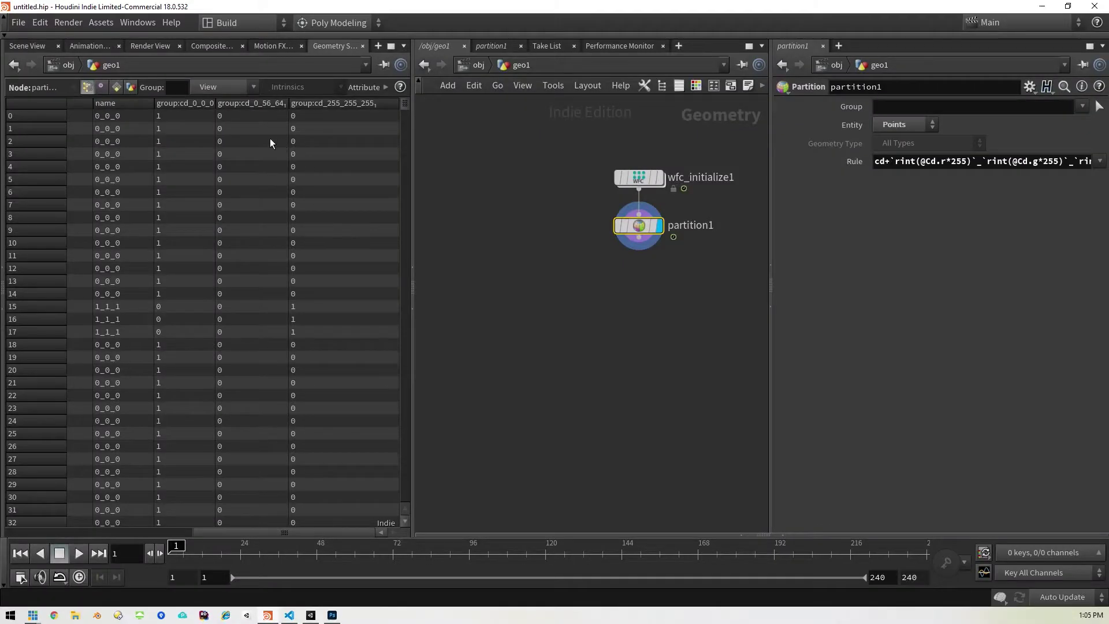
pyautogui.moveTo(238, 533); pyautogui.dragTo(22, 530)
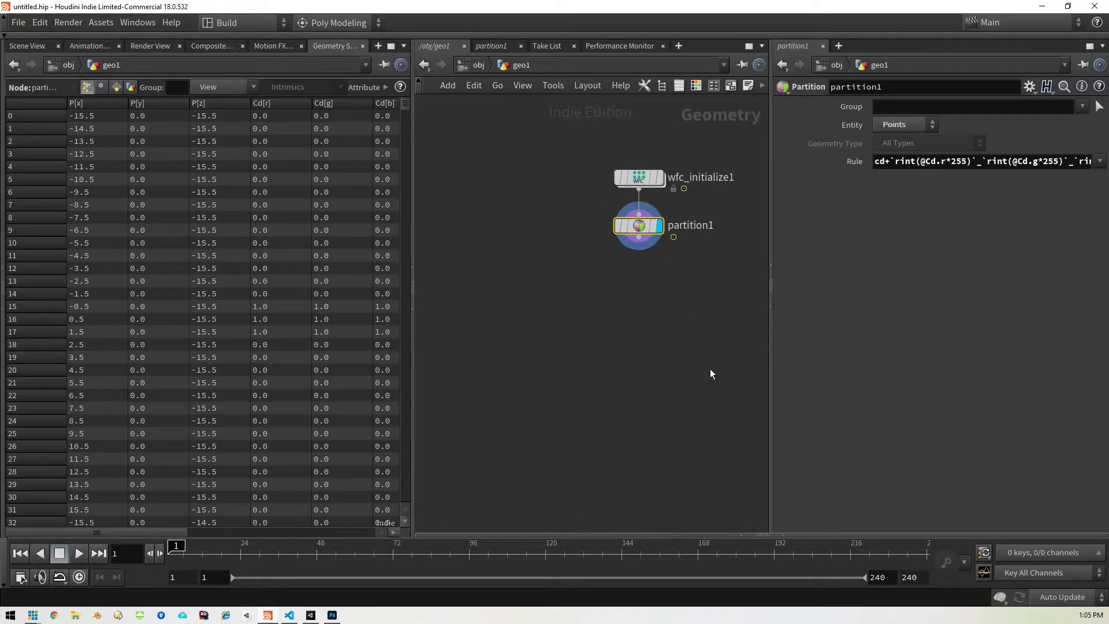
# Step: Add a Labs Wang Tiles Decoder node below partition1
pyautogui.press('Tab')
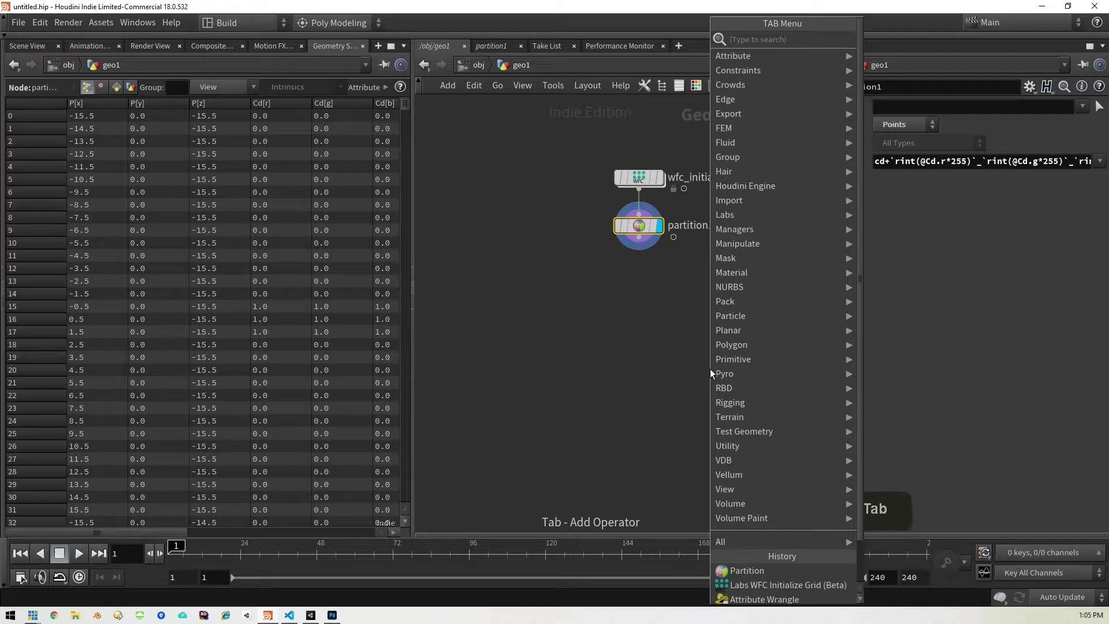
pyautogui.write('dec')
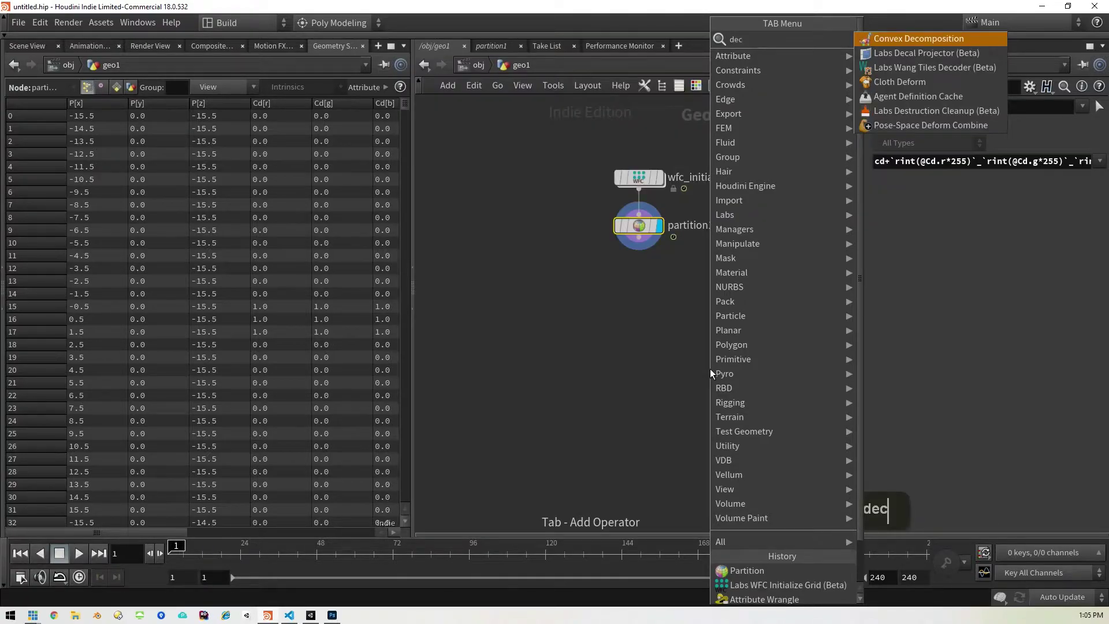
pyautogui.press('Down')
pyautogui.press('Down')
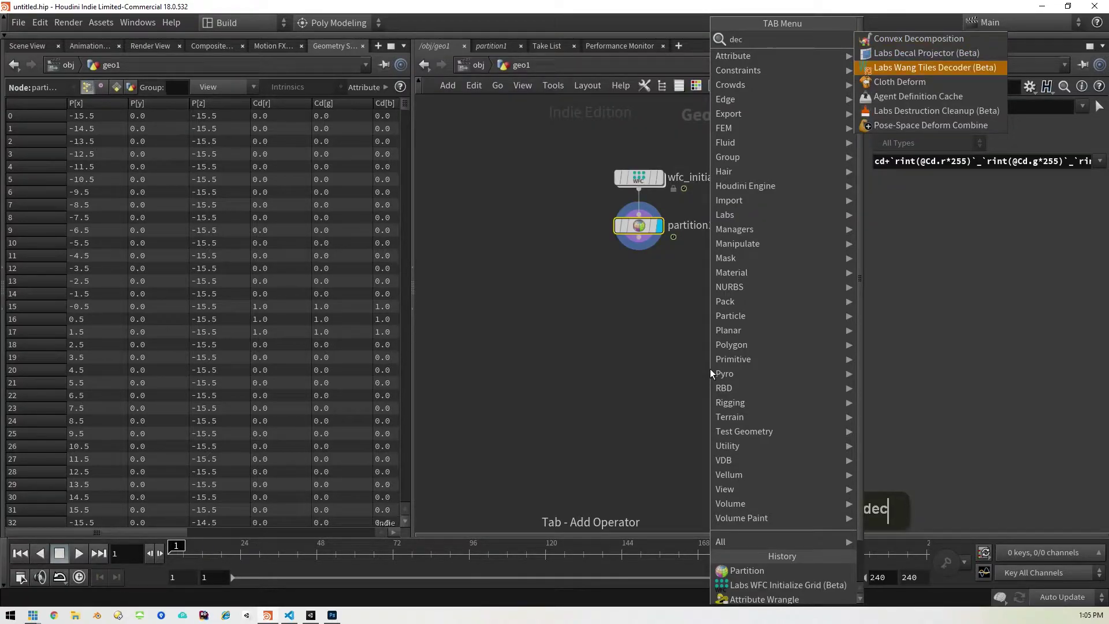
pyautogui.press('Return')
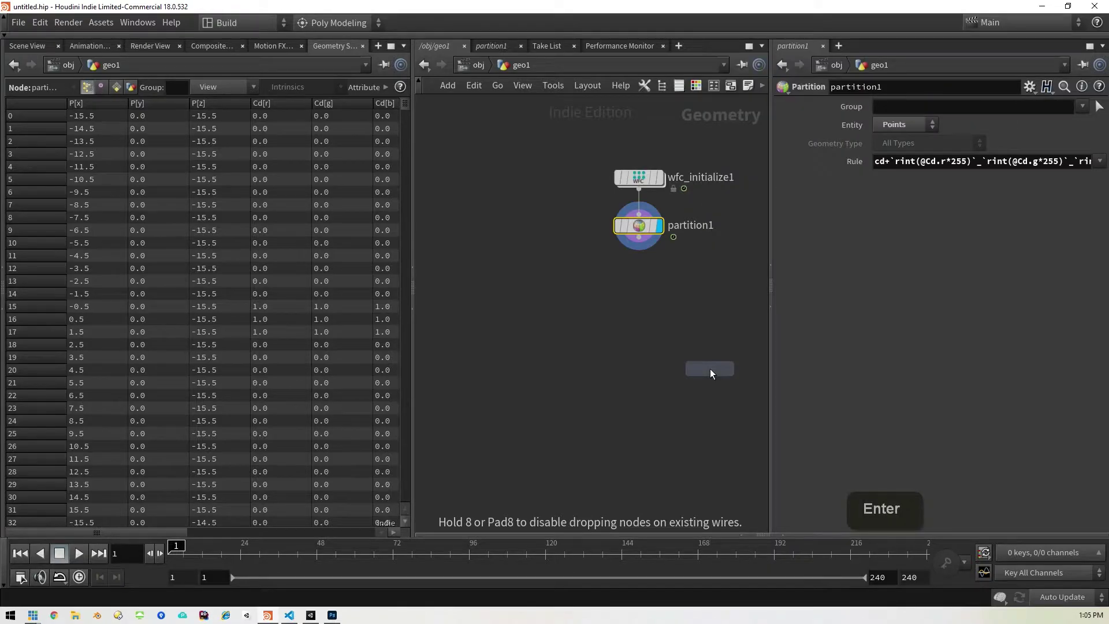
pyautogui.click(642, 282)
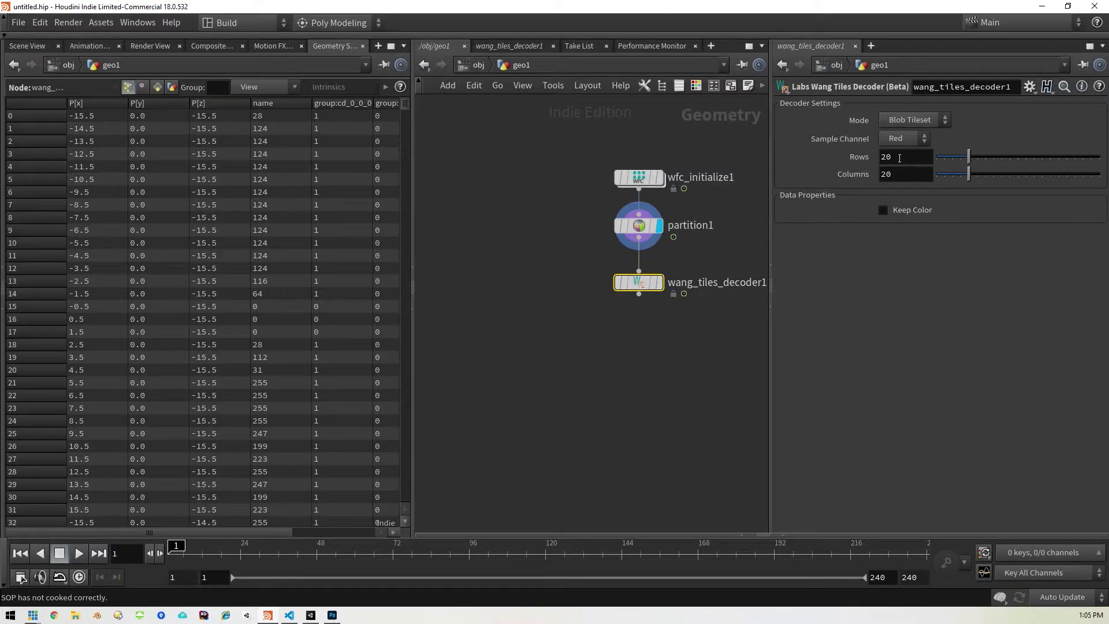
# Step: Set the decoder to 32 rows and 32 columns with Keep Color on, and show the Scene View
pyautogui.moveTo(900, 165); pyautogui.dragTo(882, 157)
pyautogui.write('32')
pyautogui.press('Tab')
pyautogui.write('32')
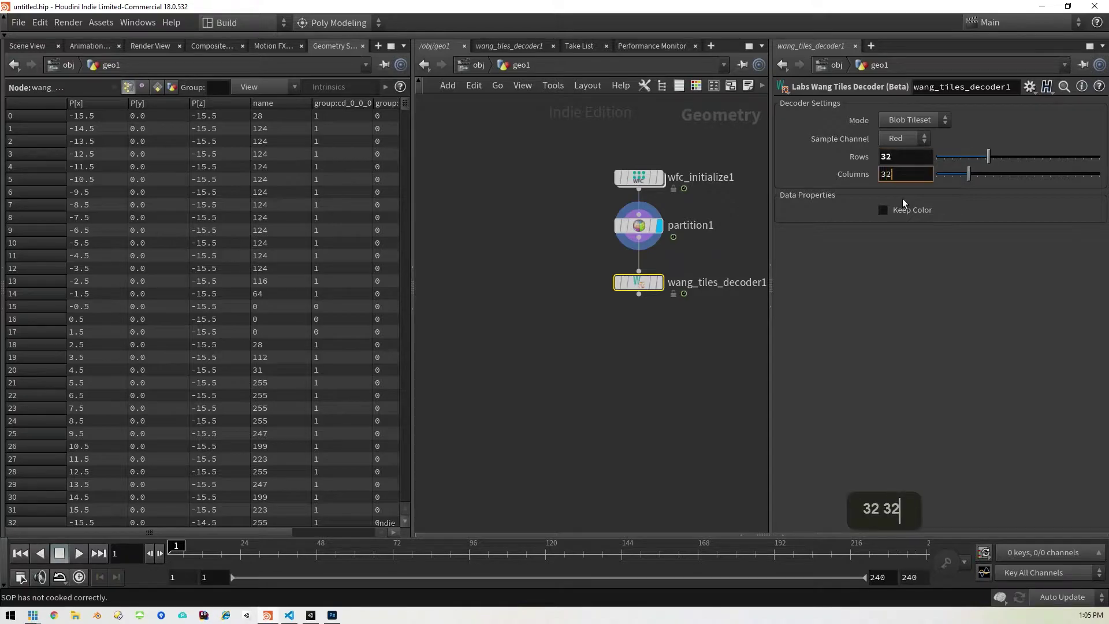
pyautogui.press('Return')
pyautogui.click(883, 210)
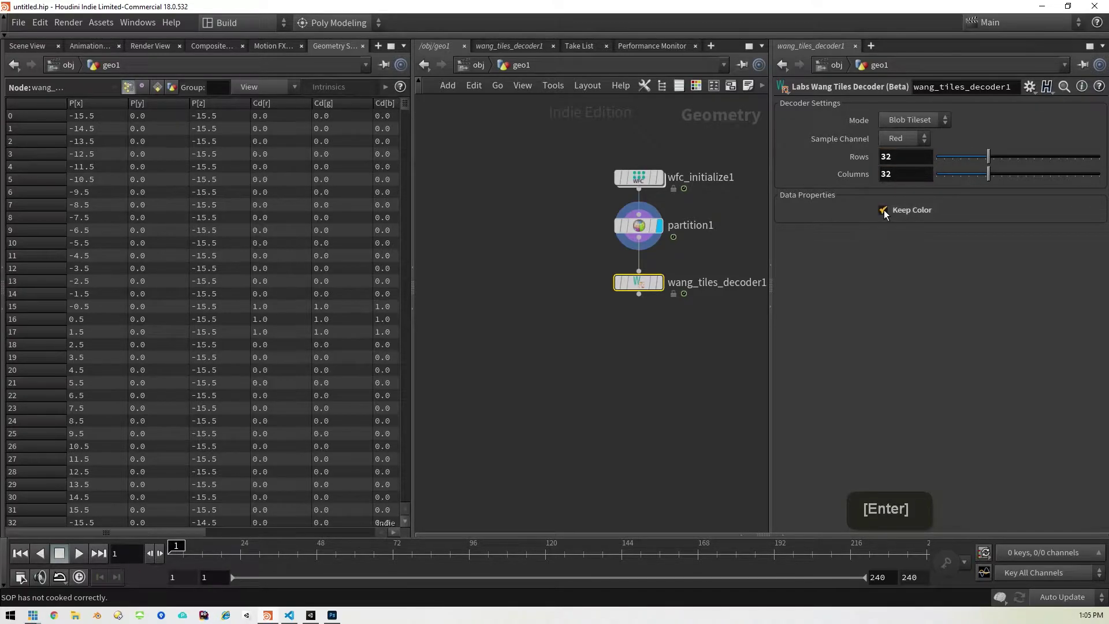
pyautogui.click(27, 45)
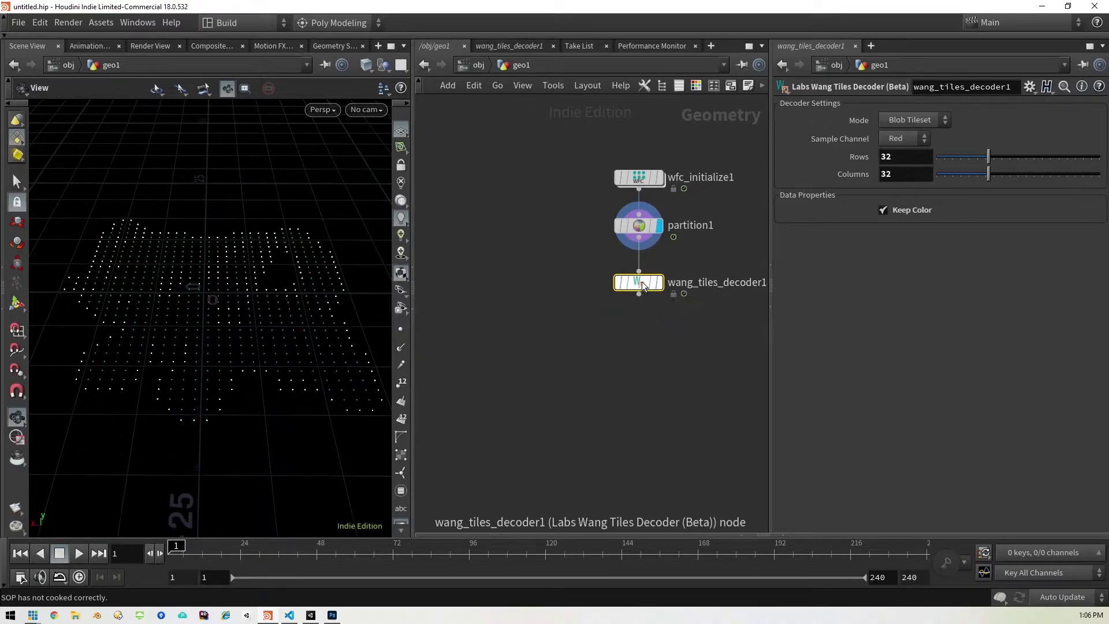
# Step: Add a Blast node after the decoder that deletes group cd_0_0_0, and display it
pyautogui.press('Tab')
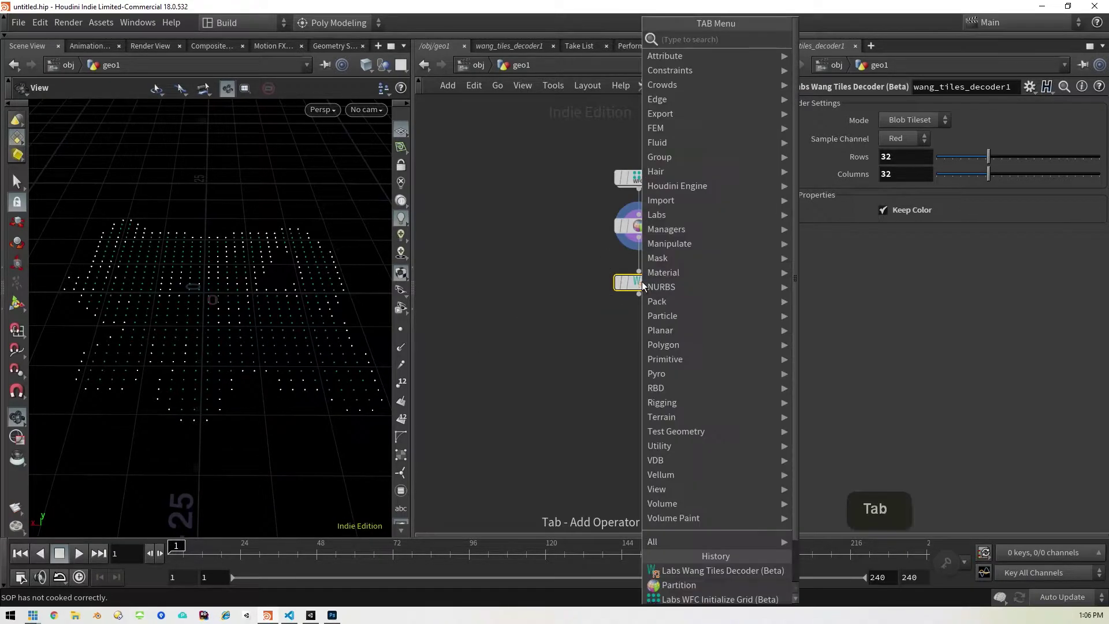
pyautogui.write('blast')
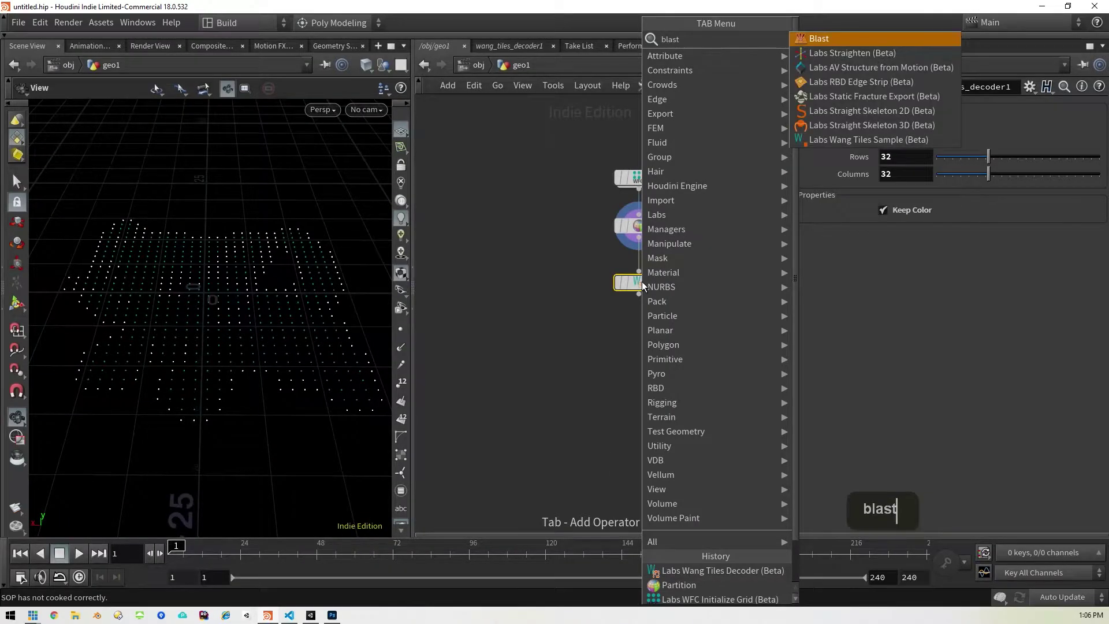
pyautogui.hotkey('shift', 'Return')
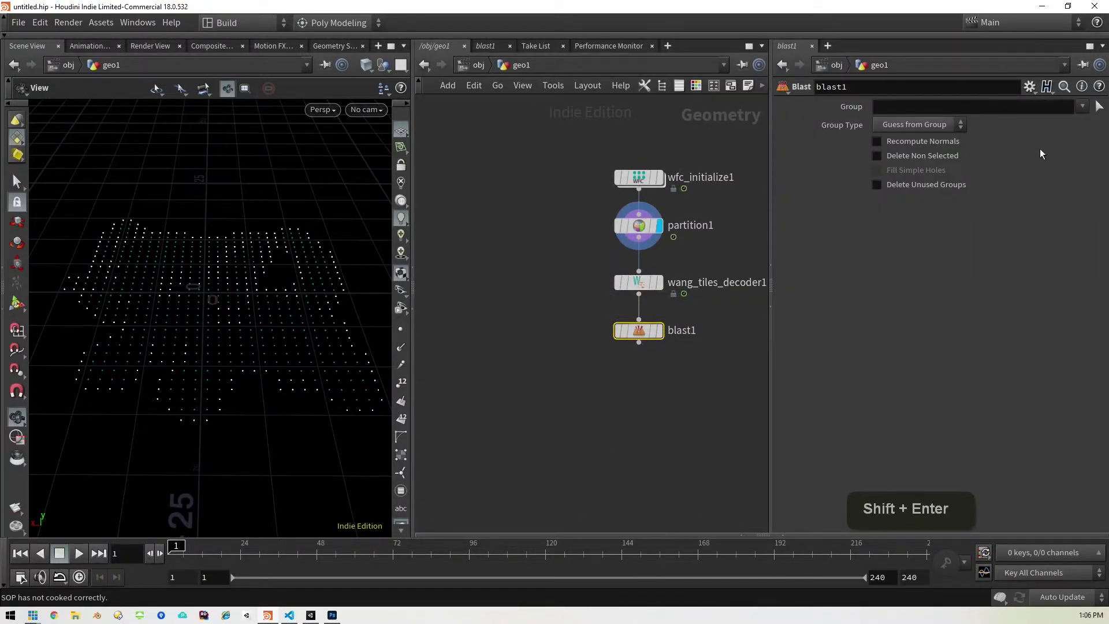
pyautogui.click(1083, 105)
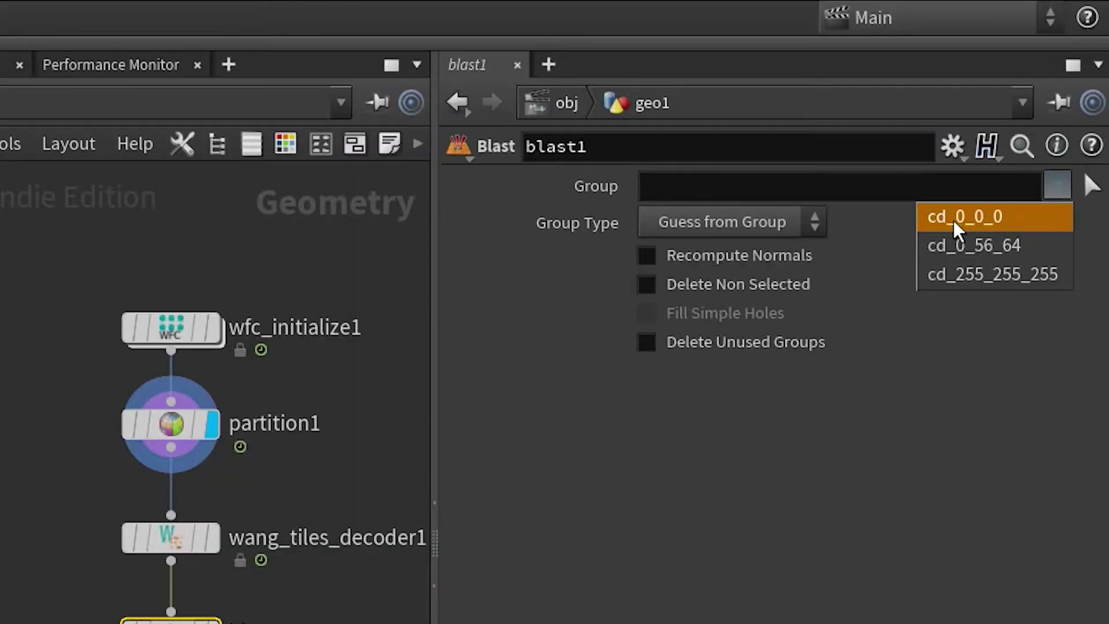
pyautogui.click(1019, 219)
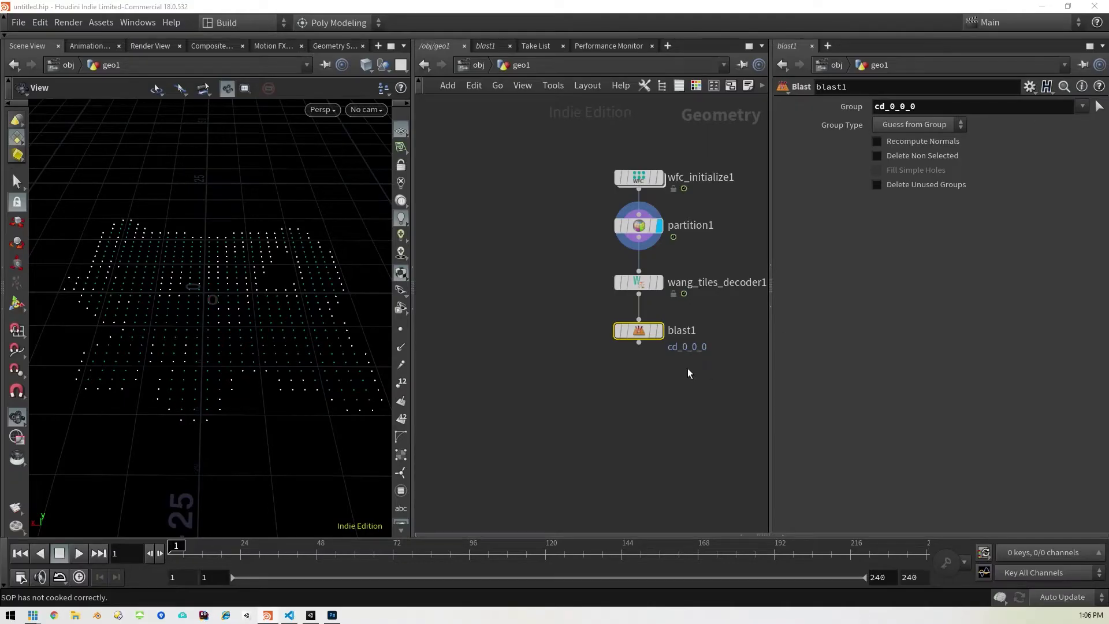
pyautogui.click(661, 332)
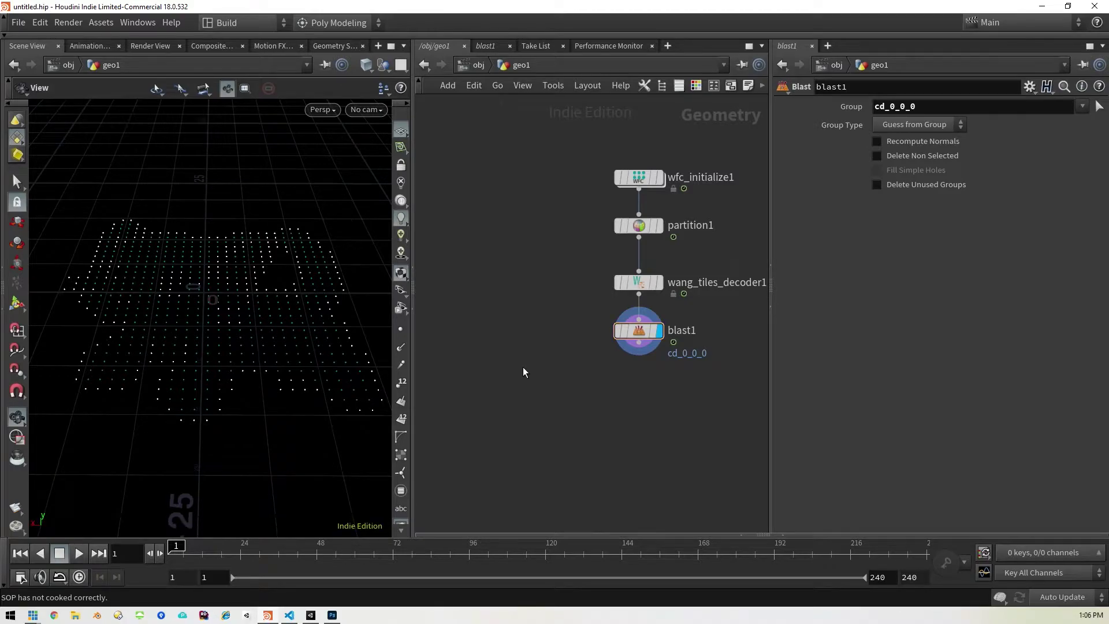
pyautogui.press('Tab')
# Step: Place a Labs Wang Tiles Sample node beside the decoder
pyautogui.write('wang')
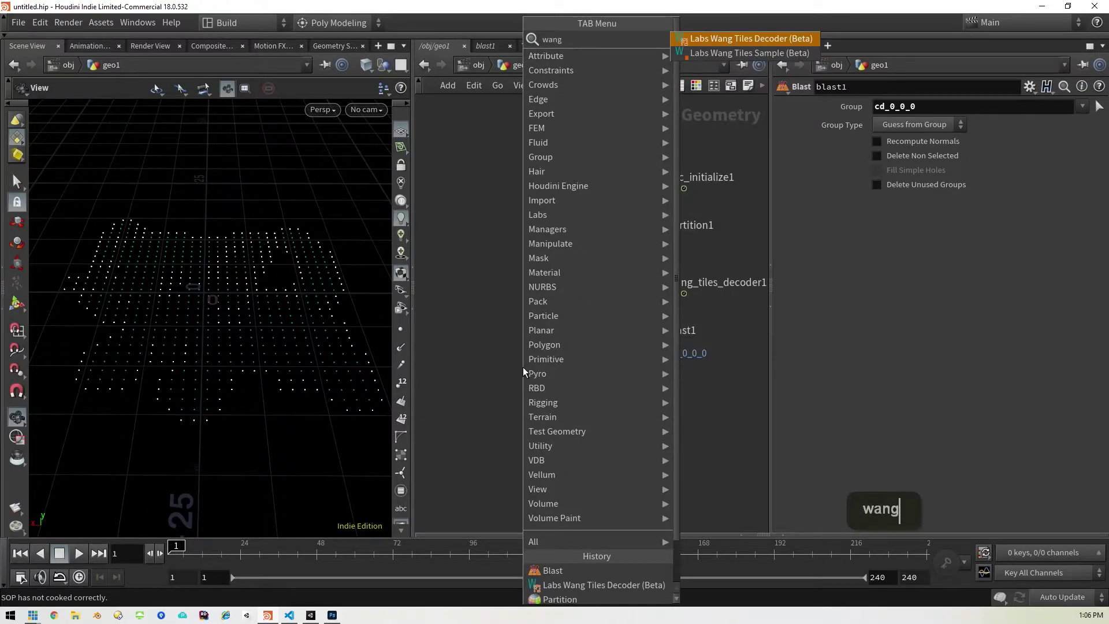
pyautogui.press('Return')
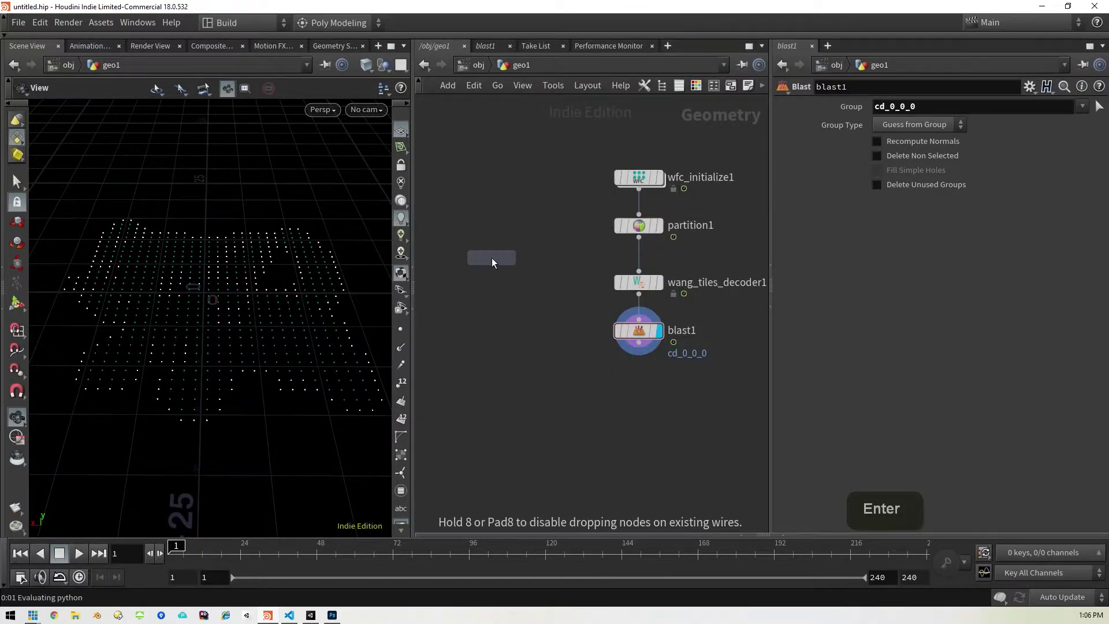
pyautogui.click(506, 282)
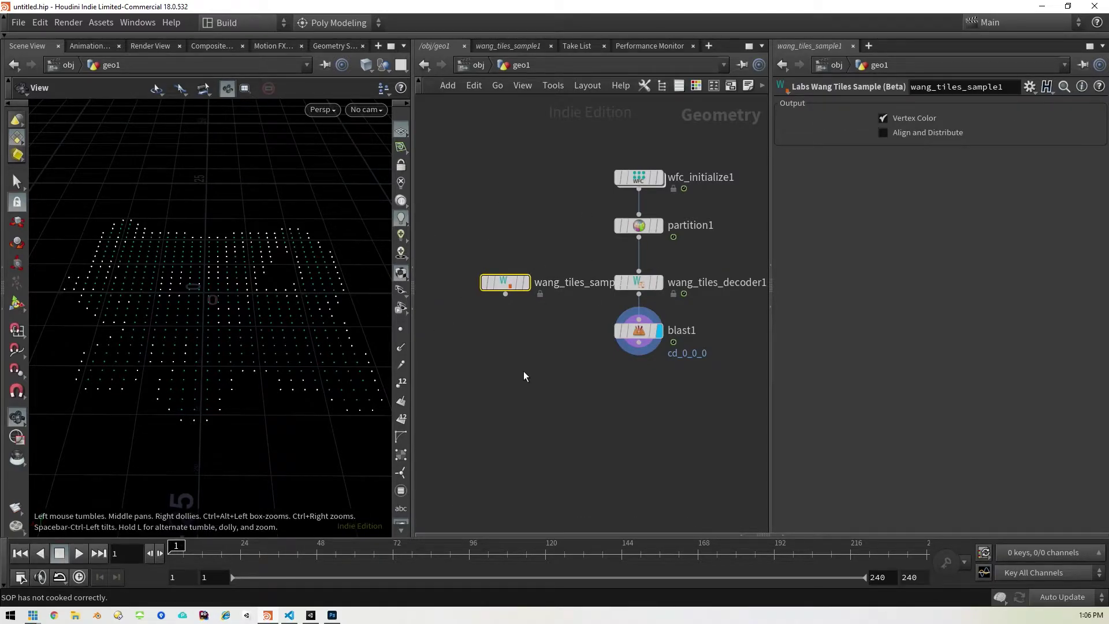
# Step: Add Copy to Points with the tile sample in input 1 and blast1 in input 2, and display it
pyautogui.press('Tab')
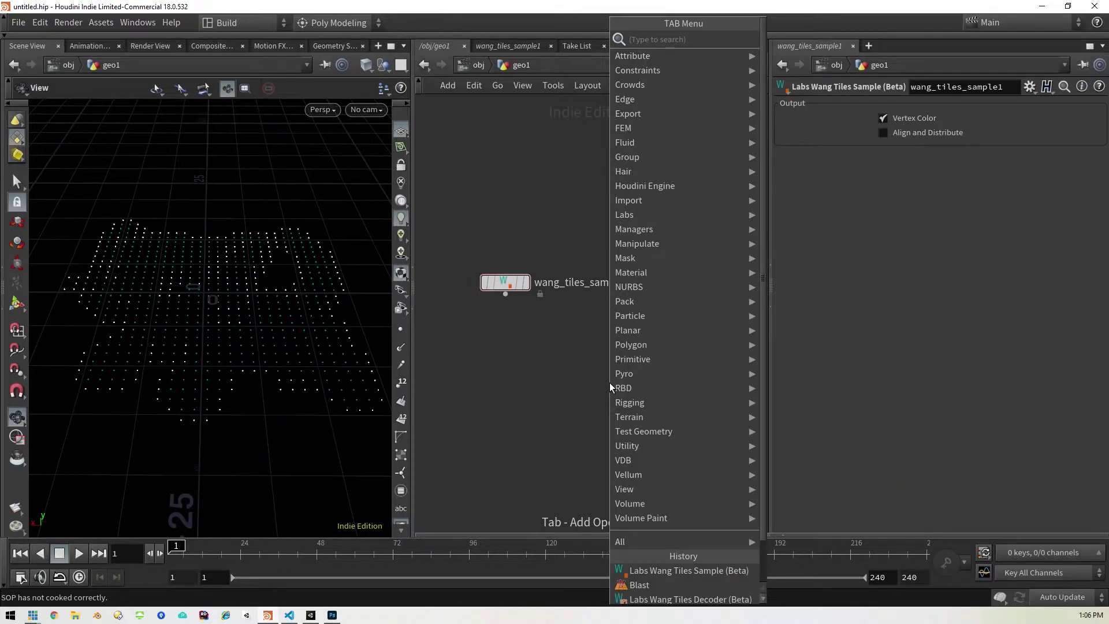
pyautogui.write('cop')
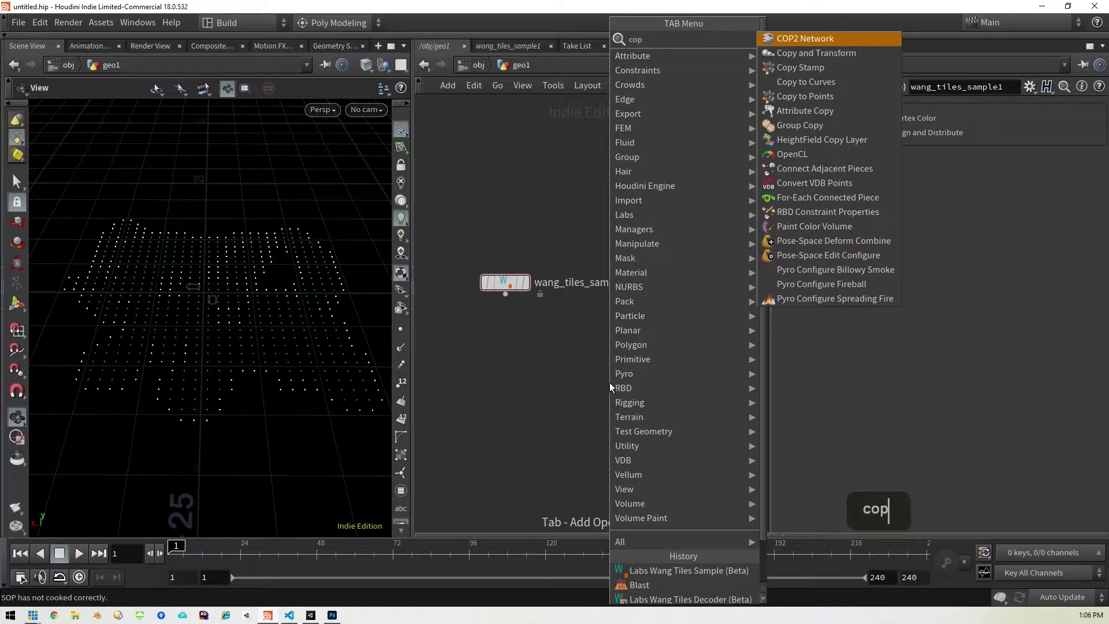
pyautogui.press('Down')
pyautogui.press('Down')
pyautogui.press('Down')
pyautogui.press('Down')
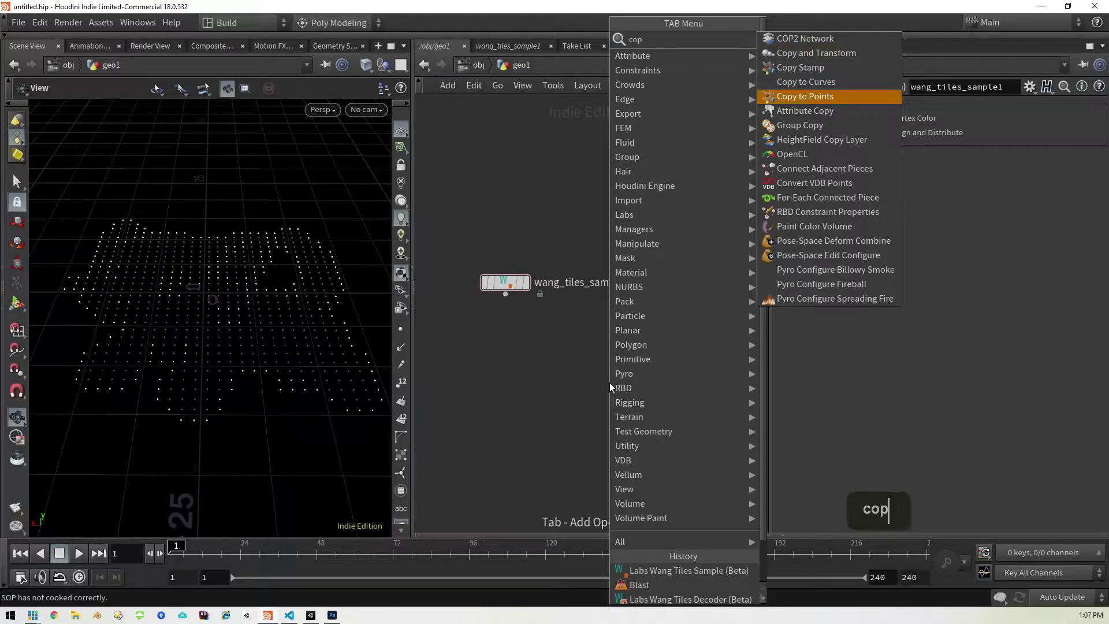
pyautogui.press('Return')
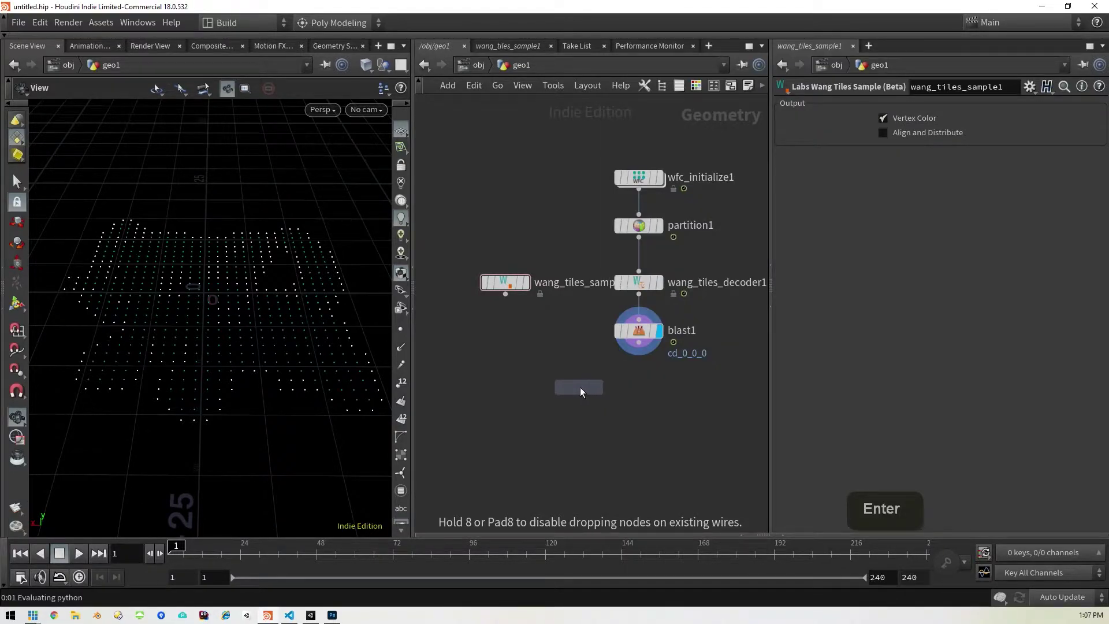
pyautogui.click(581, 387)
pyautogui.moveTo(639, 343); pyautogui.dragTo(596, 378)
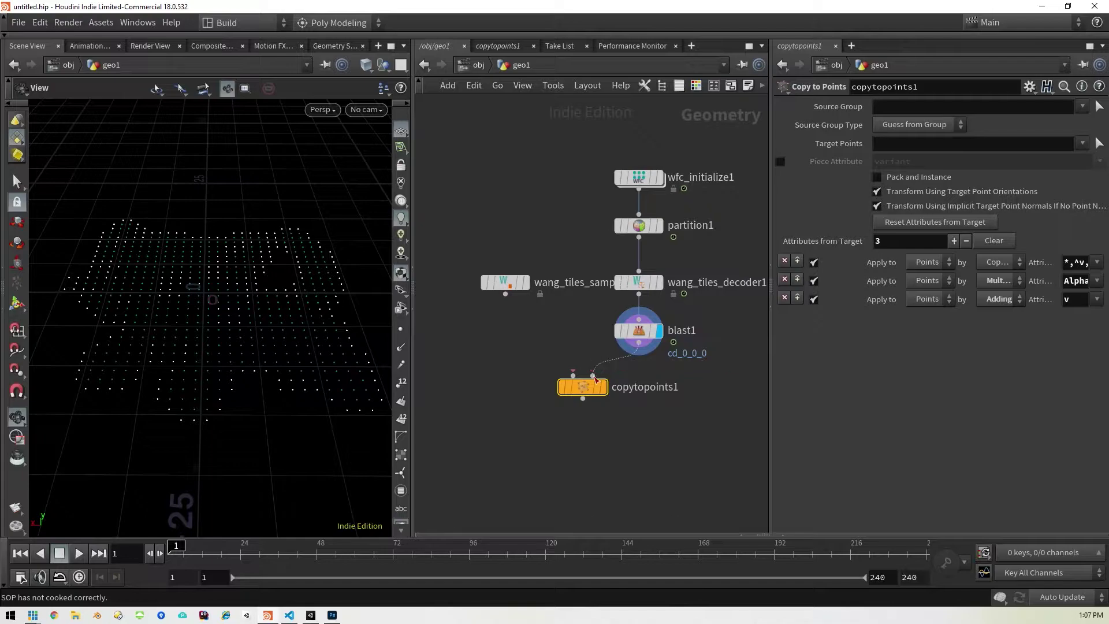
pyautogui.moveTo(505, 294); pyautogui.dragTo(573, 375)
pyautogui.click(603, 388)
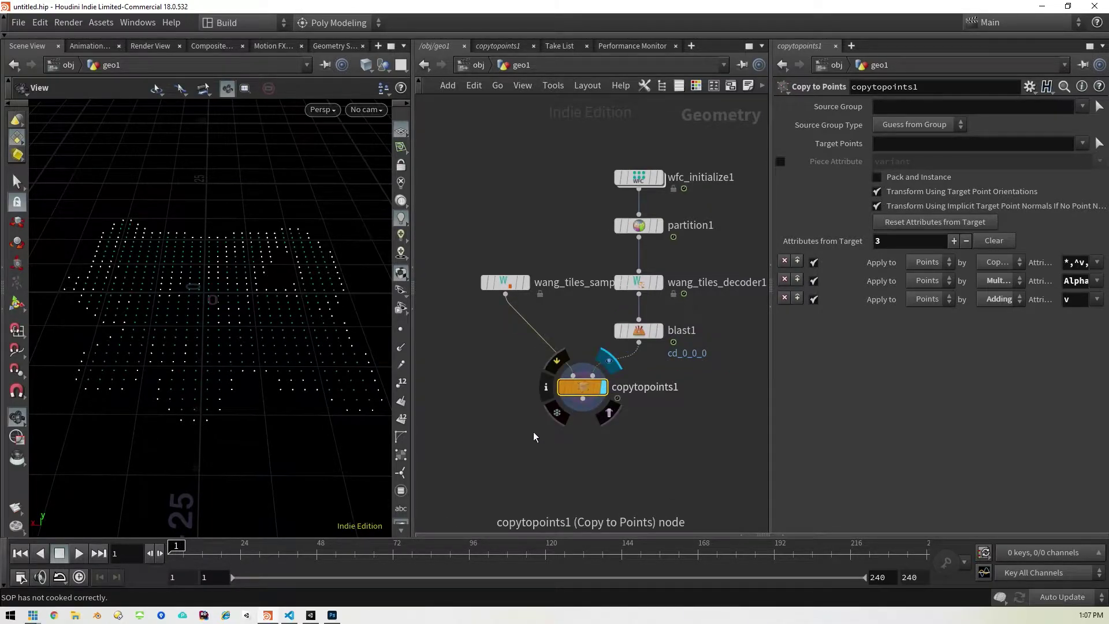
pyautogui.moveTo(263, 320)
pyautogui.mouseDown()
pyautogui.moveTo(260, 369)
pyautogui.moveTo(279, 336)
pyautogui.moveTo(258, 354)
pyautogui.moveTo(267, 329)
pyautogui.mouseUp()
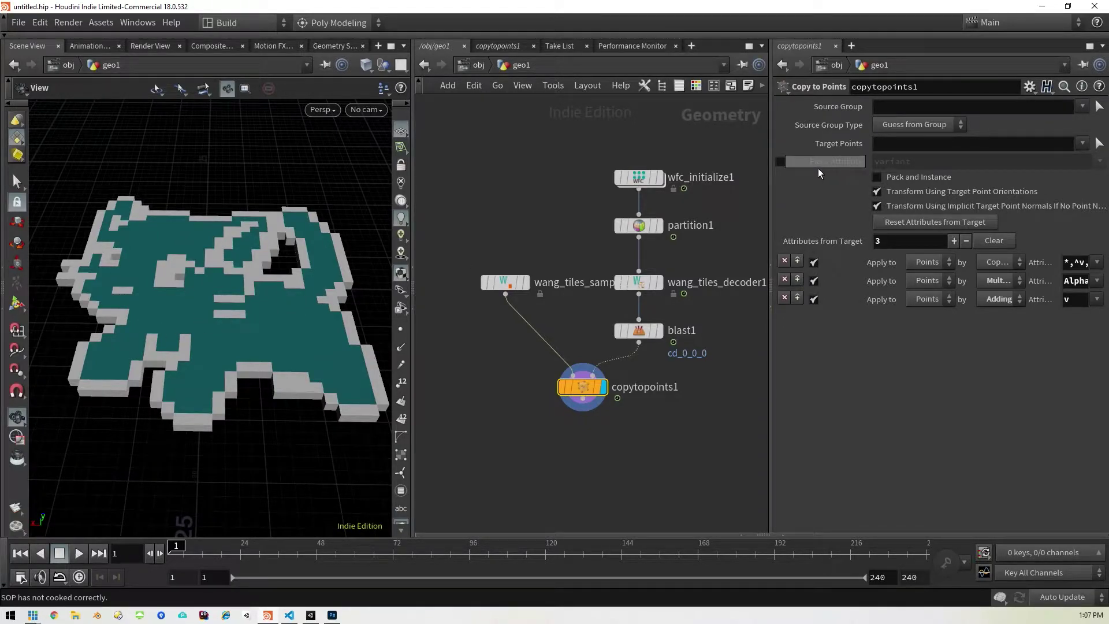
# Step: On copytopoints1, set the piece attribute to name and turn on Pack and Instance
pyautogui.click(780, 162)
pyautogui.moveTo(913, 161); pyautogui.dragTo(870, 163)
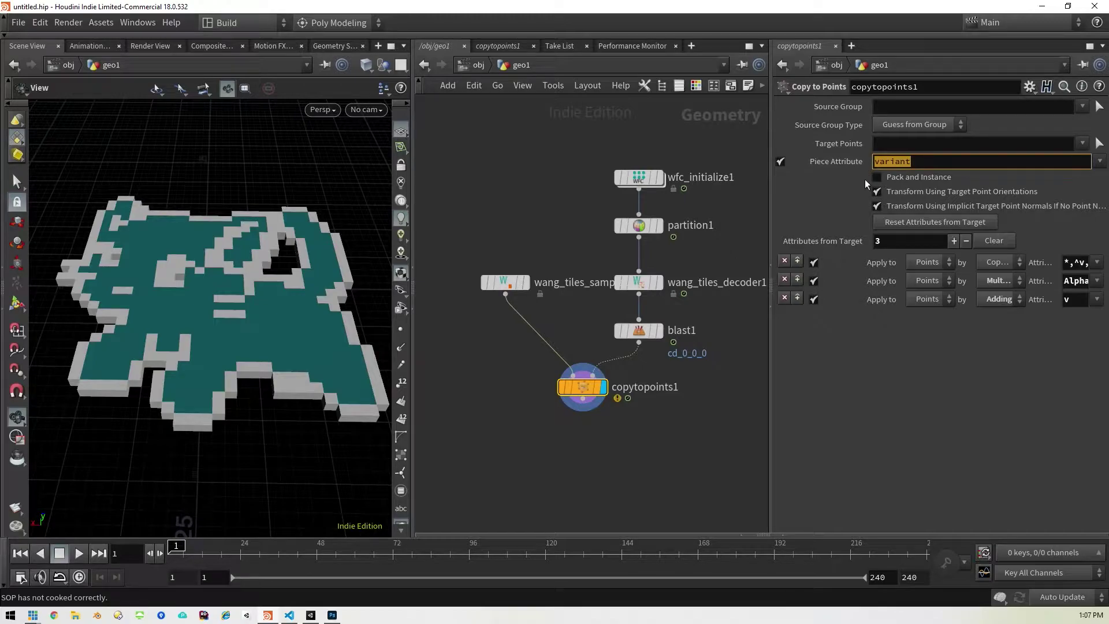
pyautogui.write('name')
pyautogui.press('Return')
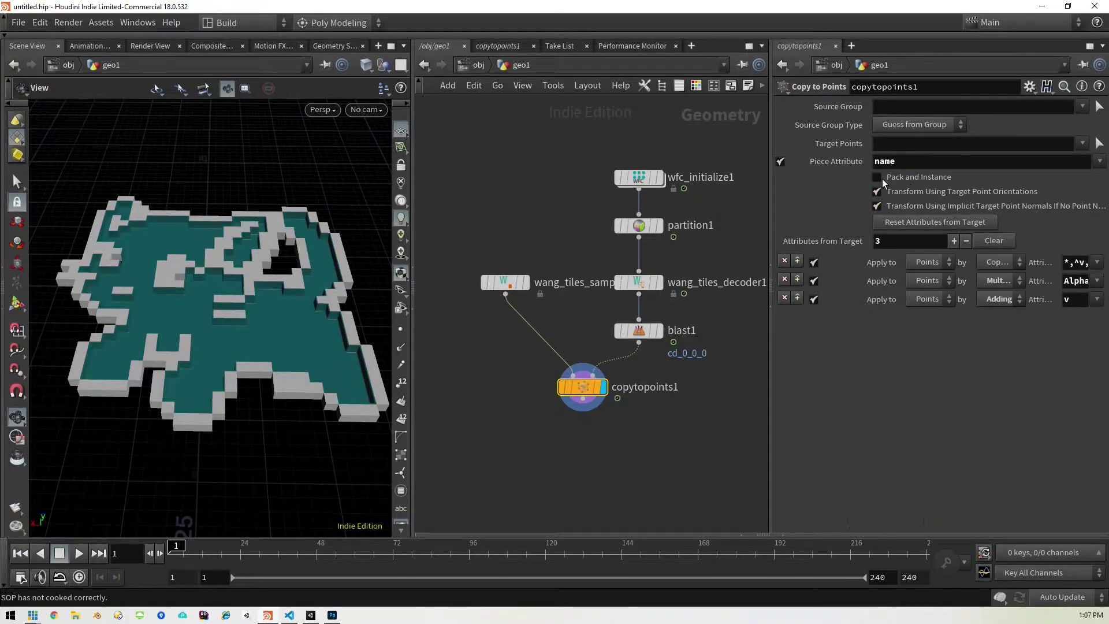
pyautogui.click(877, 178)
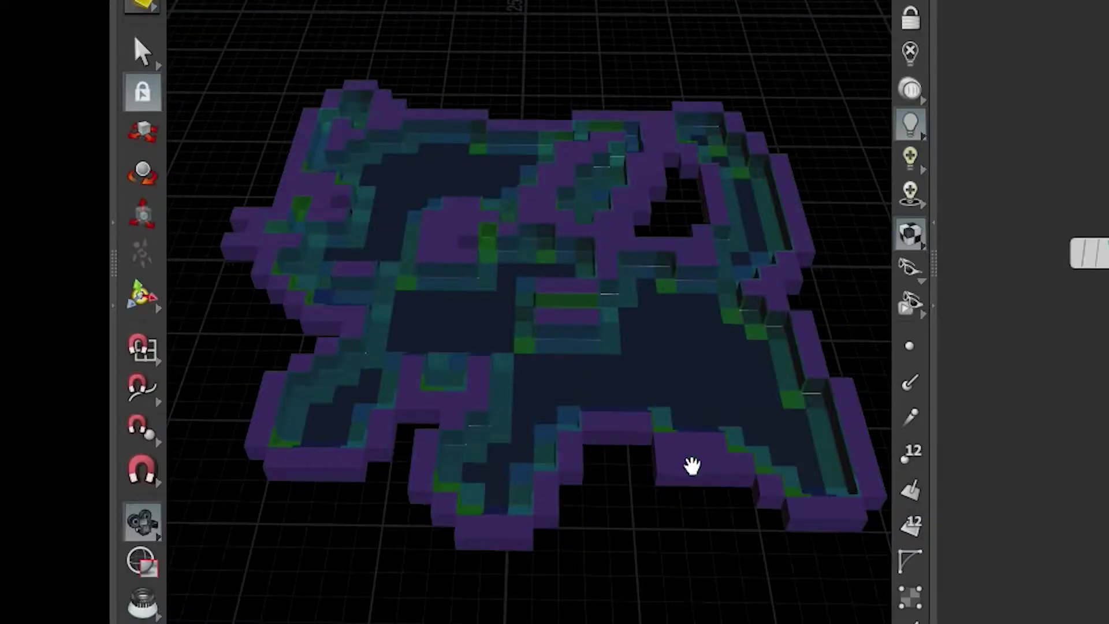
# Step: Tumble, pan and zoom the viewport to inspect the purple-edged maze floor
pyautogui.moveTo(589, 366); pyautogui.dragTo(572, 383, button='middle')
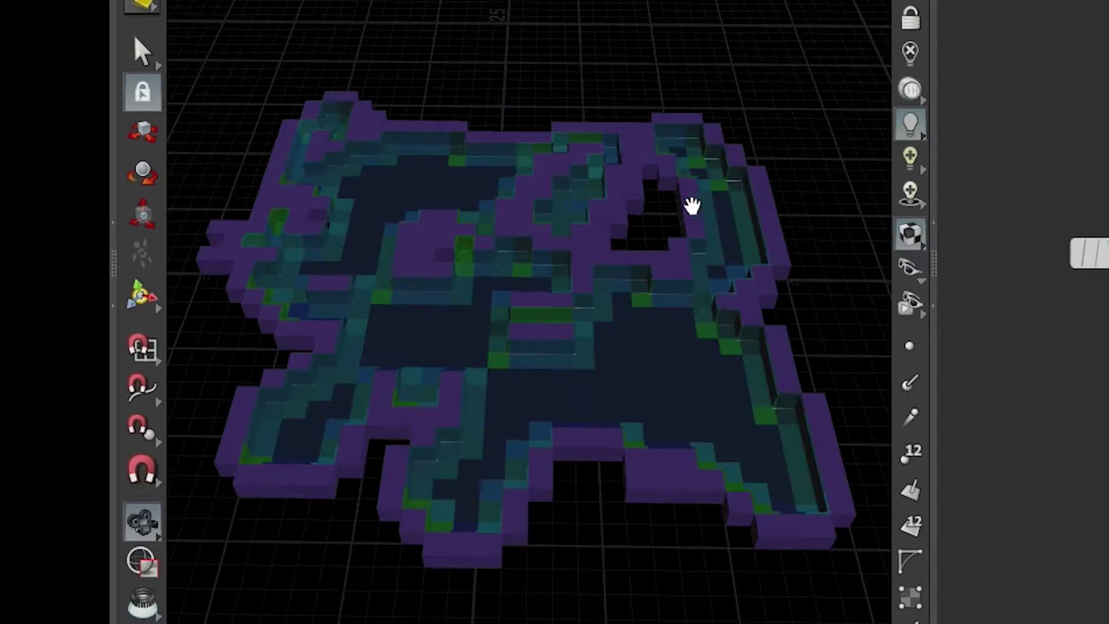
pyautogui.moveTo(551, 399); pyautogui.dragTo(434, 316)
pyautogui.moveTo(428, 322); pyautogui.dragTo(517, 348, button='right')
pyautogui.scroll(3, 509, 301)
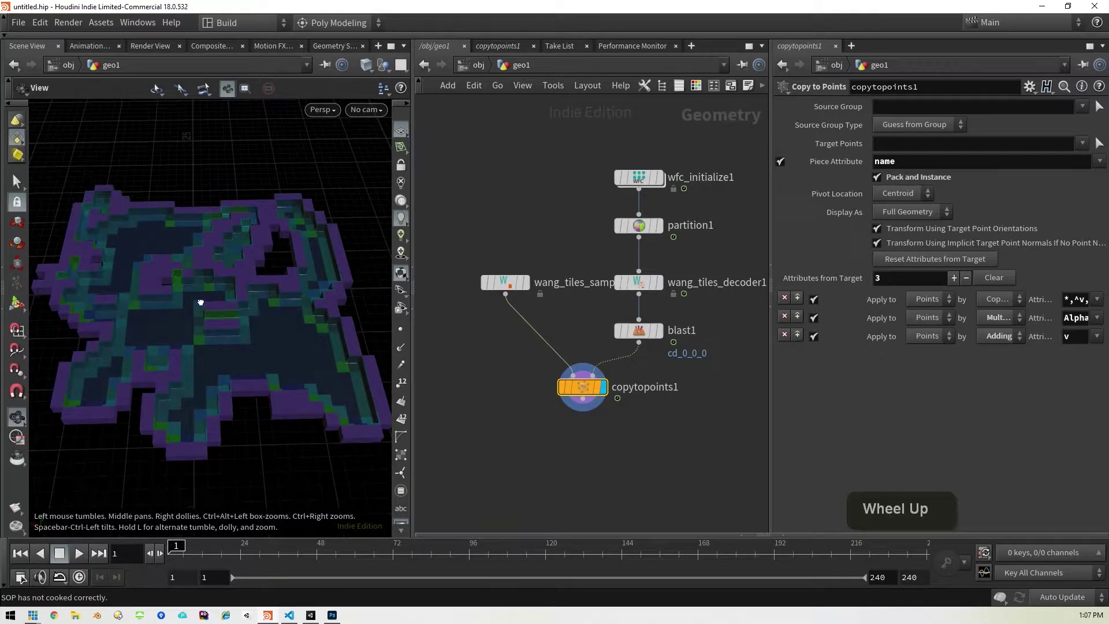
pyautogui.moveTo(224, 319); pyautogui.dragTo(224, 297, button='middle')
pyautogui.scroll(-1, 225, 296)
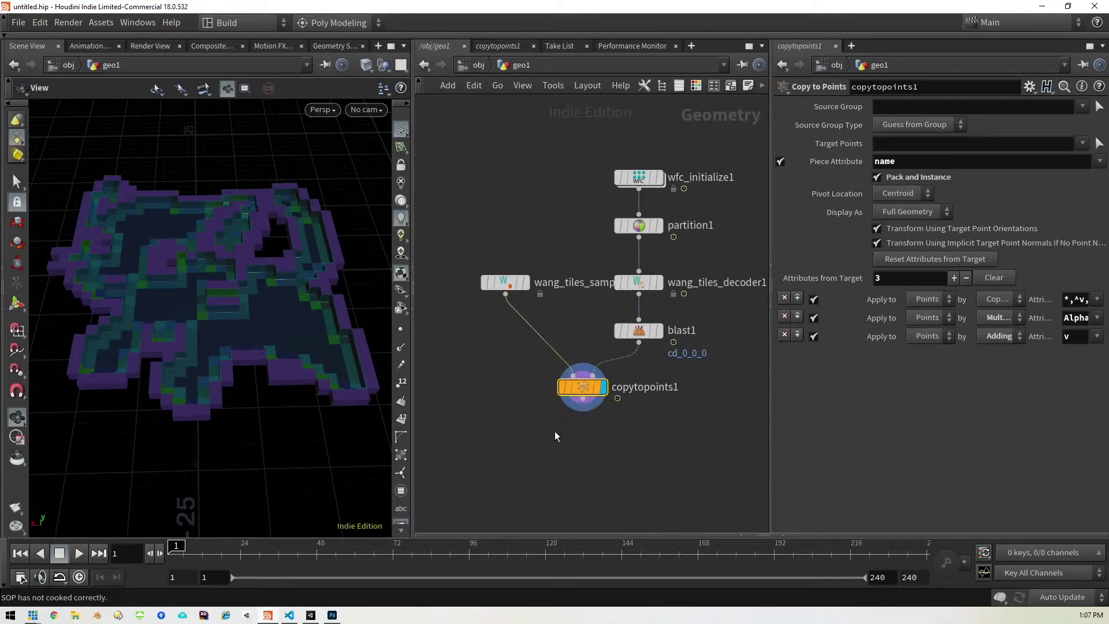
pyautogui.moveTo(556, 435); pyautogui.dragTo(543, 386, button='middle')
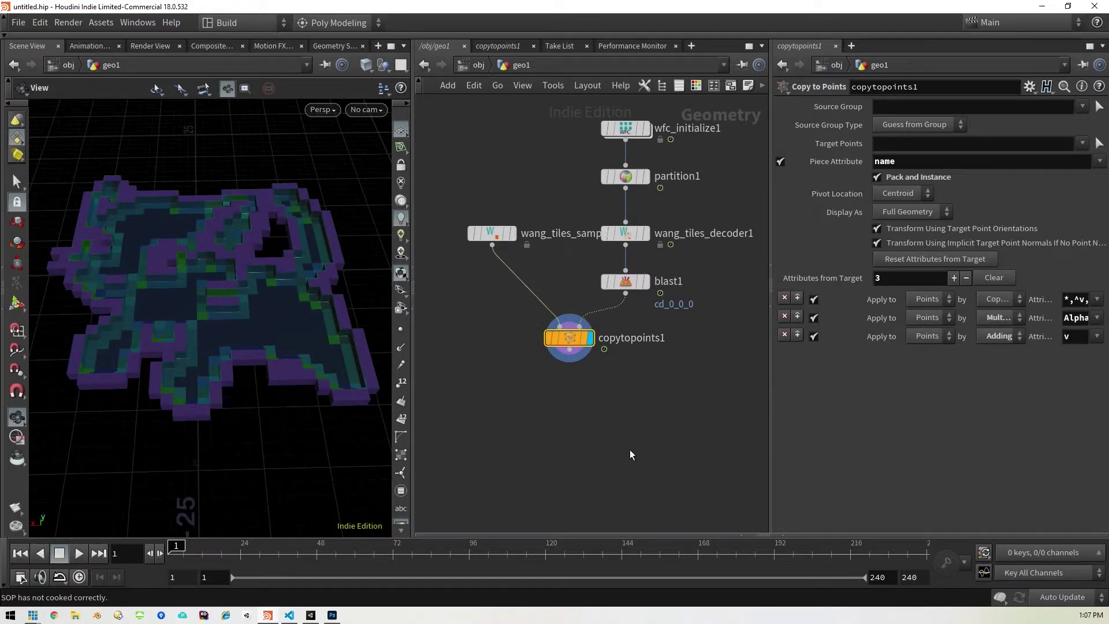
# Step: Add an Attribute Wrangle after copytopoints1 with the VEX code @P.y=0;
pyautogui.press('Tab')
pyautogui.write('attr')
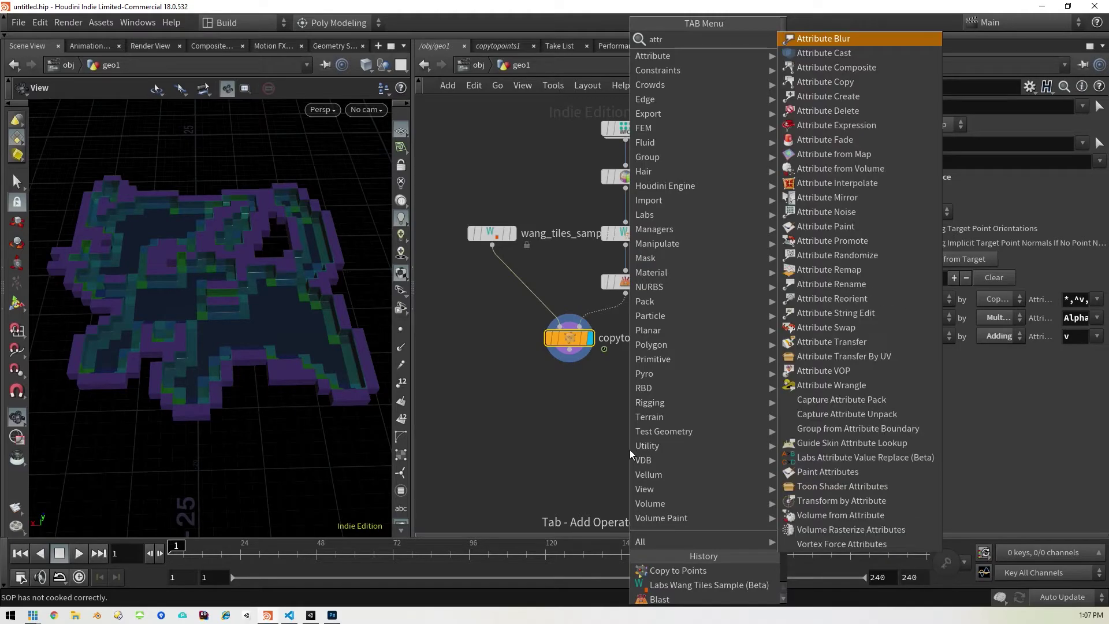
pyautogui.write('w')
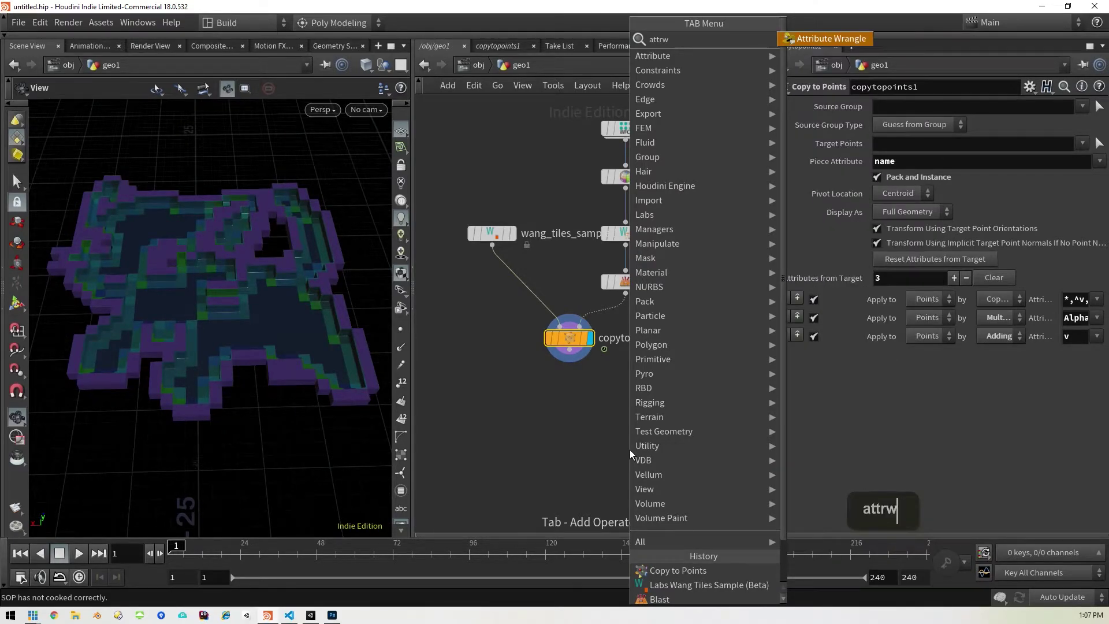
pyautogui.hotkey('shift', 'Return')
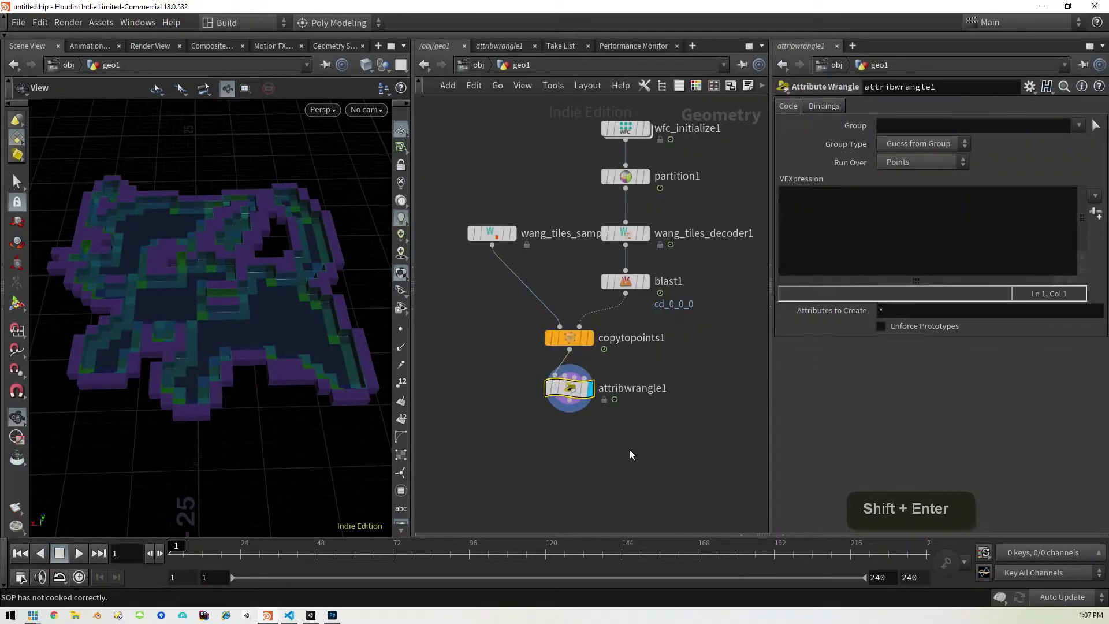
pyautogui.click(850, 233)
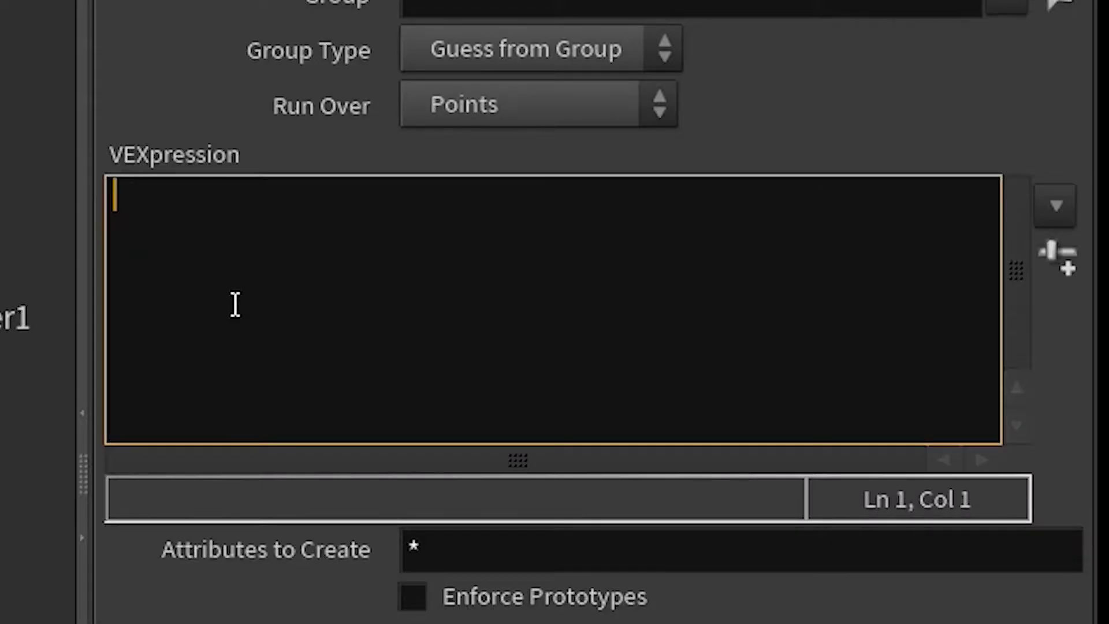
pyautogui.write('@')
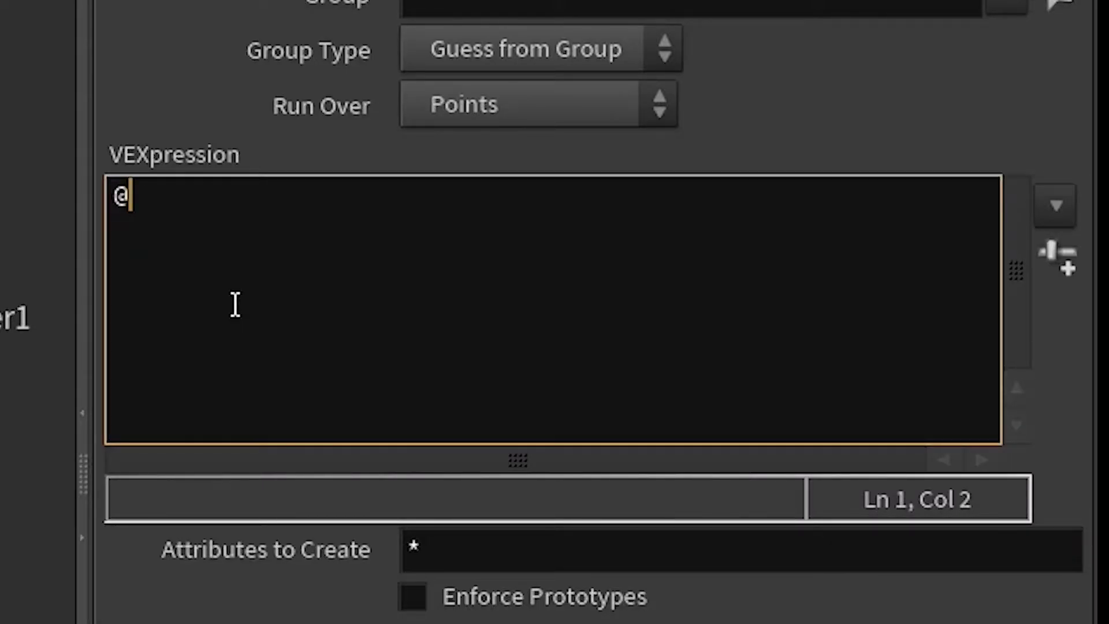
pyautogui.write('P.')
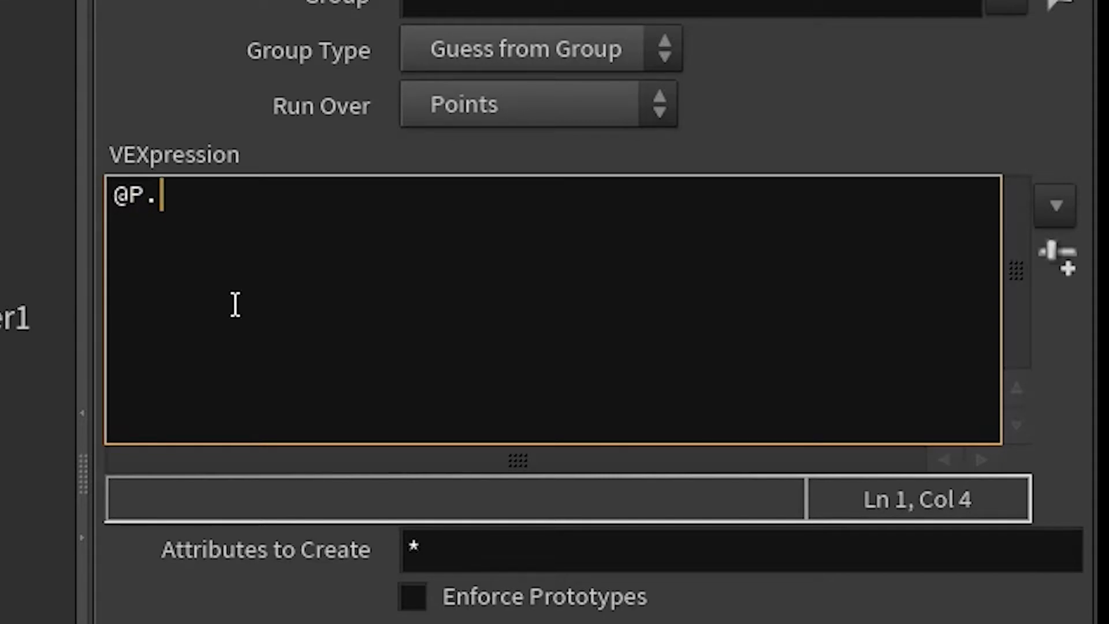
pyautogui.write('y')
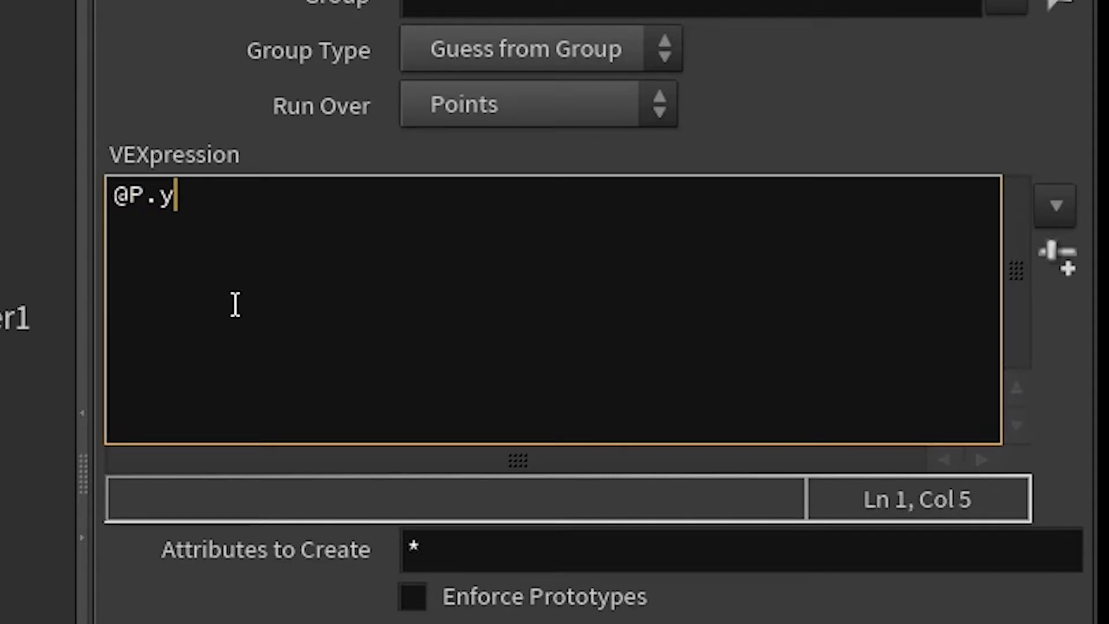
pyautogui.write('=0;')
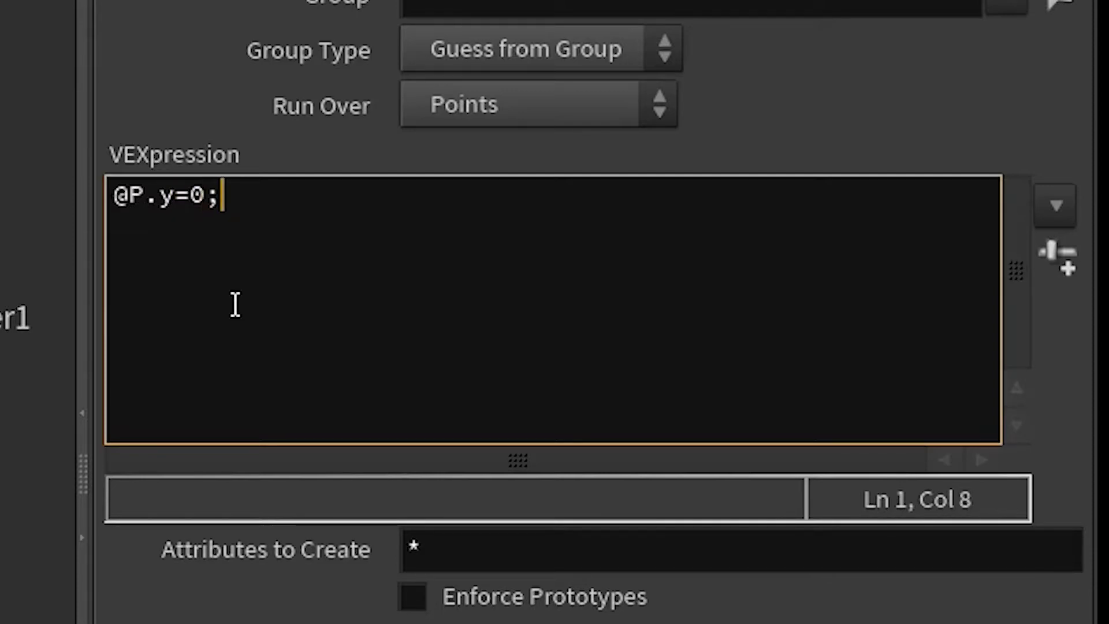
pyautogui.press('Return')
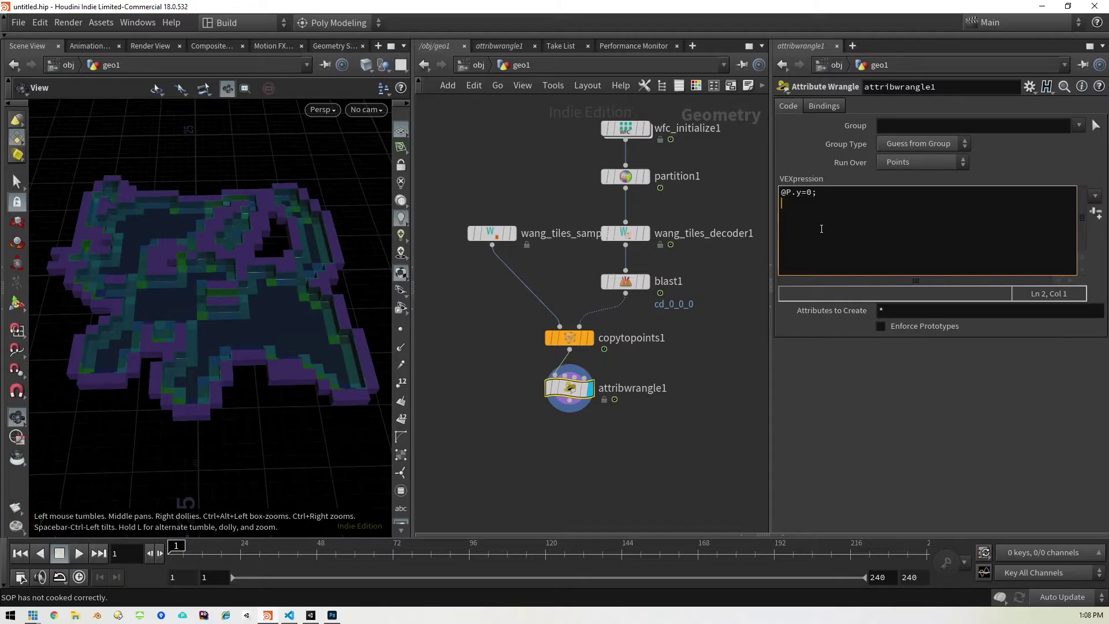
pyautogui.write('s@unity_instance="Assets/Vis/p/"+@name+".prefab";')
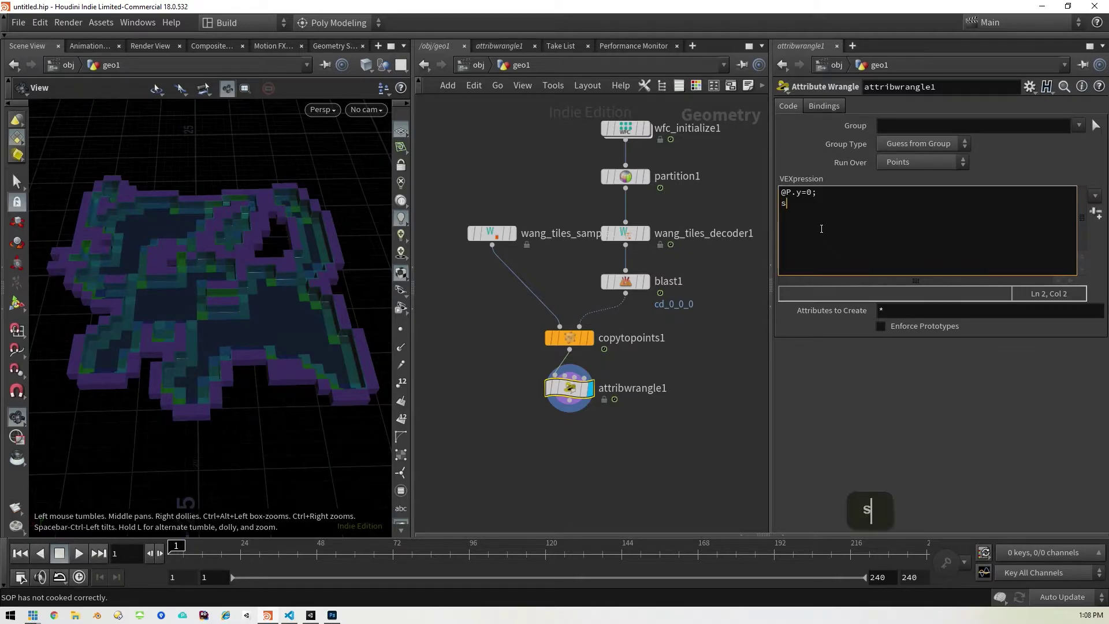
pyautogui.press('Return')
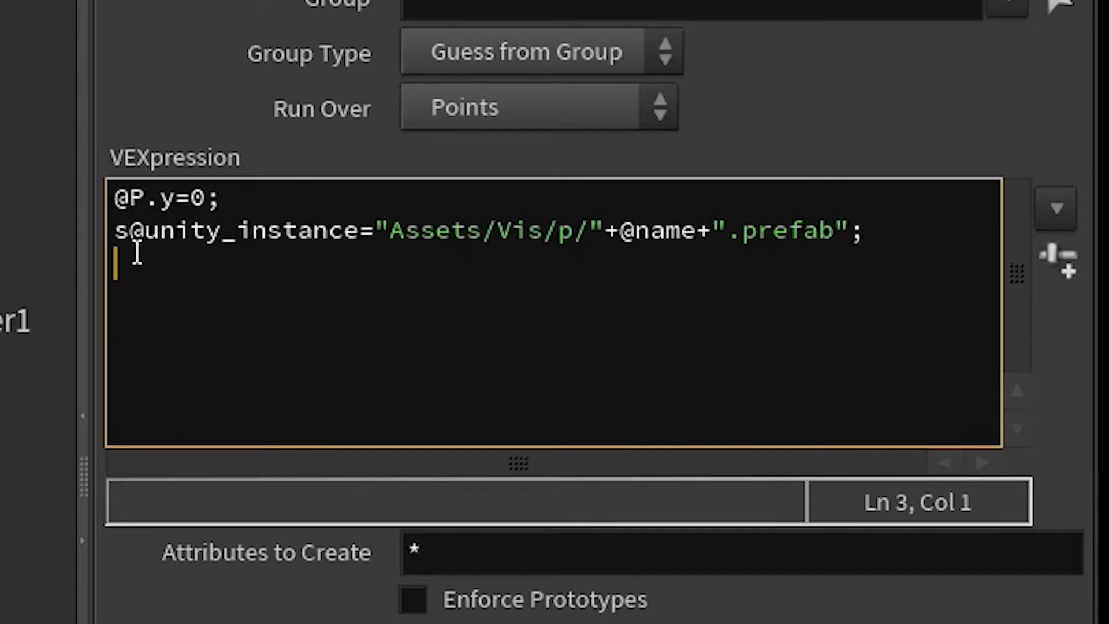
pyautogui.click(124, 228)
pyautogui.click(116, 229)
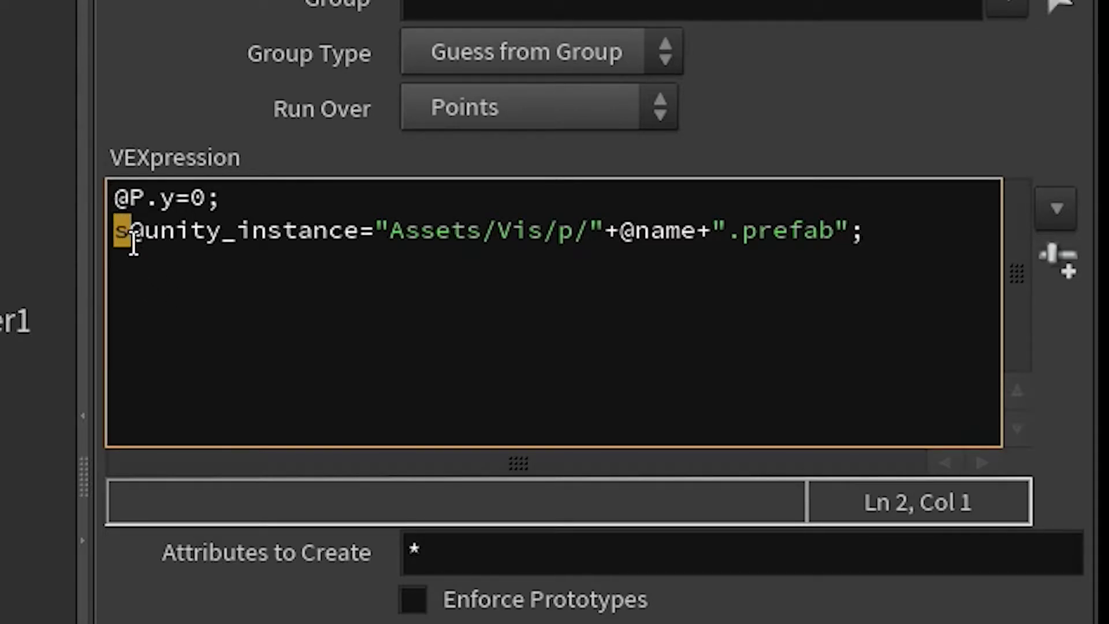
pyautogui.click(139, 237)
# Step: Highlight the s@ prefix, the unity_instance name and the prefab path expression to explain them
pyautogui.click(131, 231)
pyautogui.click(126, 254)
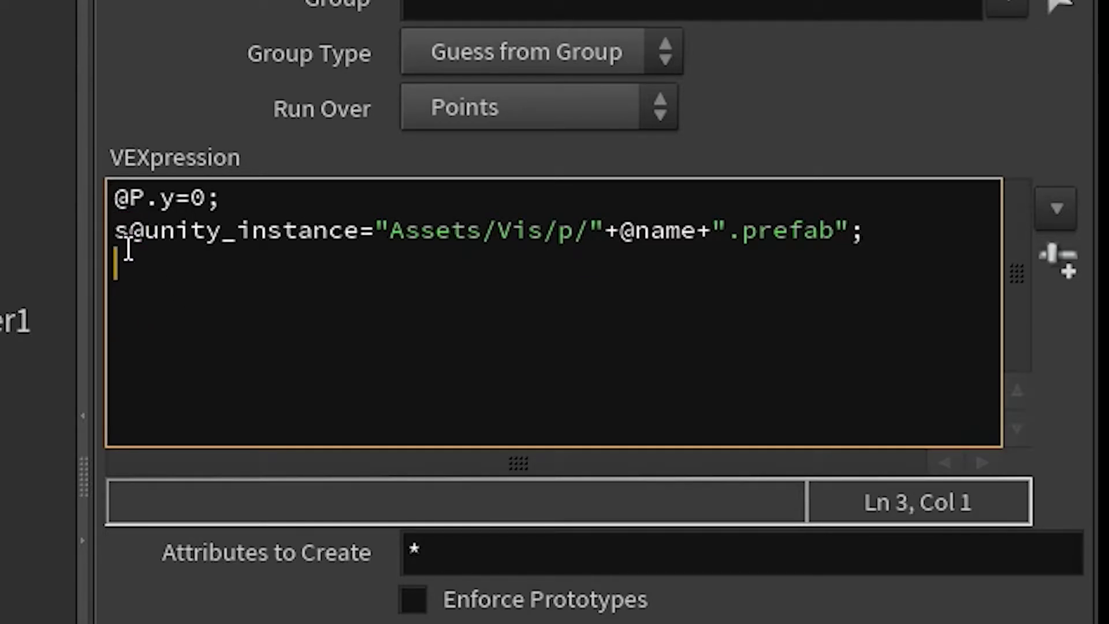
pyautogui.click(133, 230)
pyautogui.moveTo(132, 230); pyautogui.dragTo(116, 230)
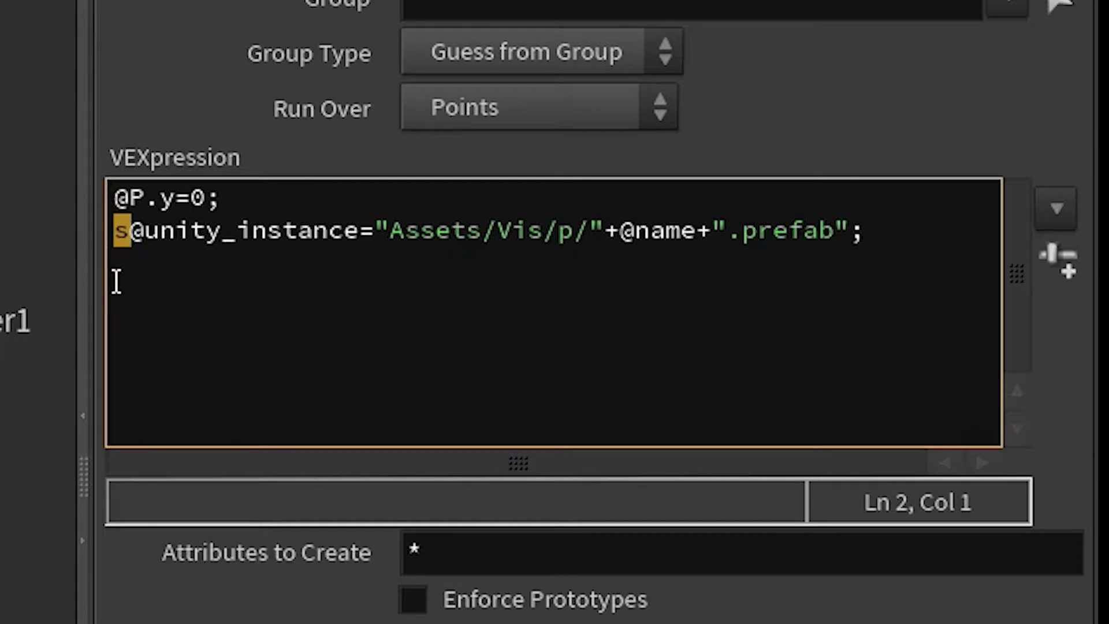
pyautogui.click(137, 234)
pyautogui.moveTo(137, 234); pyautogui.dragTo(112, 230)
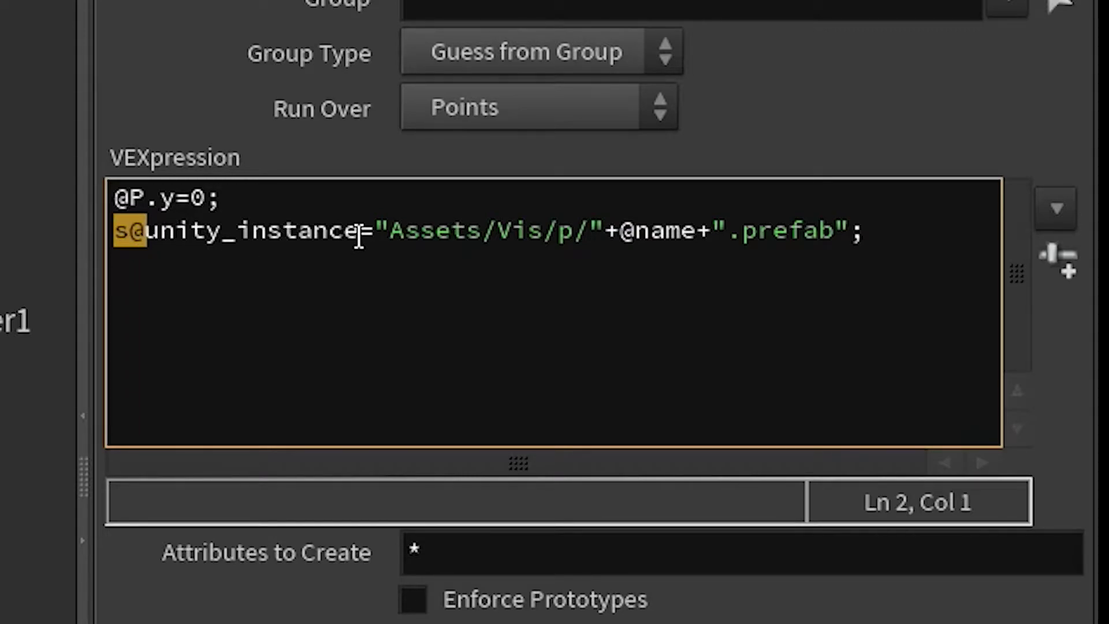
pyautogui.moveTo(360, 234); pyautogui.dragTo(149, 234)
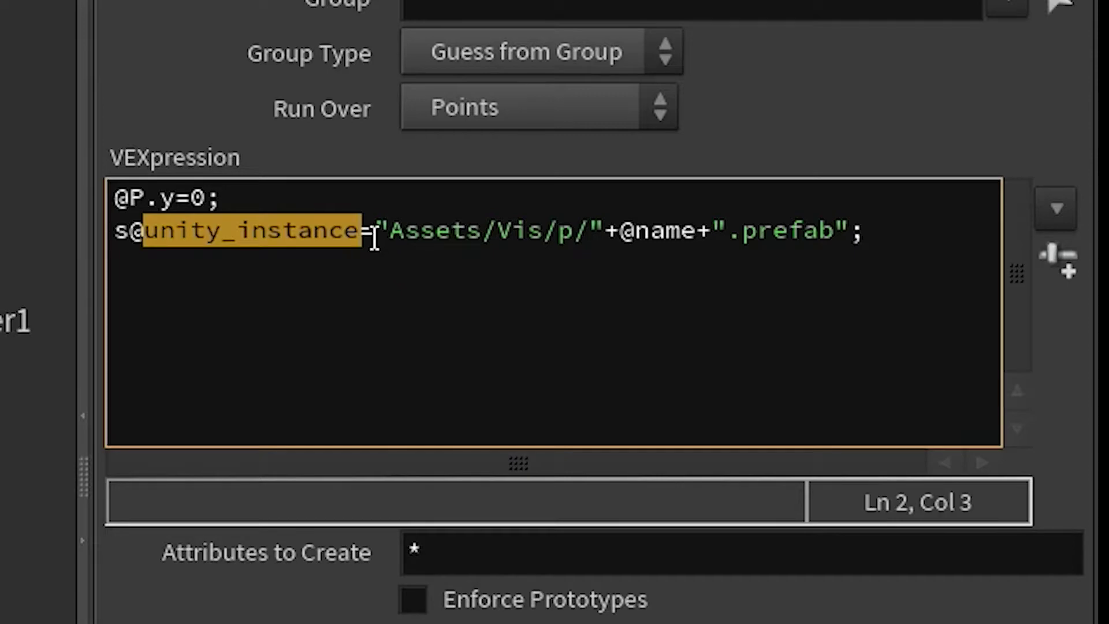
pyautogui.moveTo(374, 237); pyautogui.dragTo(853, 230)
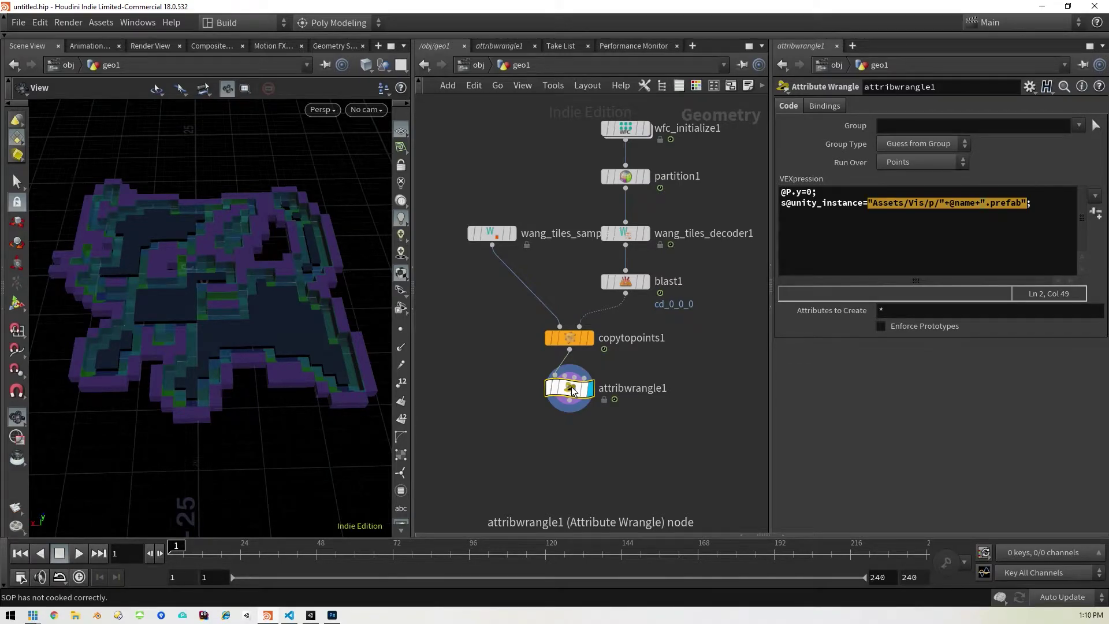
pyautogui.press('Tab')
# Step: Add a Dissolve node below attribwrangle1 with Remove Unused Points turned off
pyautogui.write('dis')
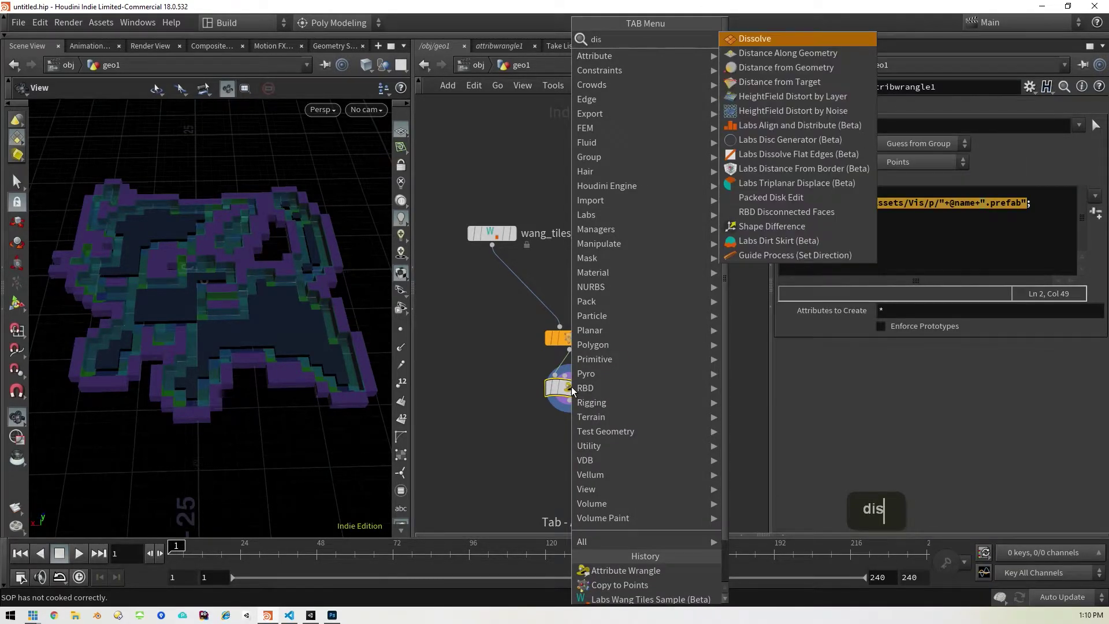
pyautogui.hotkey('shift', 'Return')
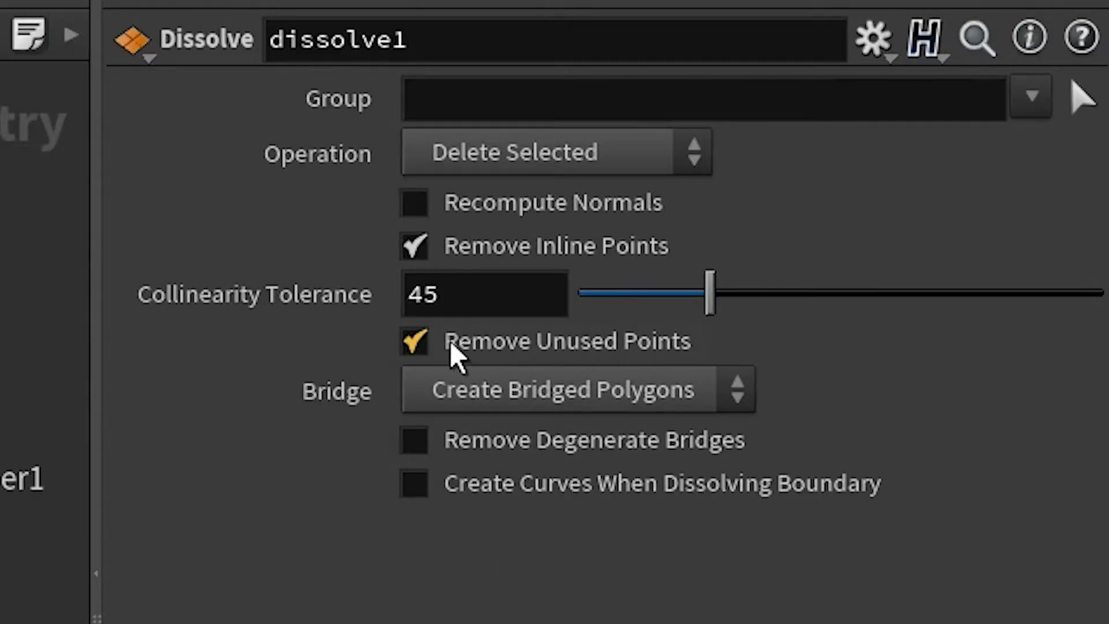
pyautogui.click(422, 343)
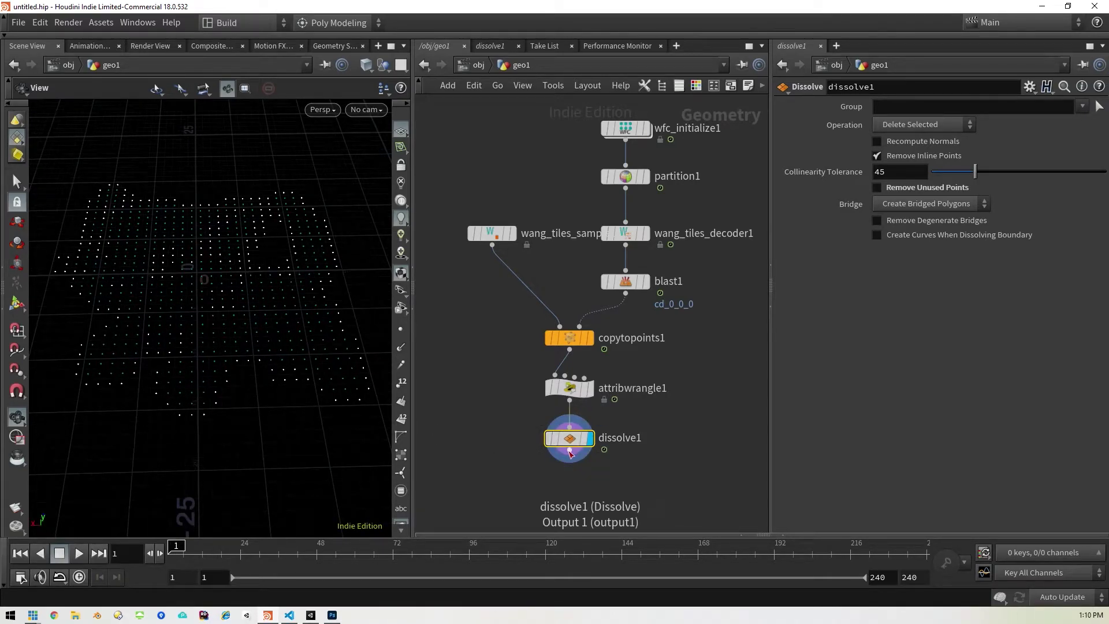
# Step: At object level, create a digital asset from geo1 with the operator name RandoFloor
pyautogui.press('u')
pyautogui.moveTo(578, 207)
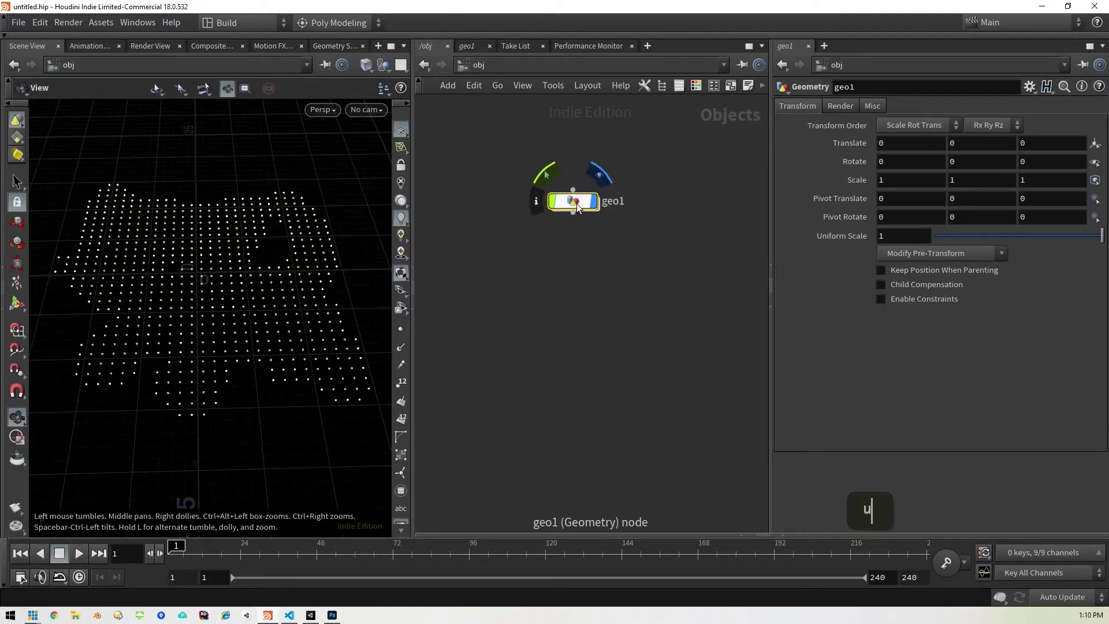
pyautogui.rightClick(573, 205)
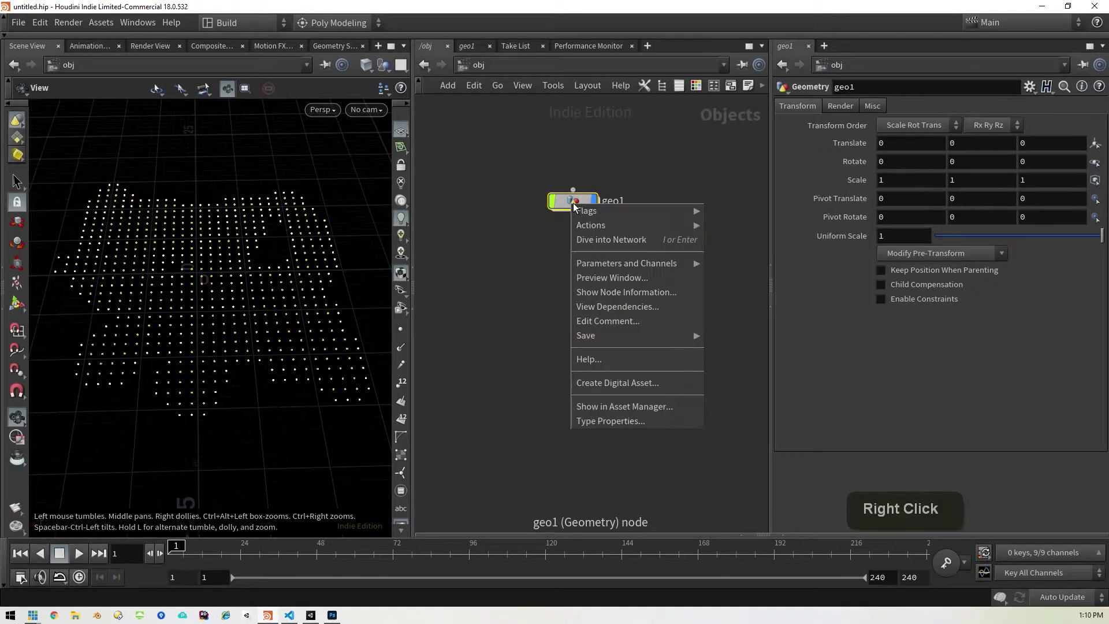
pyautogui.click(597, 387)
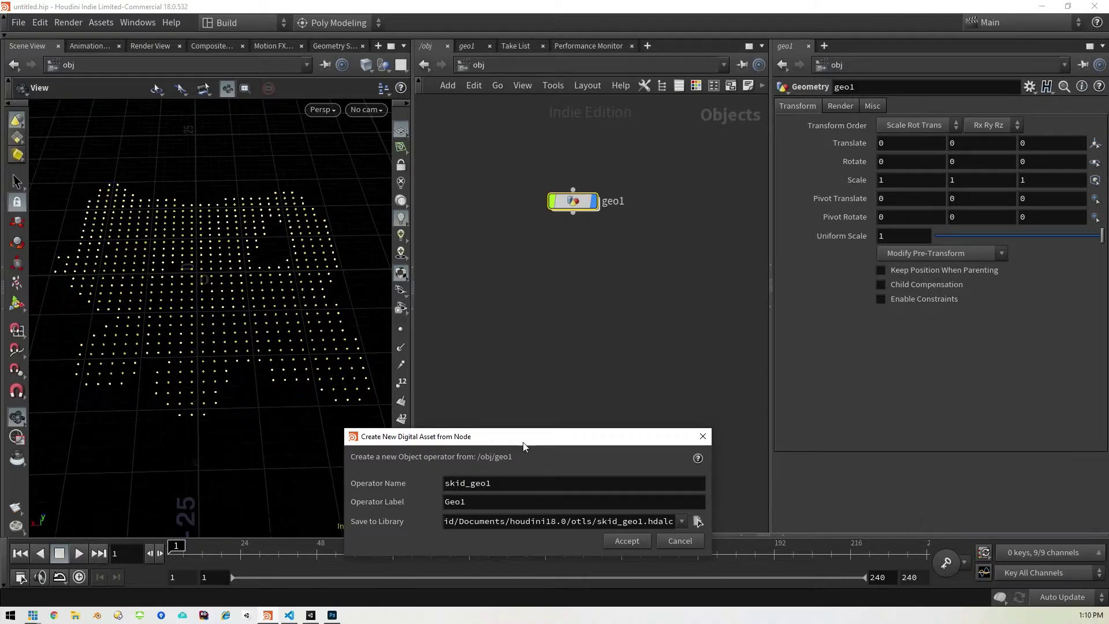
pyautogui.moveTo(522, 442); pyautogui.dragTo(583, 290)
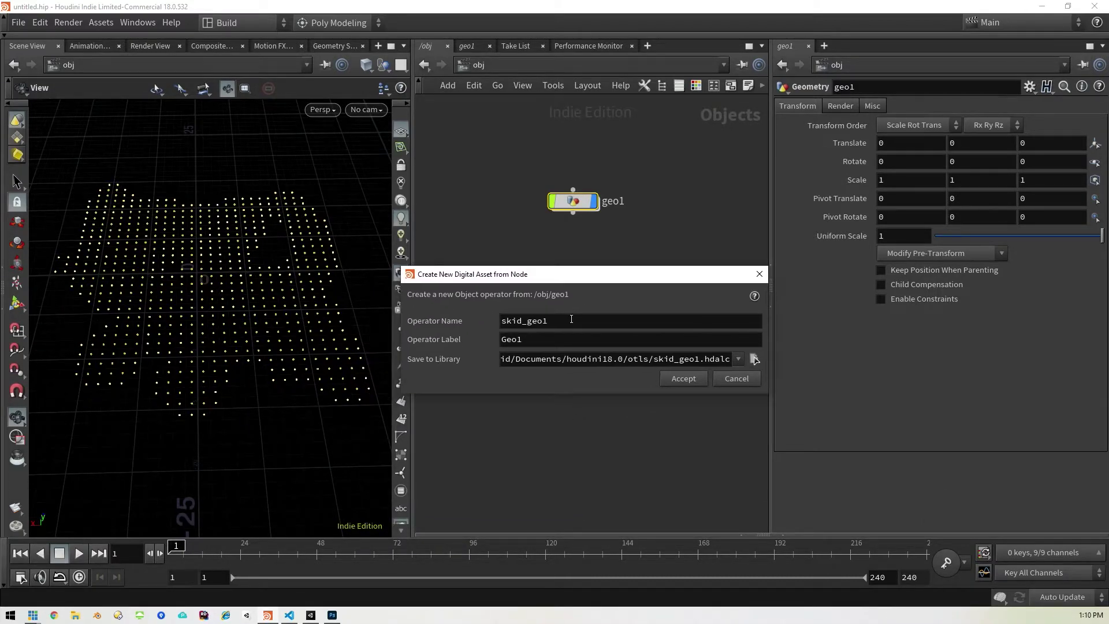
pyautogui.doubleClick(570, 321)
pyautogui.write('Ran')
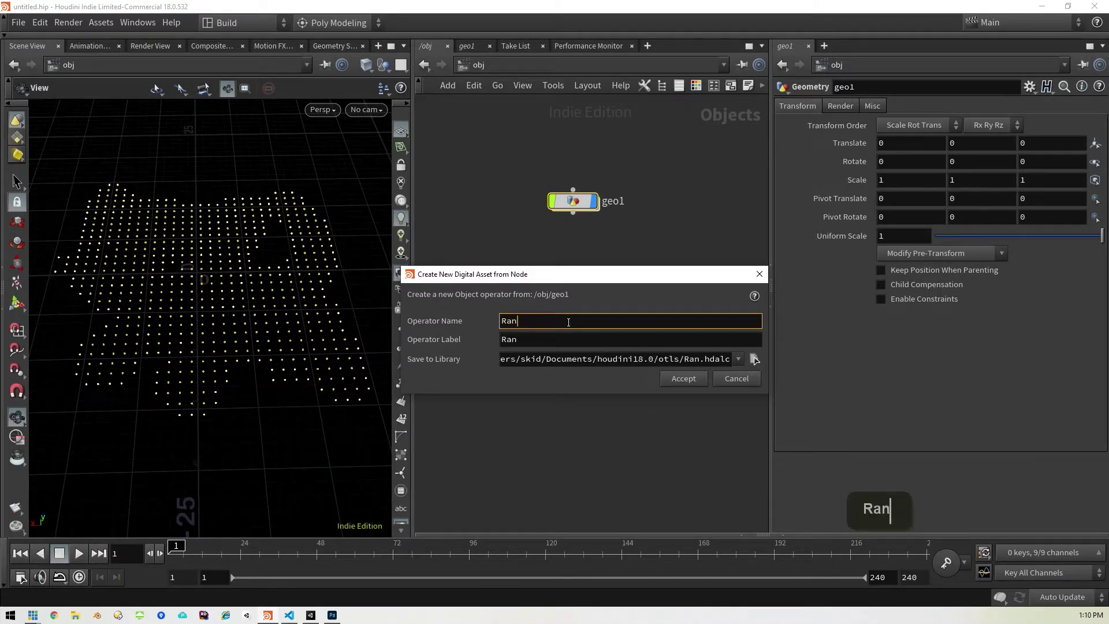
pyautogui.write('doFloor')
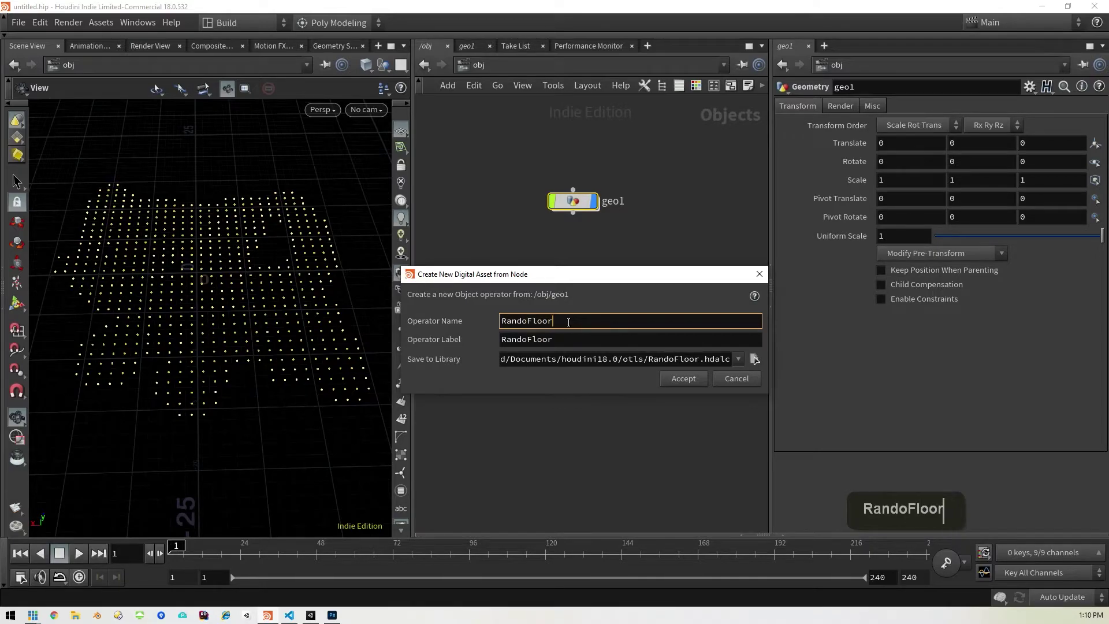
# Step: Save the asset library in the New Unity Project folder and accept the RandoFloor type properties
pyautogui.click(755, 358)
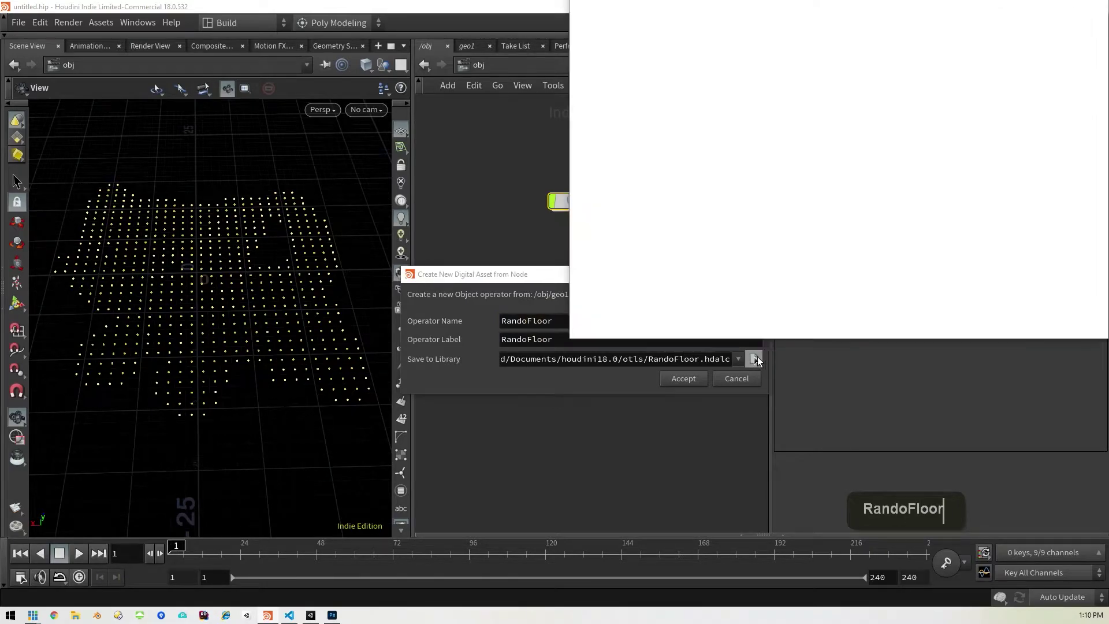
pyautogui.click(662, 196)
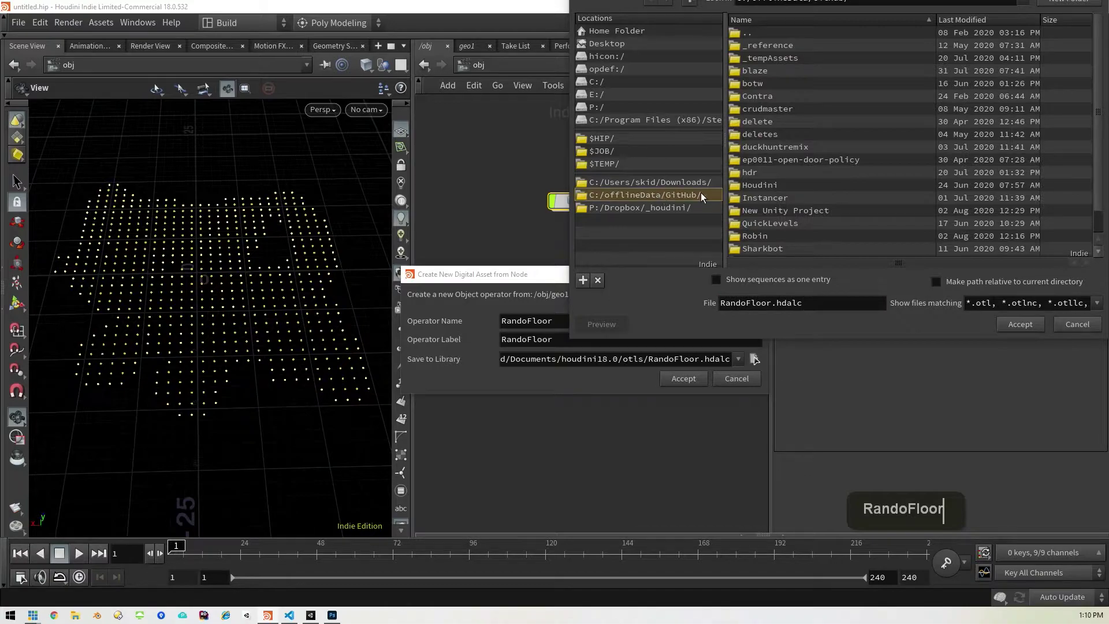
pyautogui.doubleClick(801, 211)
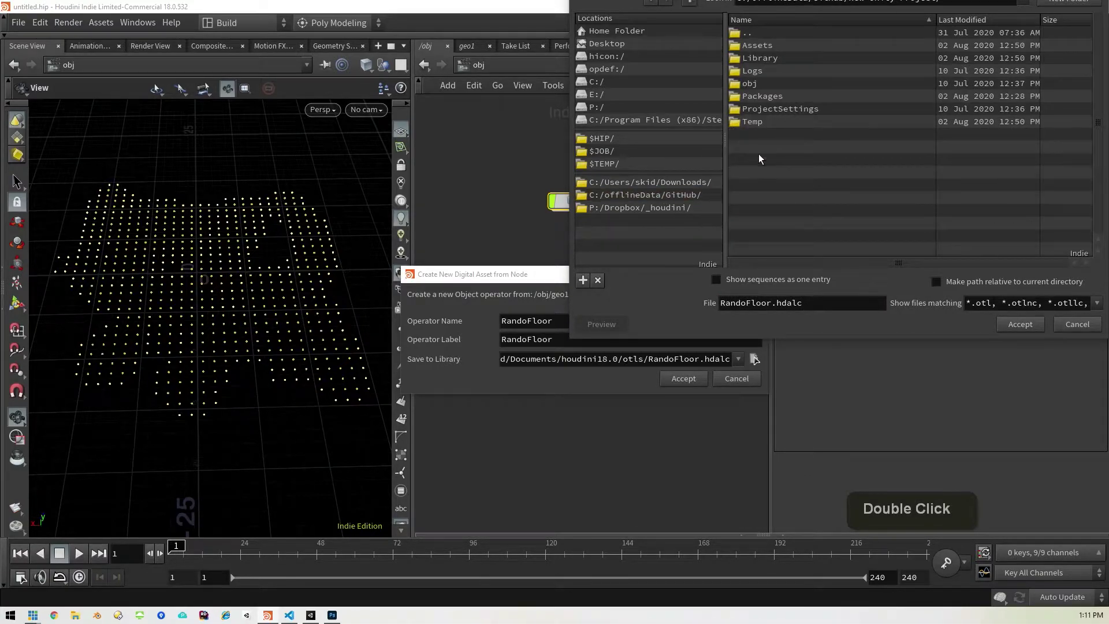
pyautogui.click(1019, 325)
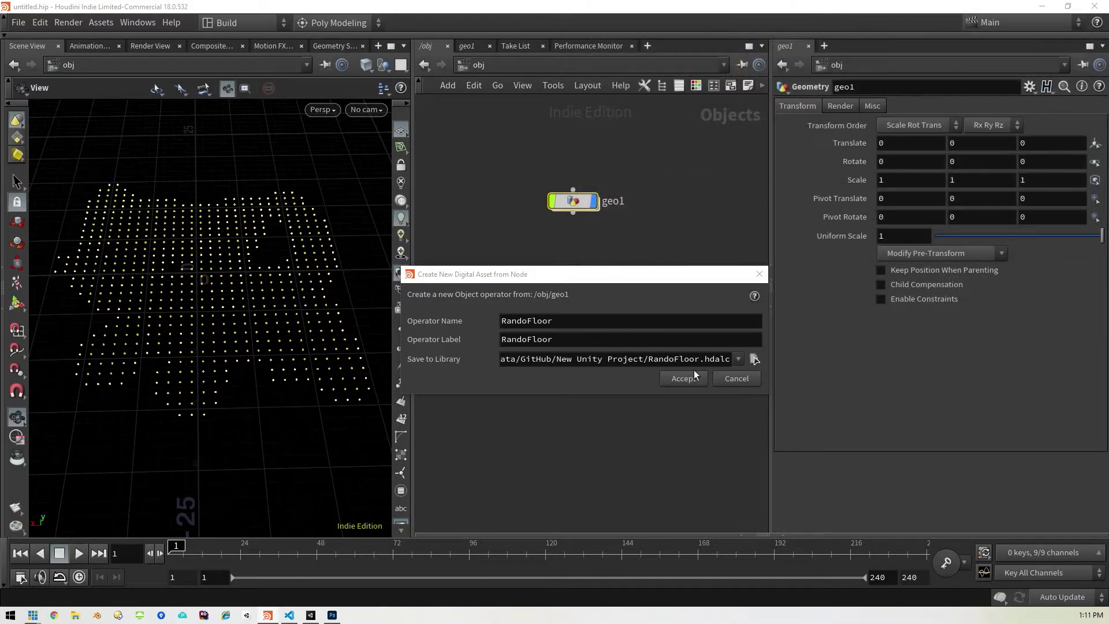
pyautogui.click(692, 379)
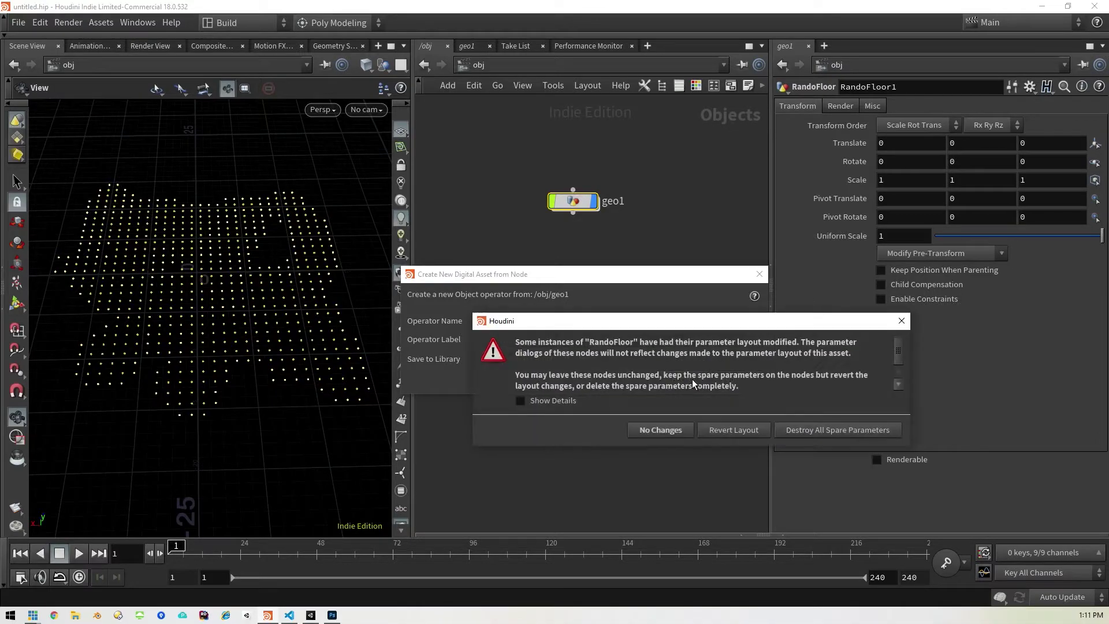
pyautogui.click(817, 428)
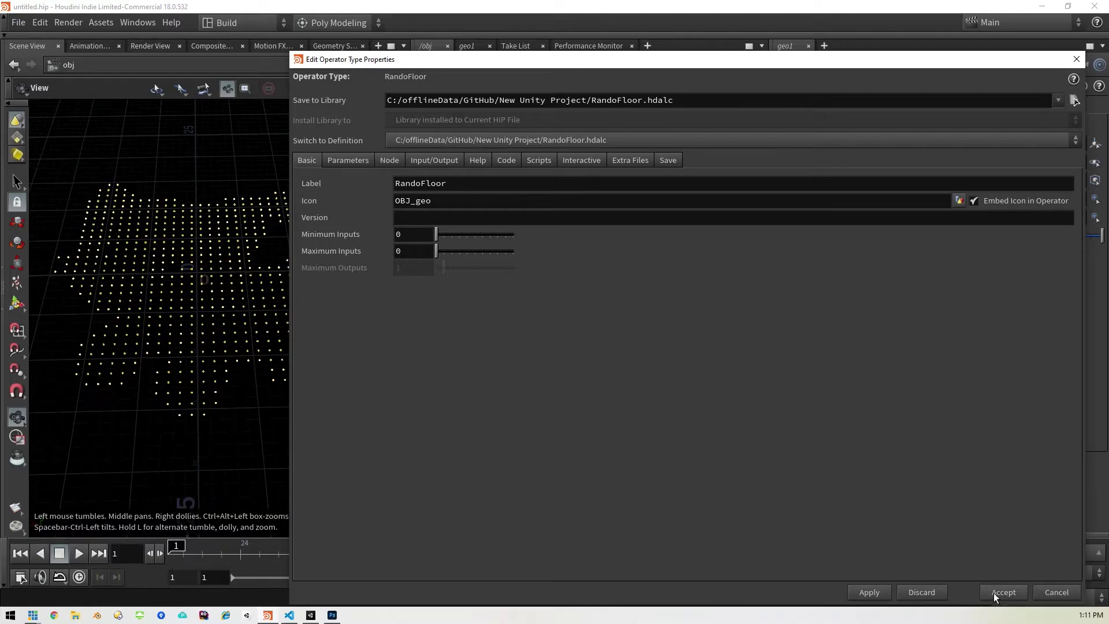
pyautogui.click(994, 593)
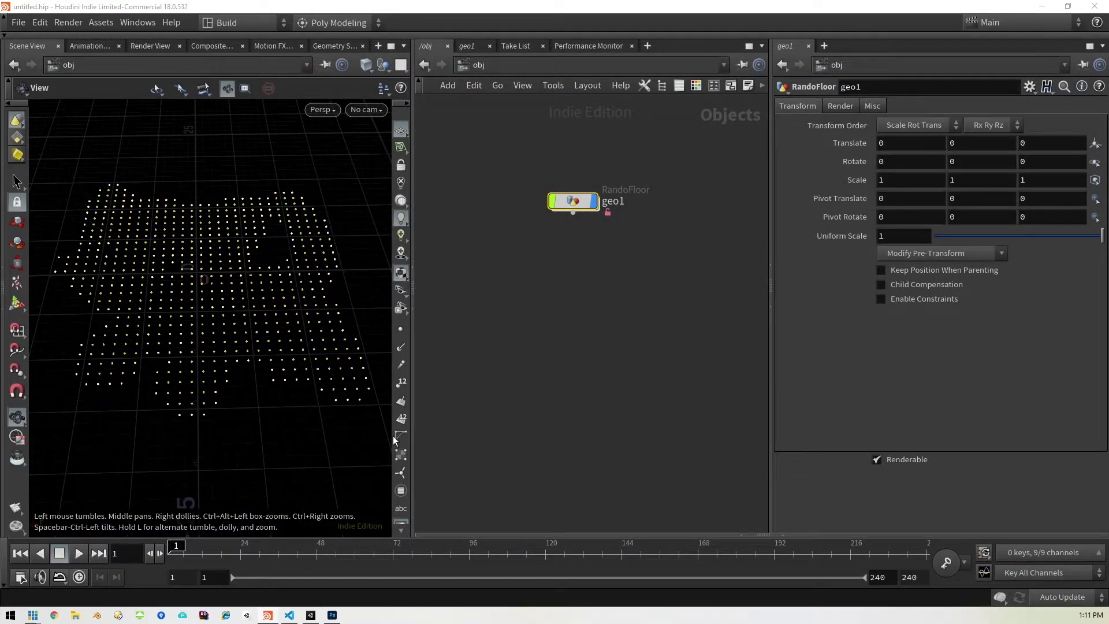
pyautogui.click(310, 615)
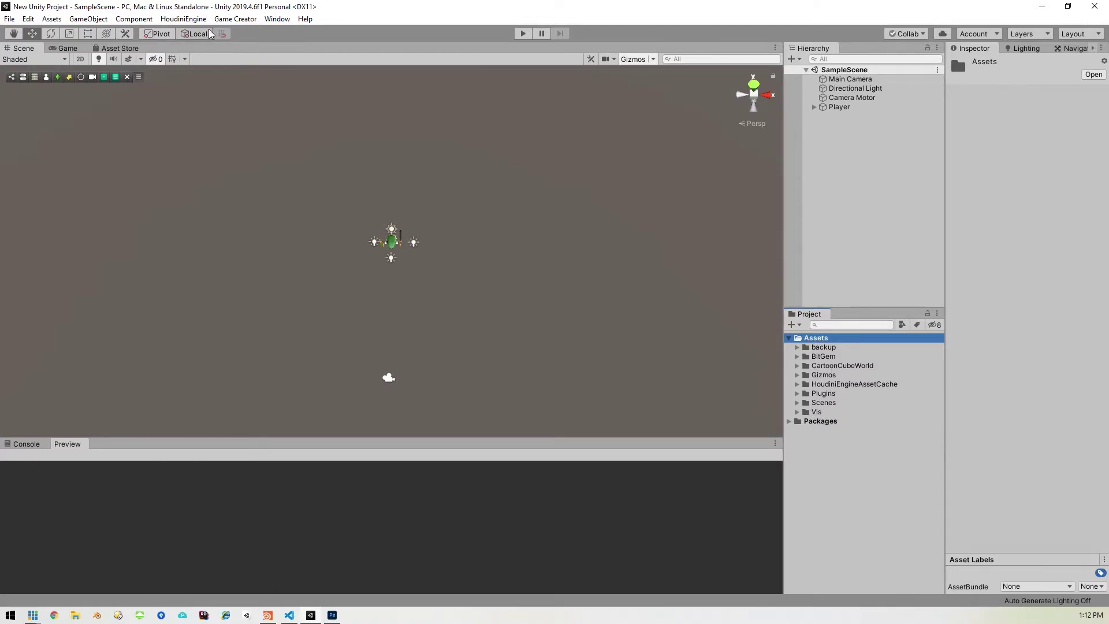
# Step: Load RandoFloor.hdalc from the New Unity Project folder via HoudiniEngine > Load HDA File
pyautogui.click(179, 22)
pyautogui.click(198, 116)
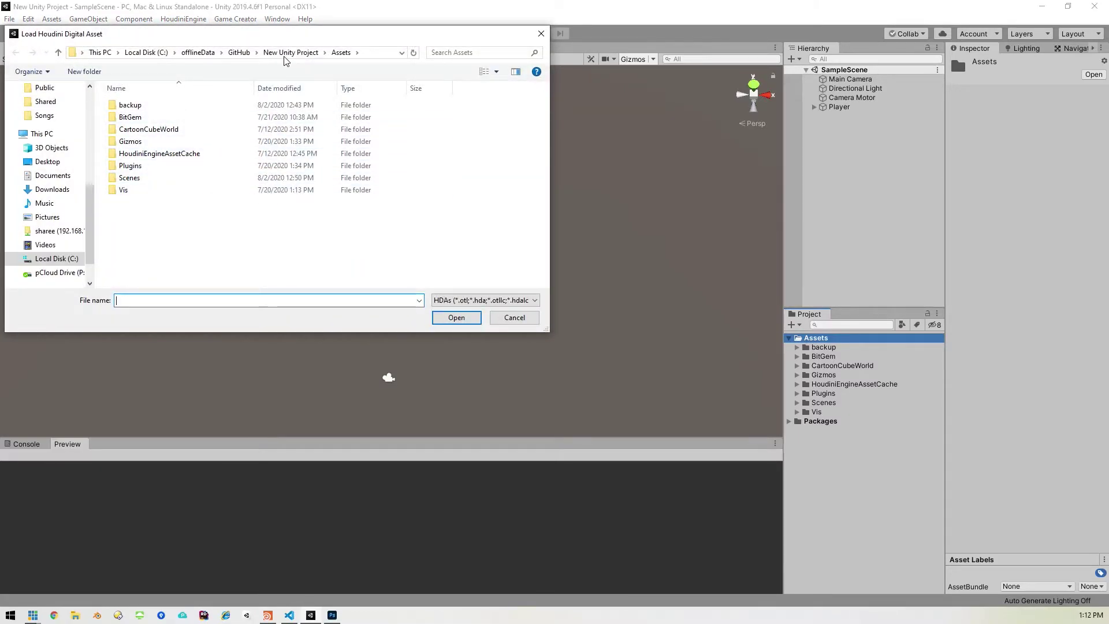
pyautogui.click(291, 52)
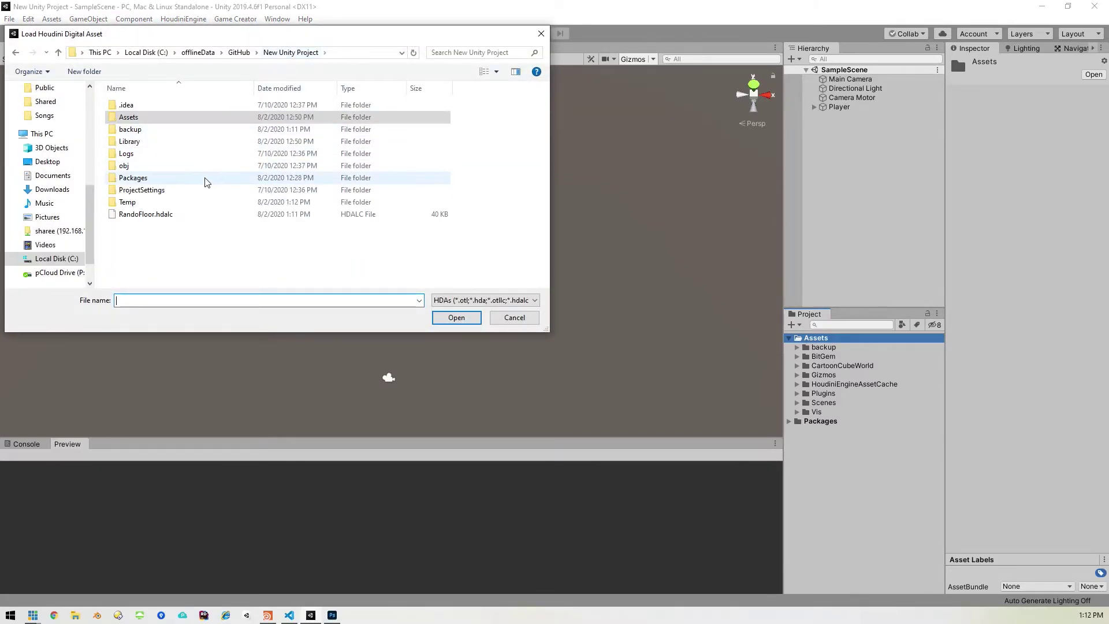
pyautogui.doubleClick(145, 215)
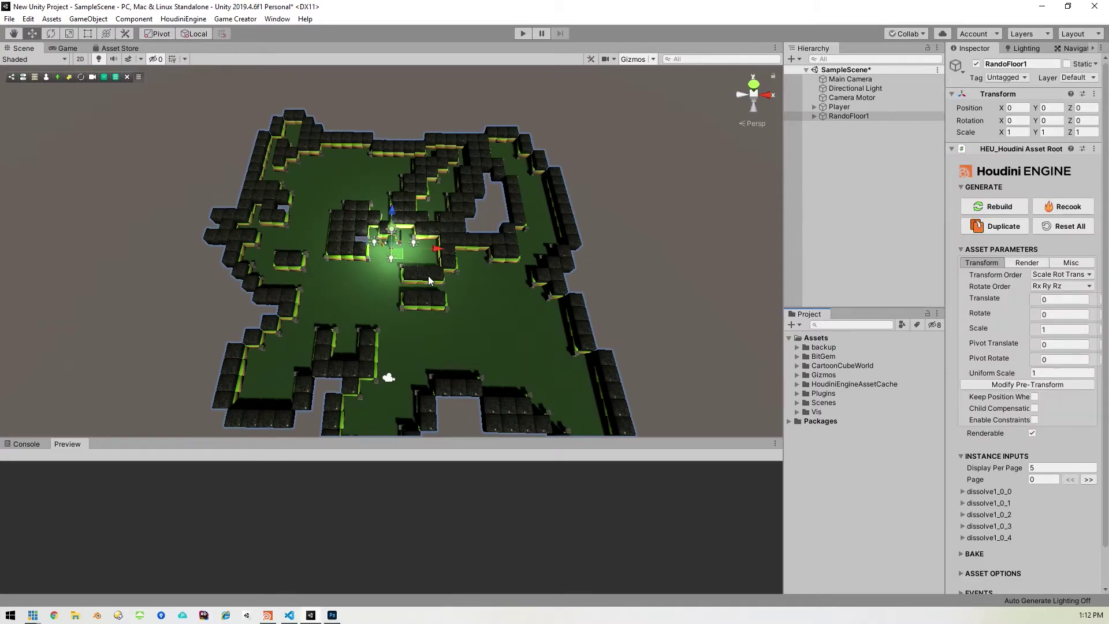
pyautogui.scroll(-2, 462, 307)
pyautogui.moveTo(462, 308)
pyautogui.mouseDown(button='middle')
pyautogui.moveTo(457, 273)
pyautogui.moveTo(470, 290)
pyautogui.mouseUp(button='middle')
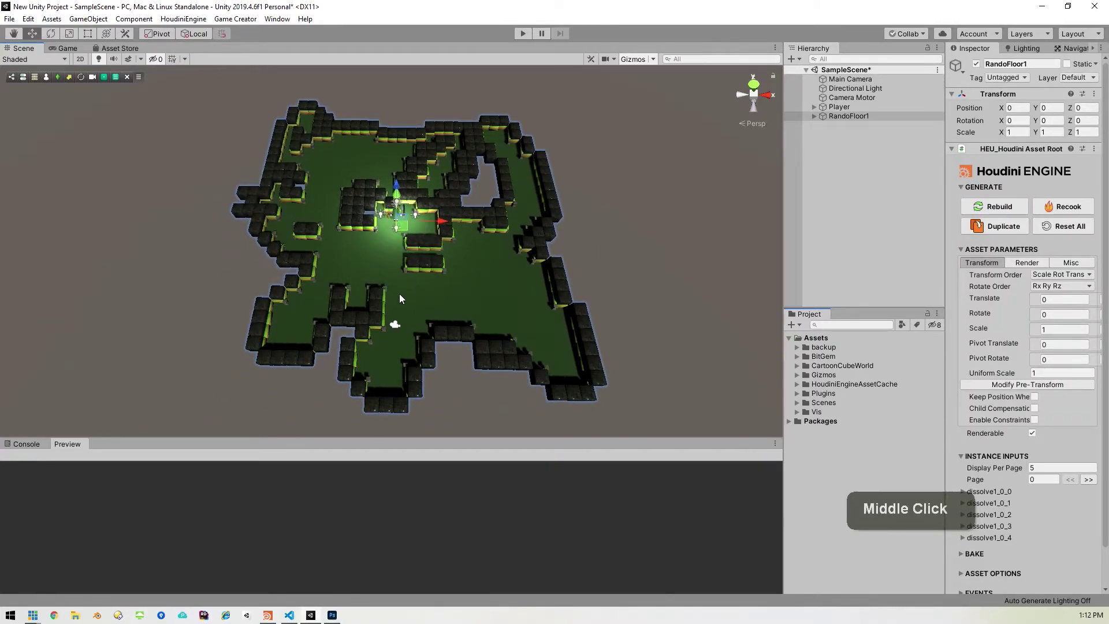
pyautogui.click(520, 36)
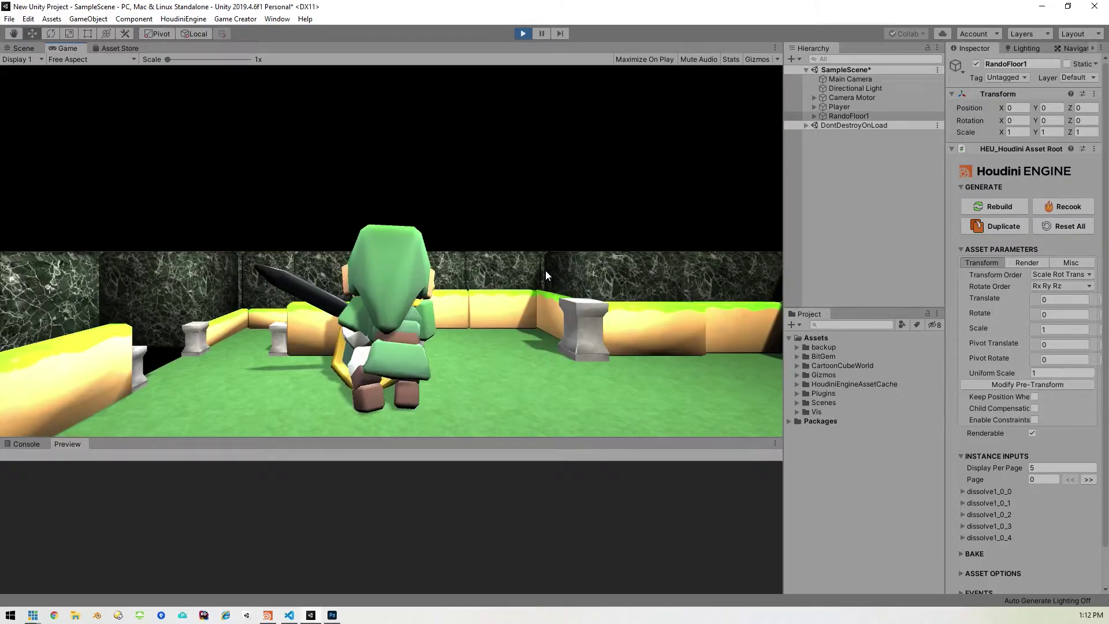
pyautogui.moveTo(532, 269); pyautogui.dragTo(646, 306, button='right')
pyautogui.press('d')
pyautogui.press('w')
pyautogui.press('w')
pyautogui.press('w')
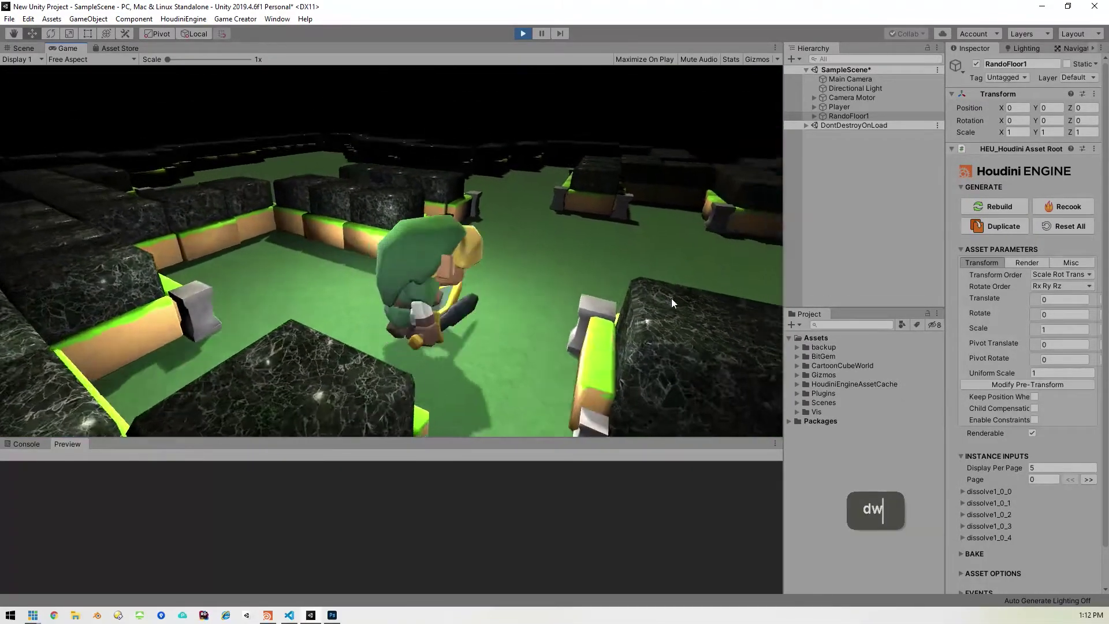
pyautogui.click(523, 34)
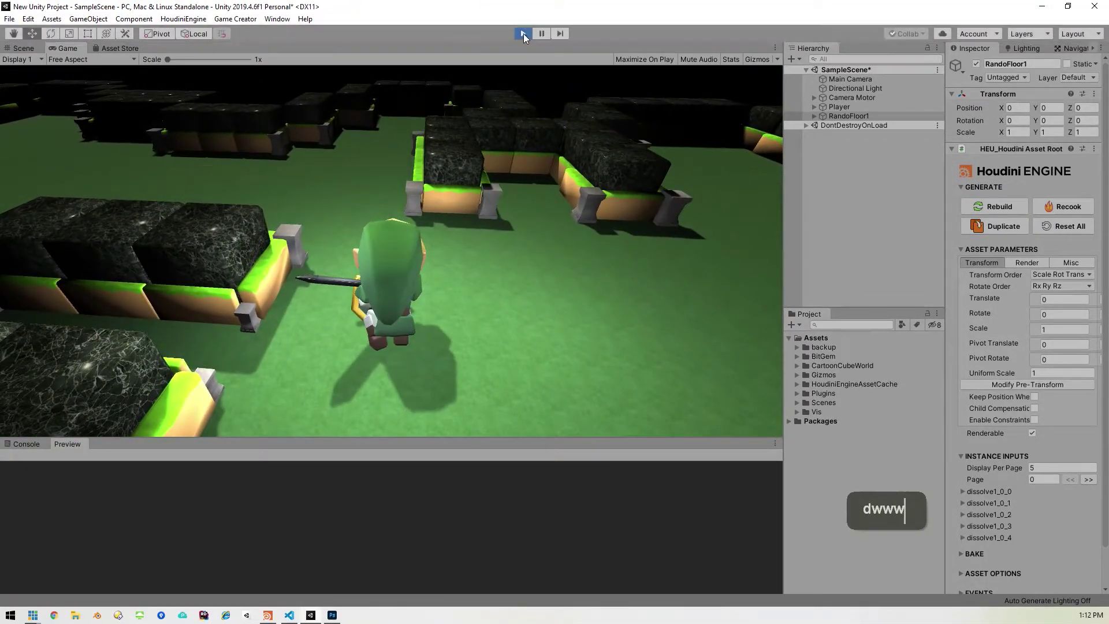
pyautogui.click(849, 116)
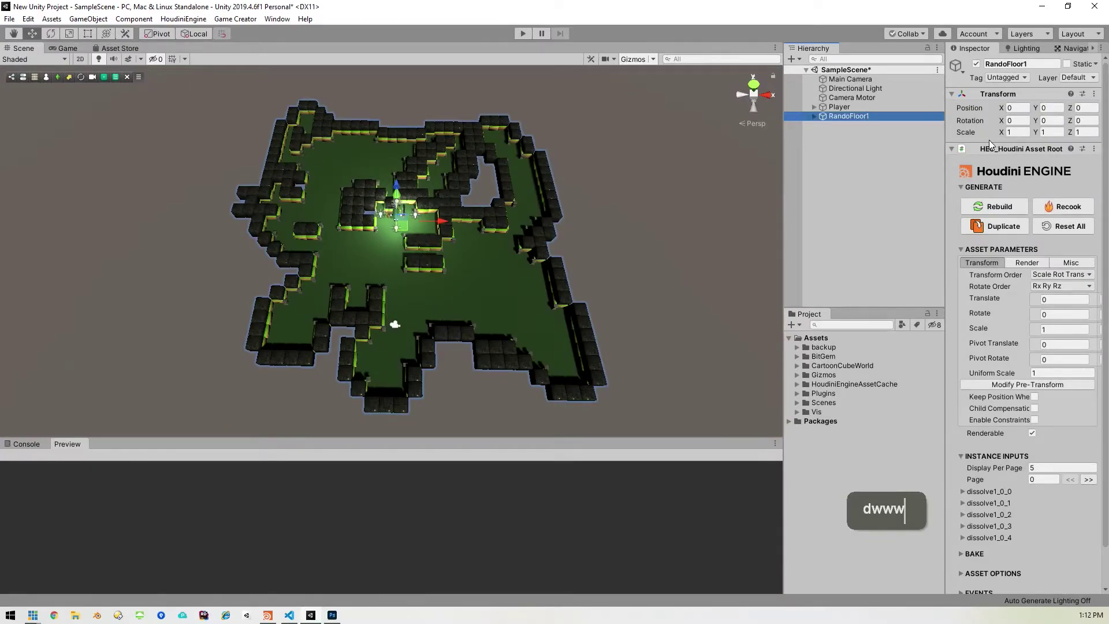
# Step: Set RandoFloor1's Transform Scale to 2, 2, 2
pyautogui.click(1018, 133)
pyautogui.write('2')
pyautogui.press('Tab')
pyautogui.write('2')
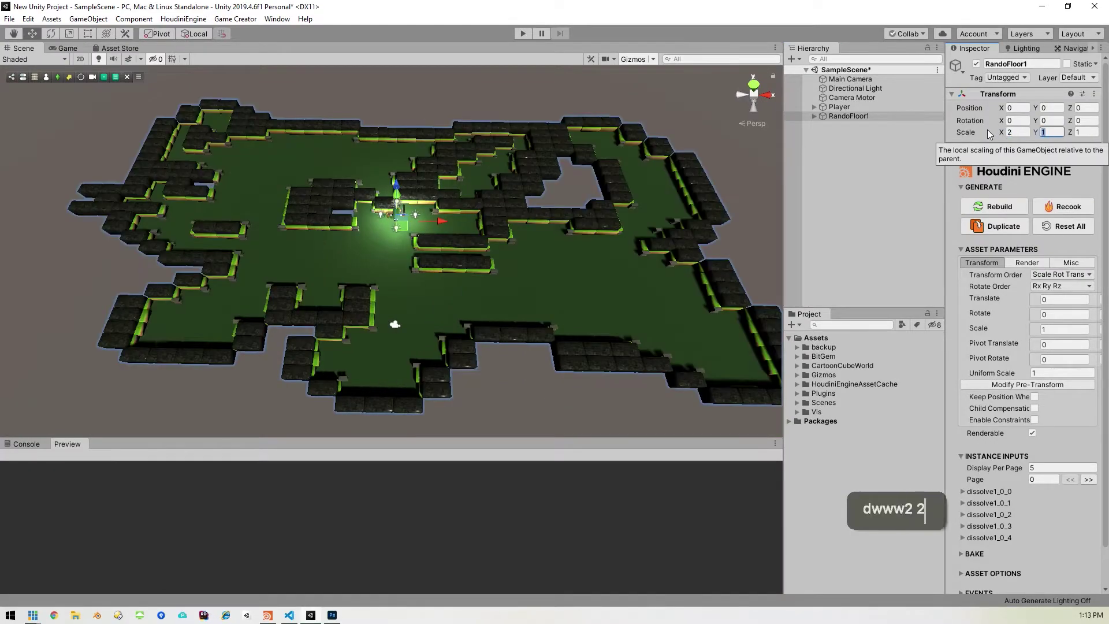
pyautogui.press('Tab')
pyautogui.write('2')
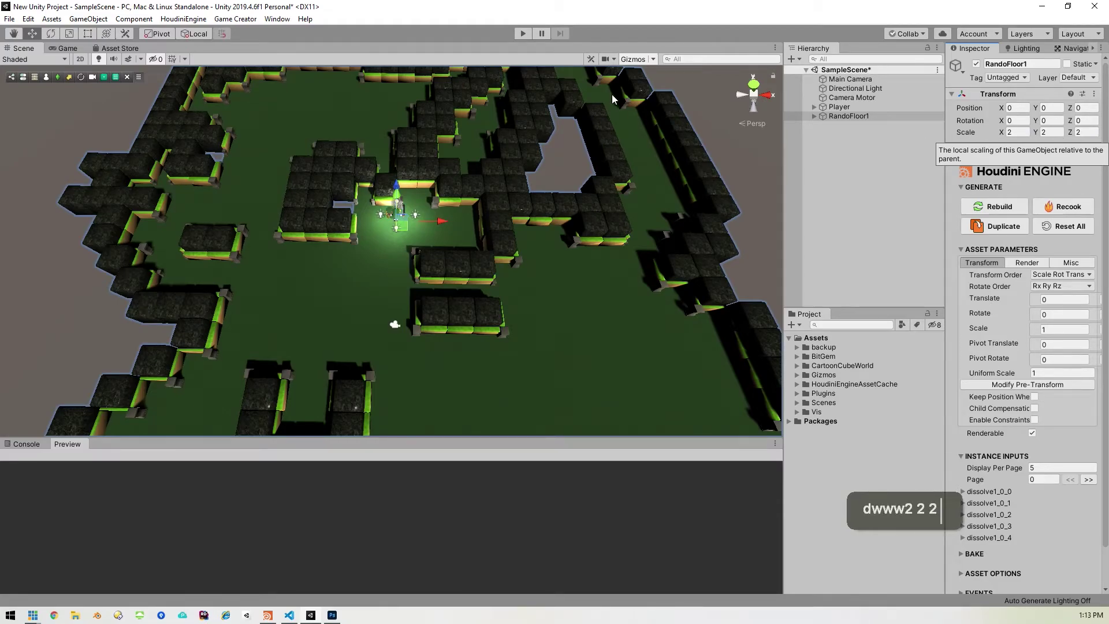
# Step: Play-test the enlarged maze, walking with WASD and swinging the sword, then stop Play mode
pyautogui.click(522, 33)
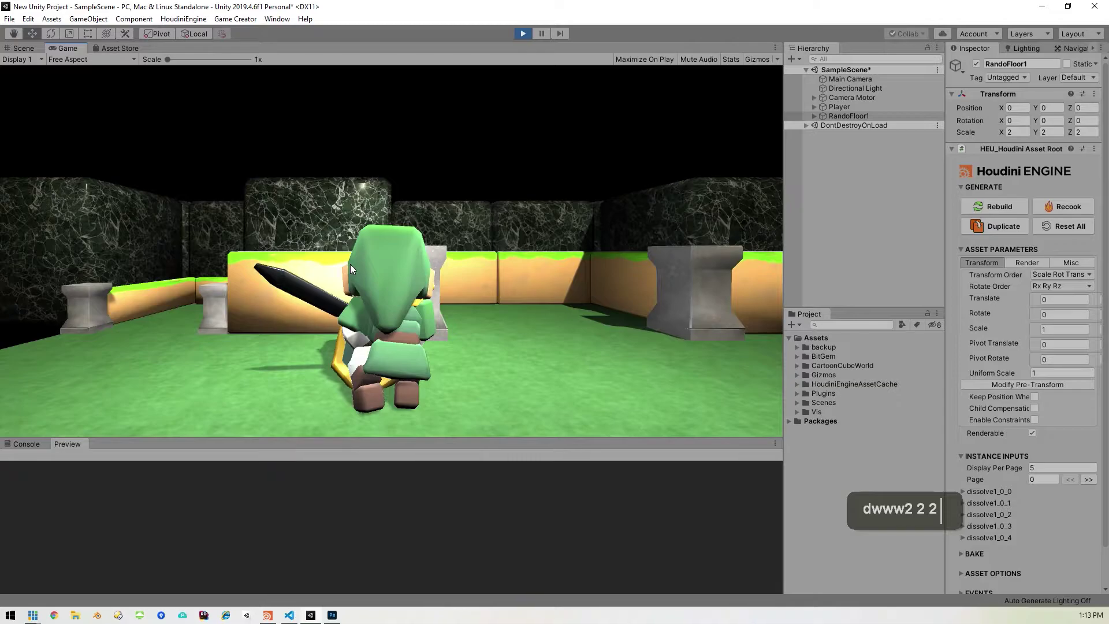
pyautogui.press('w')
pyautogui.press('w')
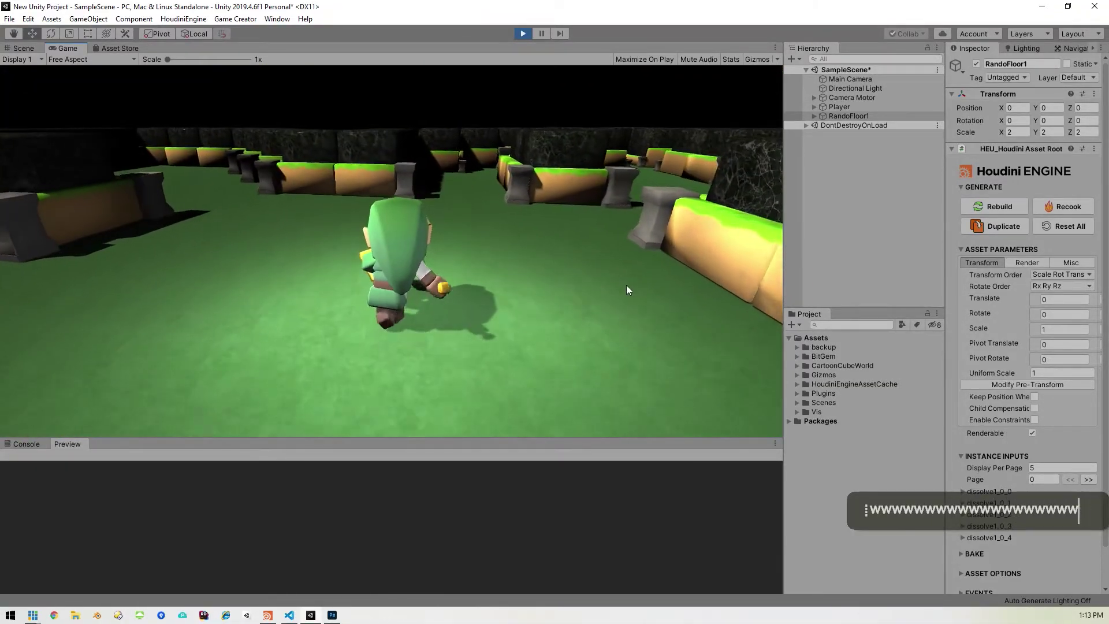
pyautogui.press('d')
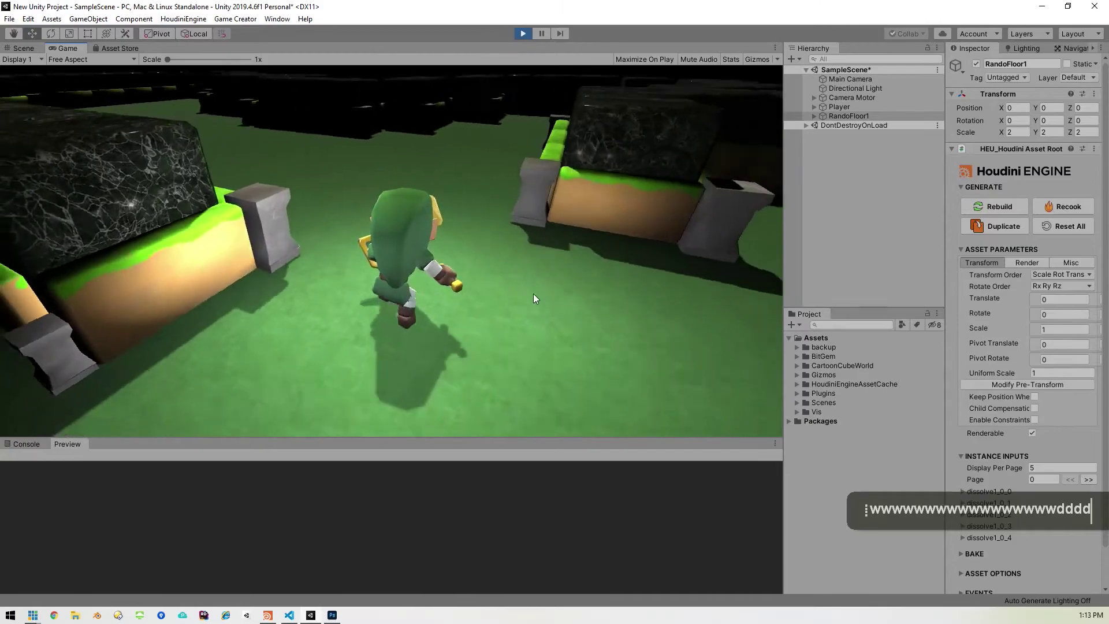
pyautogui.press('d')
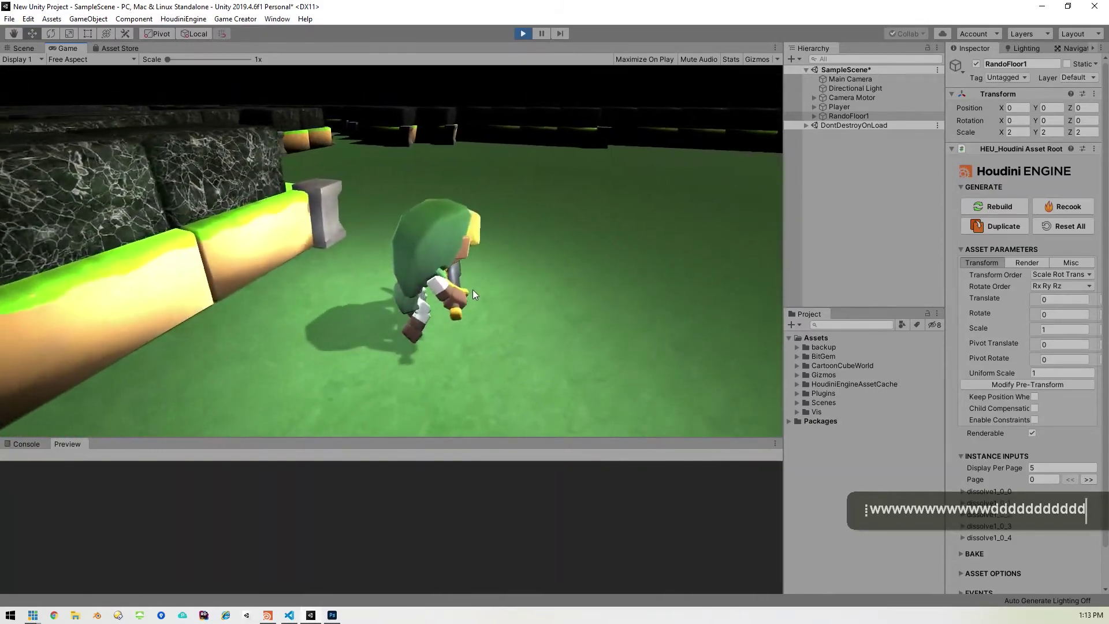
pyautogui.press('a')
pyautogui.press('a')
pyautogui.press('a')
pyautogui.press('a')
pyautogui.press('a')
pyautogui.press('a')
pyautogui.press('a')
pyautogui.press('a')
pyautogui.press('a')
pyautogui.press('a')
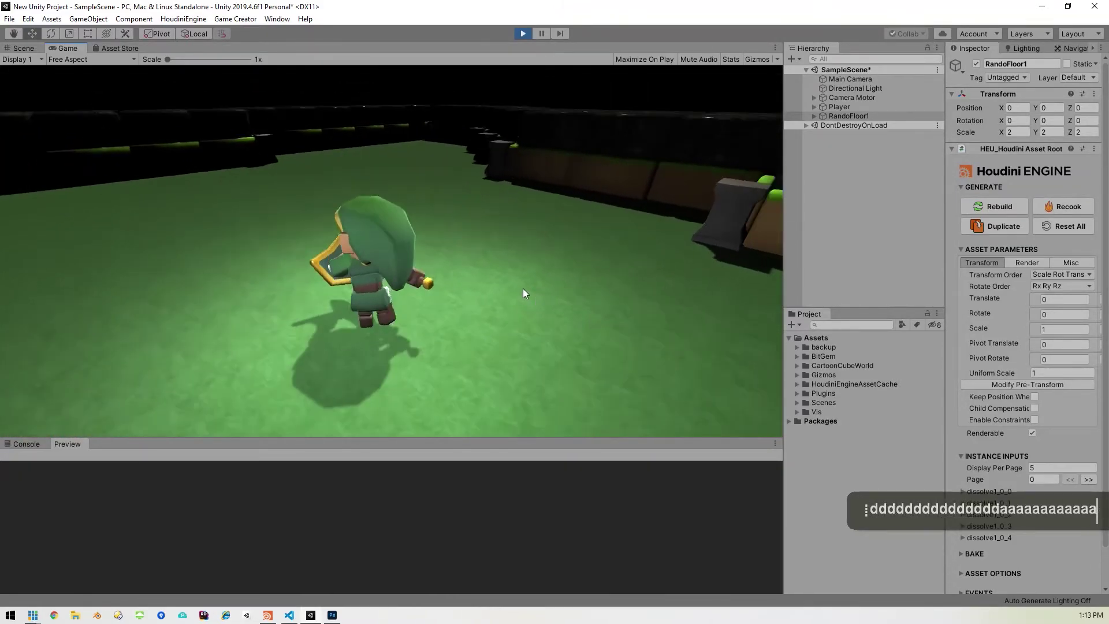
pyautogui.click(643, 288)
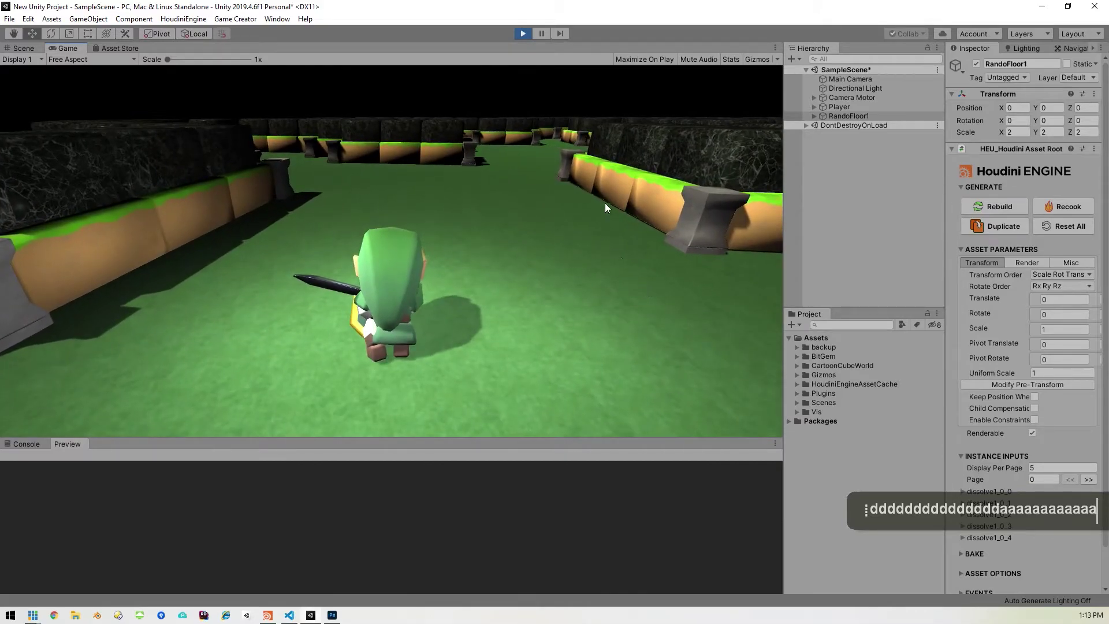
pyautogui.click(524, 33)
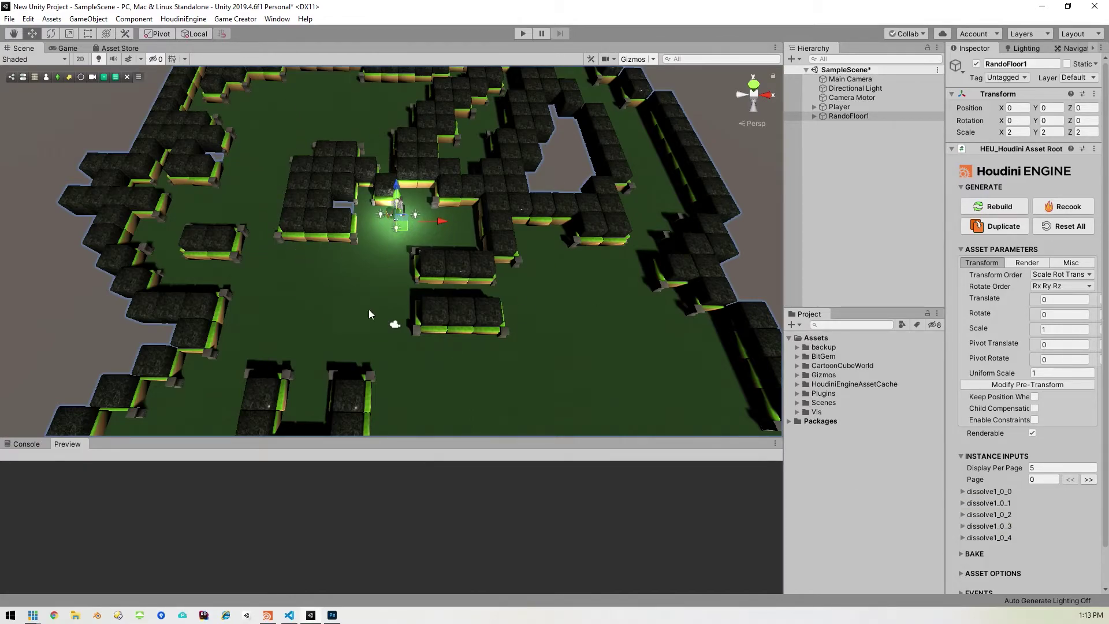
# Step: Expand Assets > Vis > p and its 255 subfolder to reveal prefabs 0, 1 and 2
pyautogui.click(797, 412)
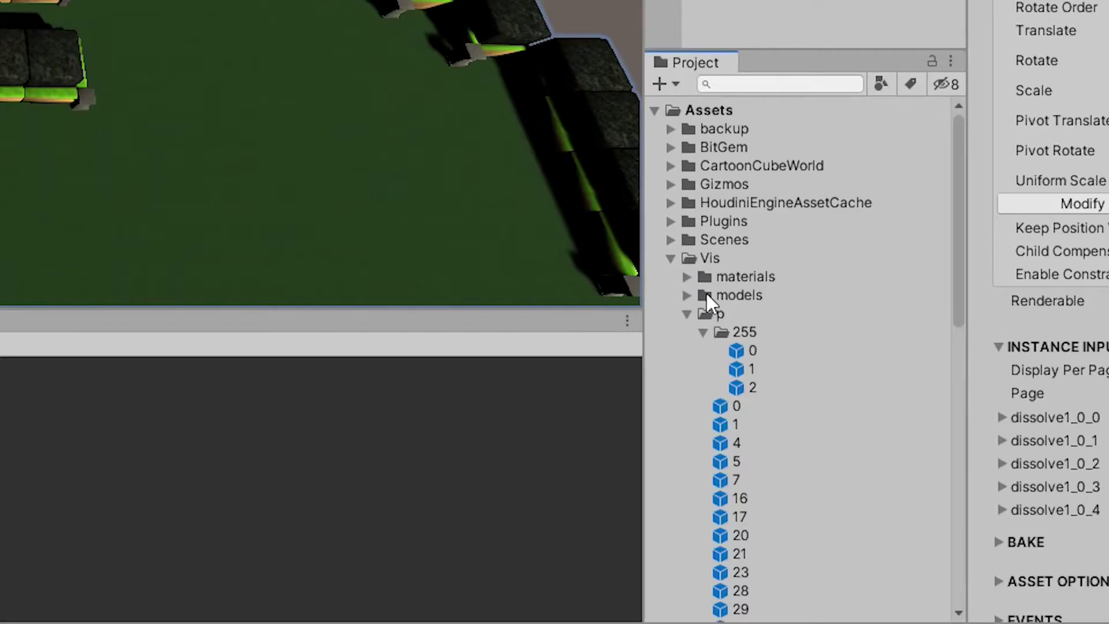
pyautogui.click(804, 439)
pyautogui.click(687, 315)
pyautogui.click(704, 332)
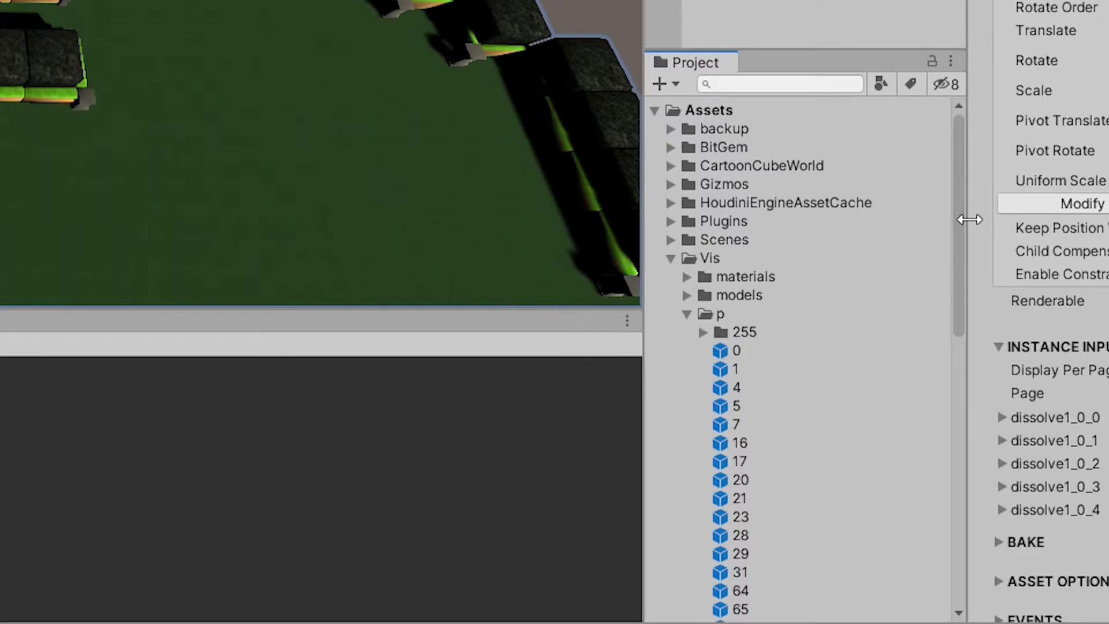
pyautogui.moveTo(958, 220); pyautogui.dragTo(952, 260)
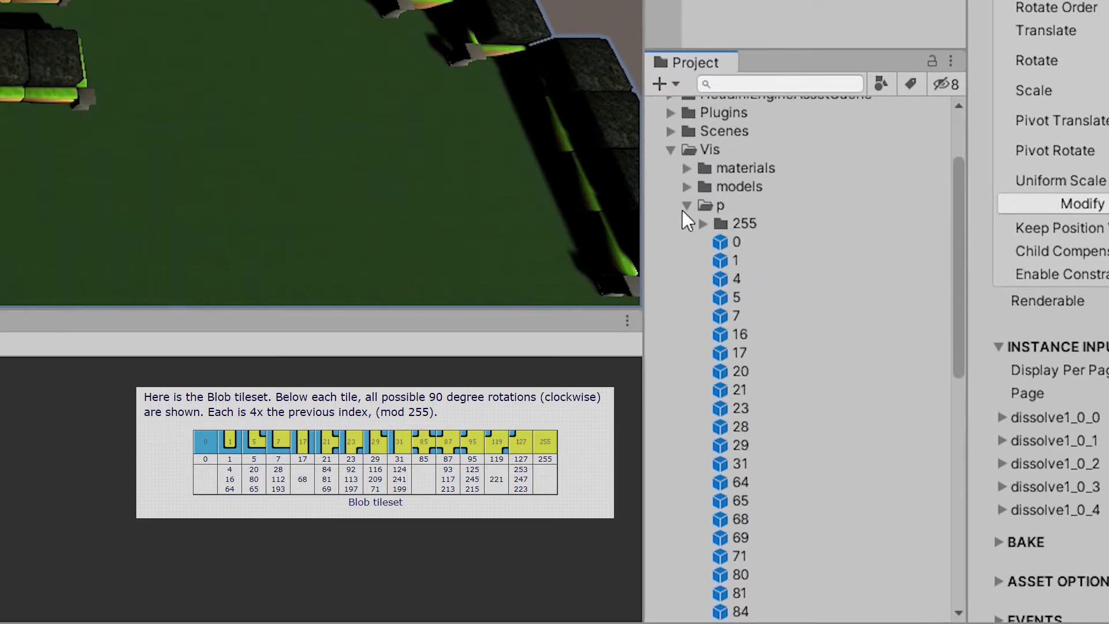
pyautogui.click(703, 224)
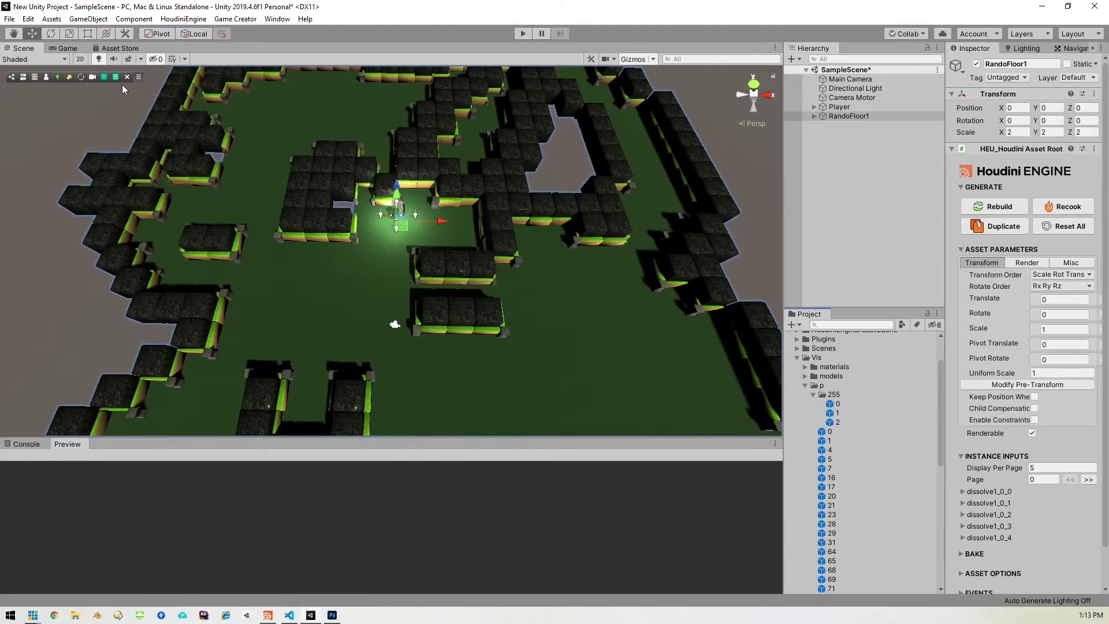
# Step: Preview 255 prefabs 0, 1 and 2 in the Inspector, rotating the slab preview
pyautogui.click(837, 404)
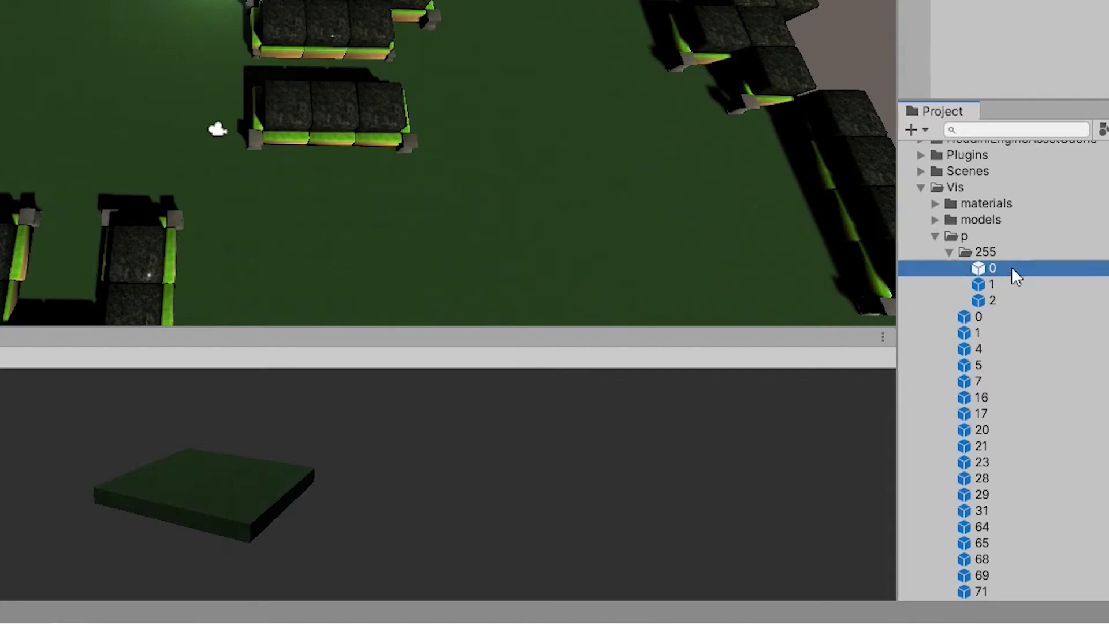
pyautogui.moveTo(220, 509); pyautogui.dragTo(286, 493)
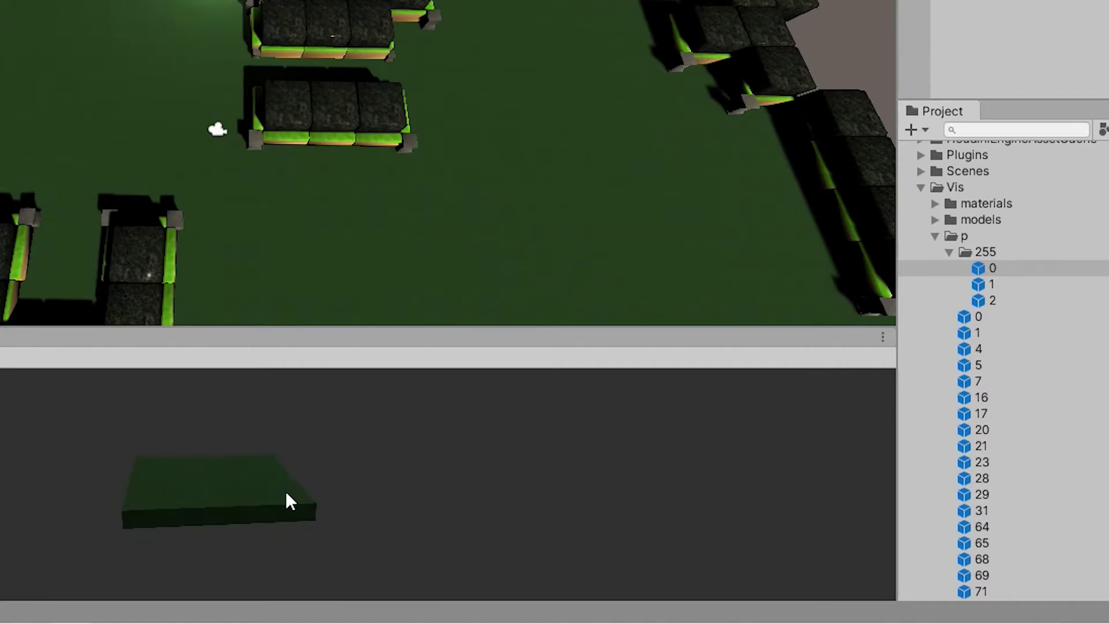
pyautogui.click(1014, 280)
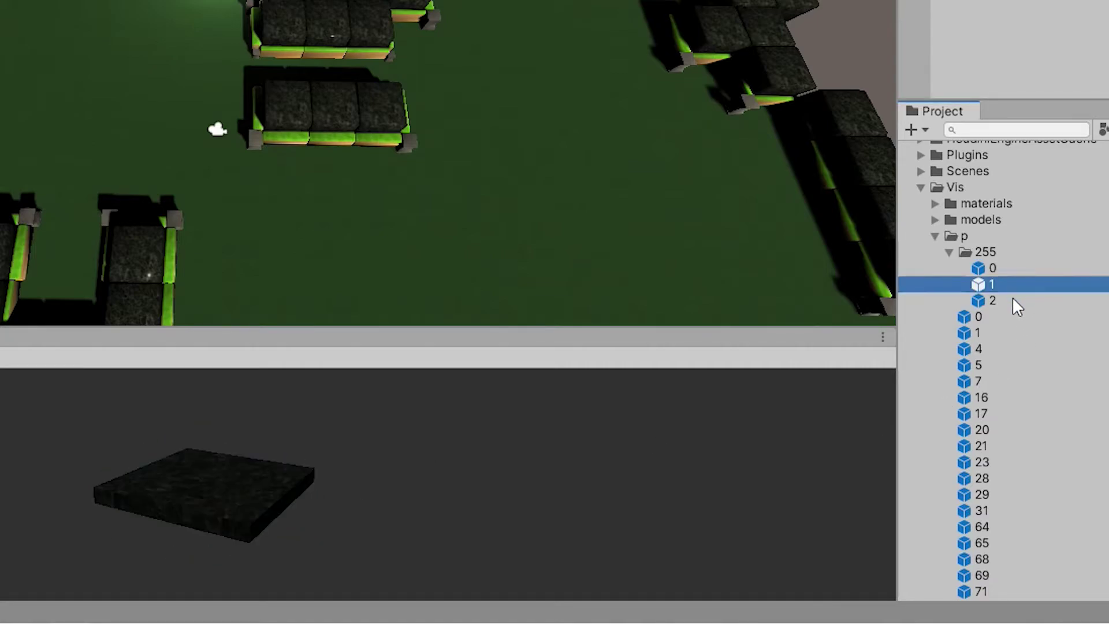
pyautogui.click(1012, 298)
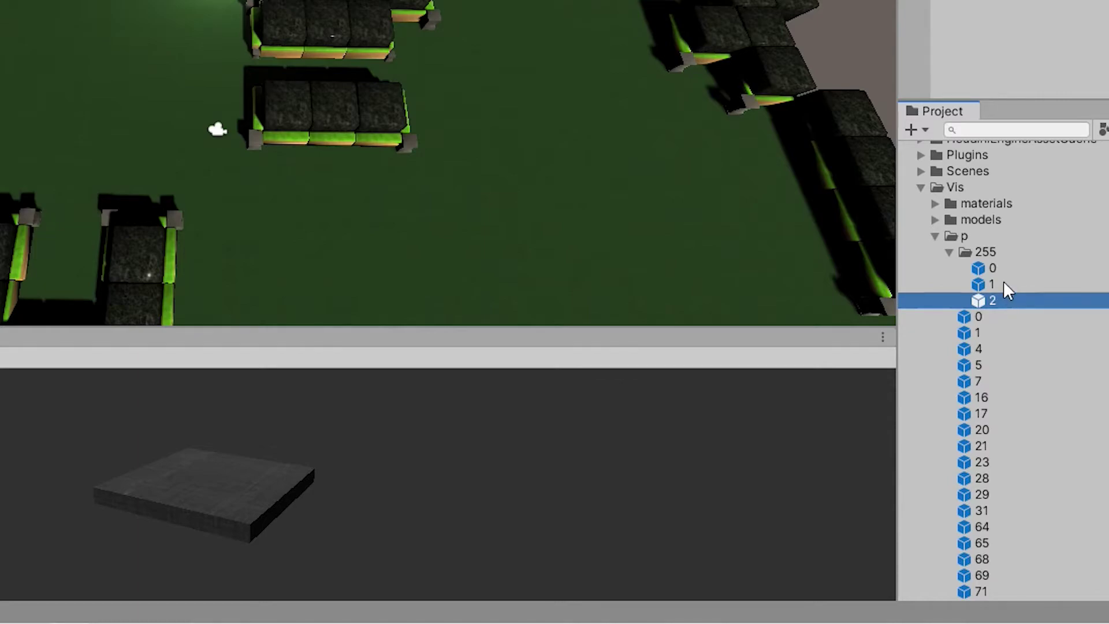
pyautogui.click(1003, 283)
pyautogui.click(1005, 299)
pyautogui.click(1005, 282)
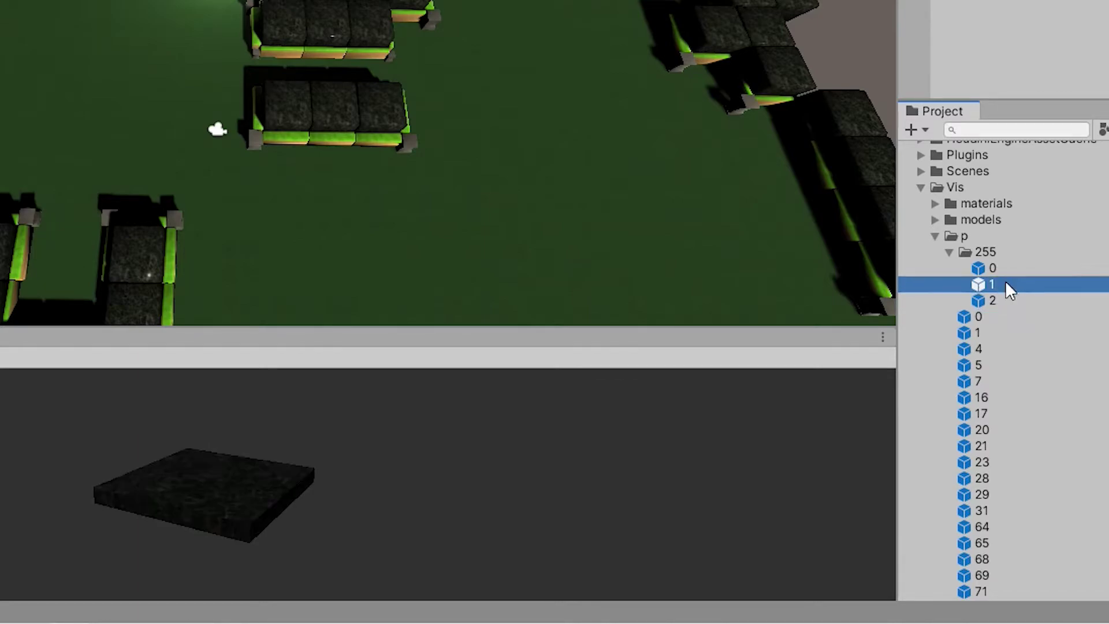
pyautogui.click(1006, 272)
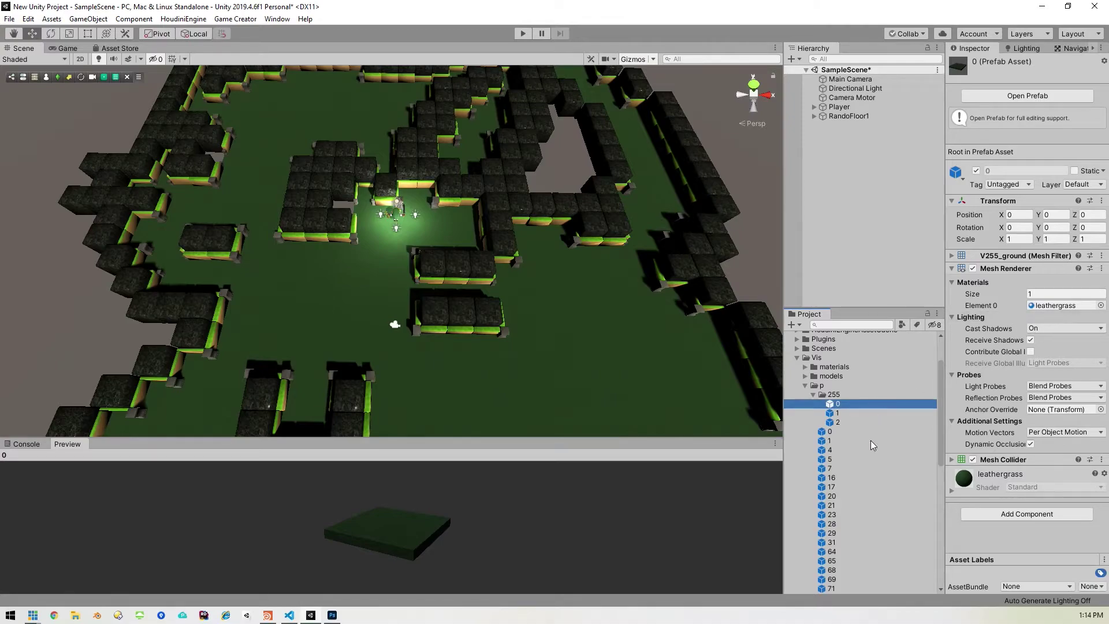
# Step: Compare materials: prefab 0 uses leathergrass, prefabs 1 and 2 use marble
pyautogui.click(856, 413)
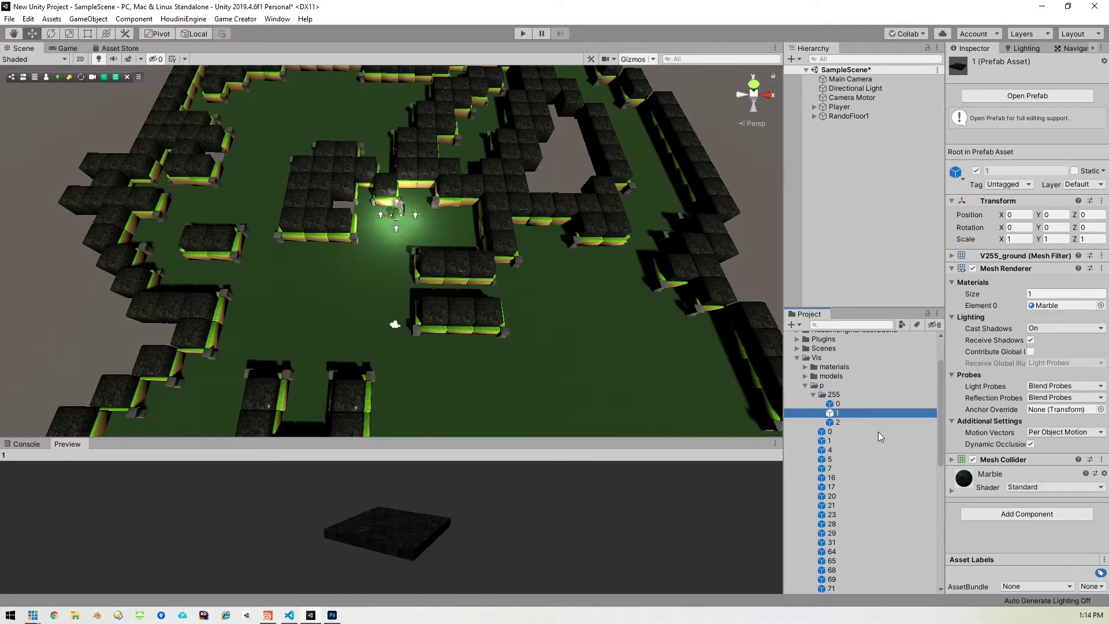
pyautogui.click(871, 423)
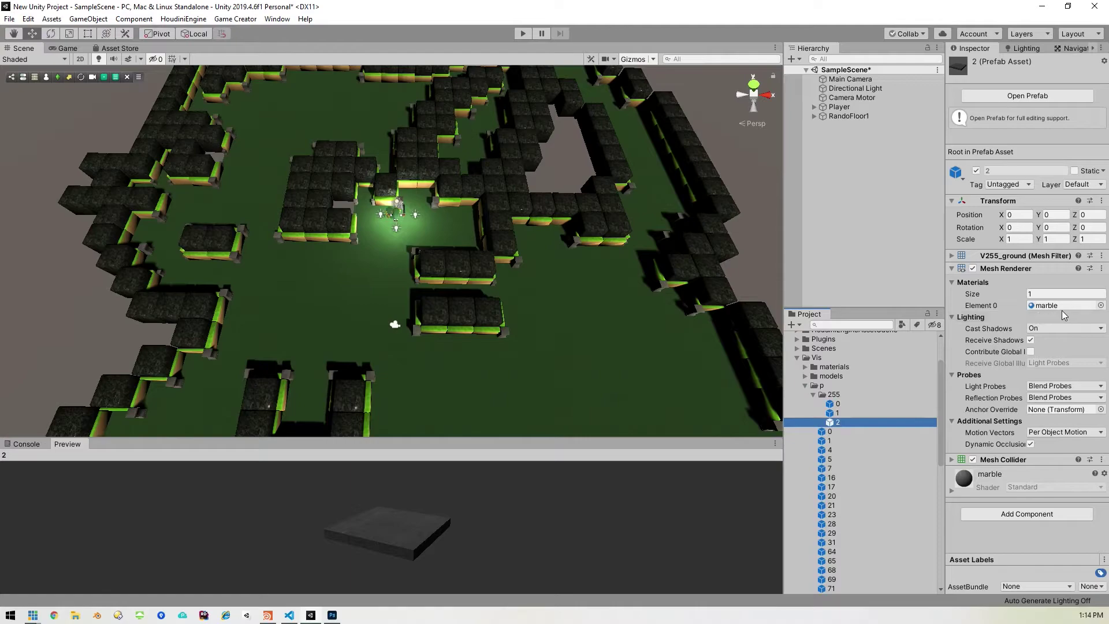
pyautogui.click(852, 404)
pyautogui.click(848, 421)
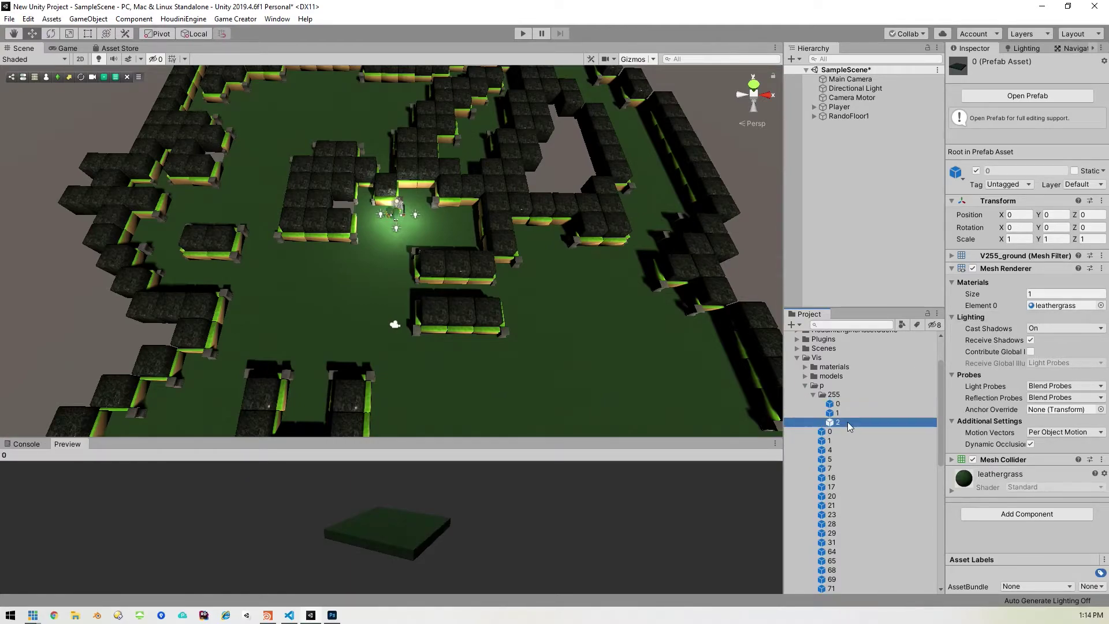
pyautogui.click(852, 404)
pyautogui.doubleClick(851, 422)
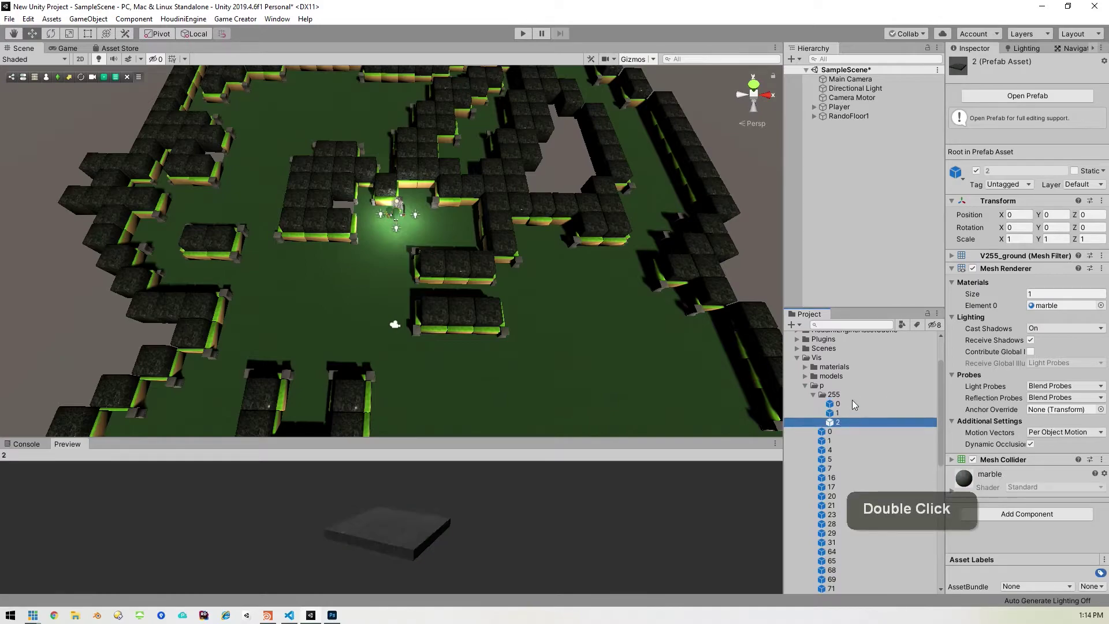
# Step: Collapse the 255 prefab folder again
pyautogui.click(832, 397)
pyautogui.click(815, 395)
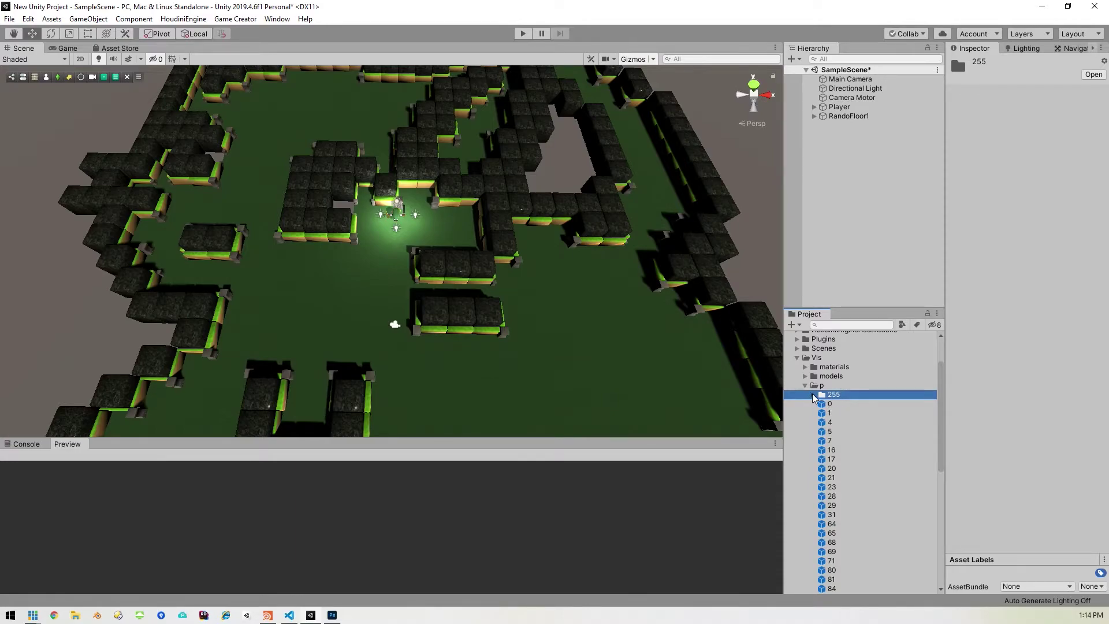
pyautogui.click(814, 395)
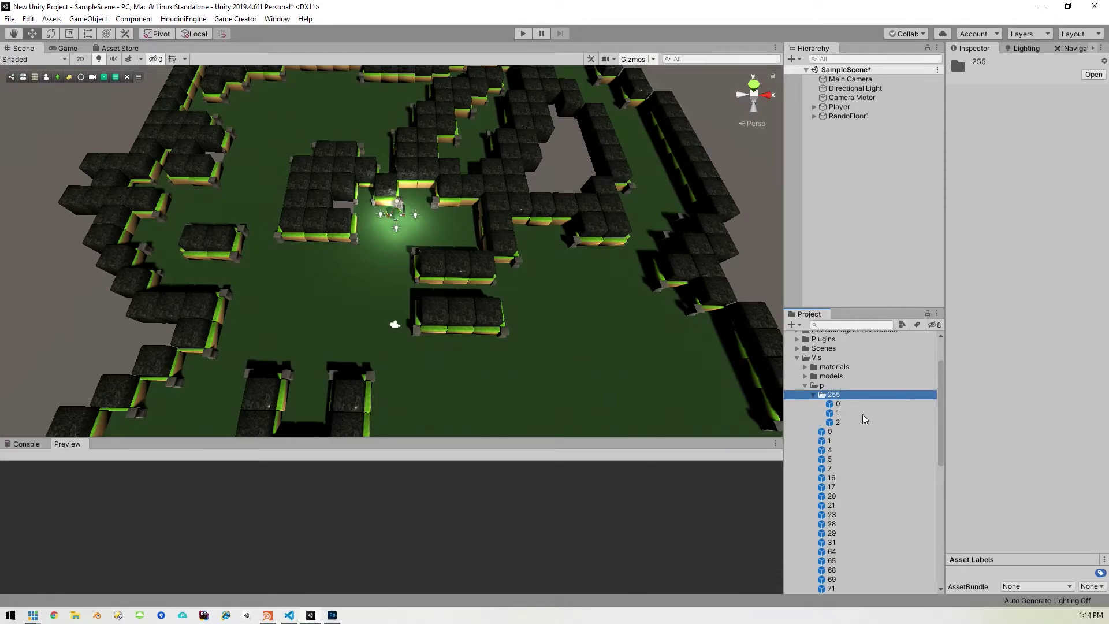
pyautogui.click(813, 396)
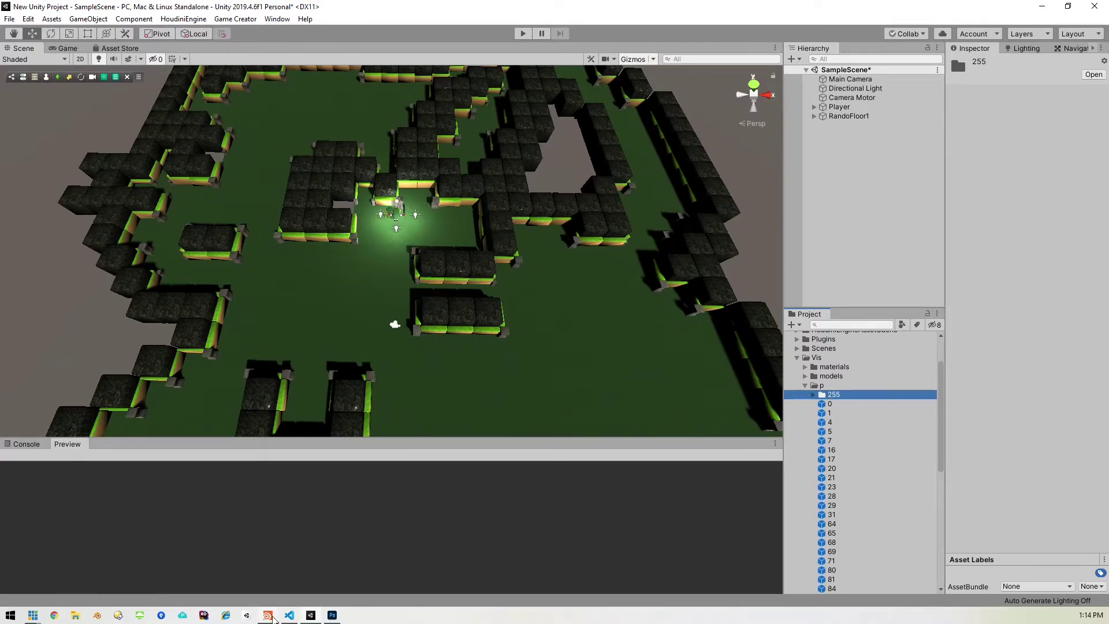
pyautogui.click(268, 617)
# Step: Inside geo1, select attribwrangle1 and widen its parameter pane for the VEX code
pyautogui.doubleClick(573, 201)
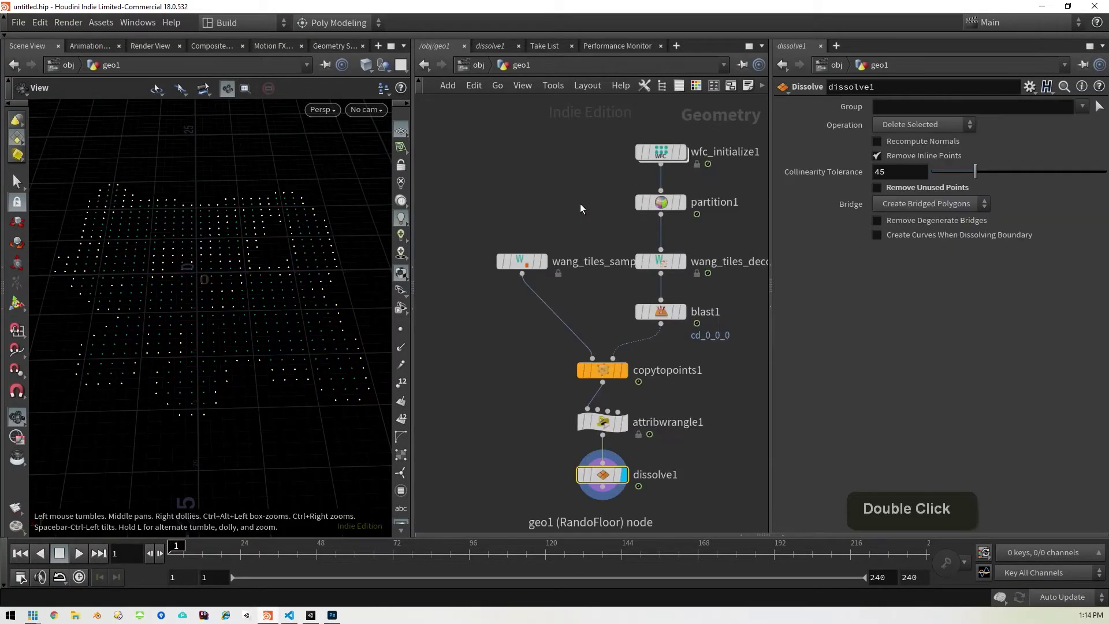
pyautogui.middleClick(517, 223)
pyautogui.moveTo(517, 223); pyautogui.dragTo(537, 181, button='middle')
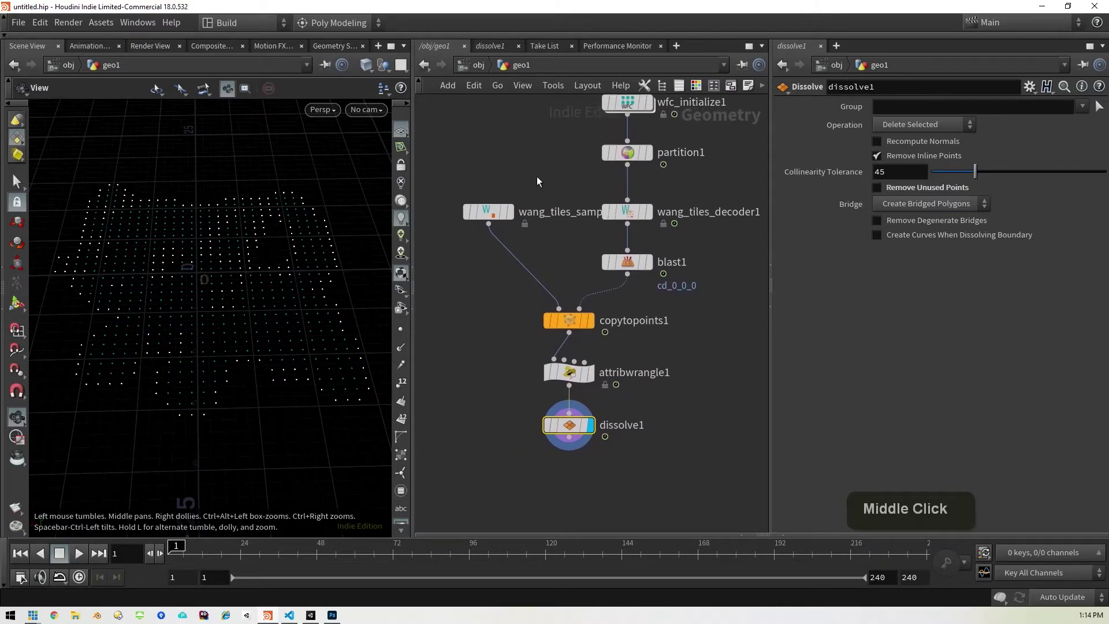
pyautogui.click(571, 377)
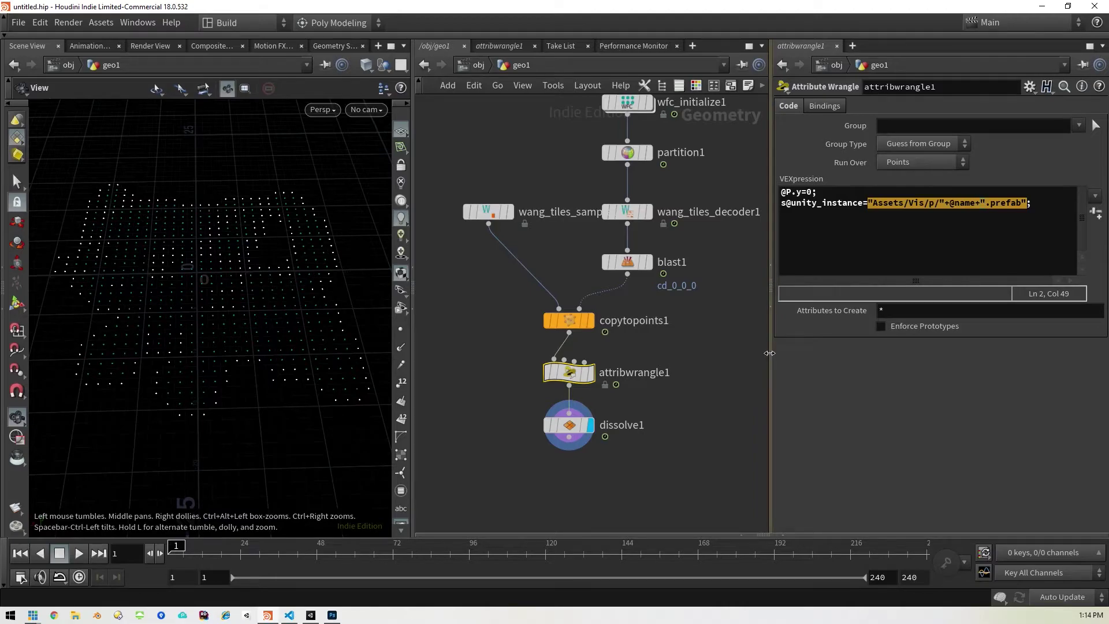
pyautogui.moveTo(771, 355); pyautogui.dragTo(610, 364)
# Step: Add an if block giving points named '255' a random prefab index from 0 to 2
pyautogui.click(930, 221)
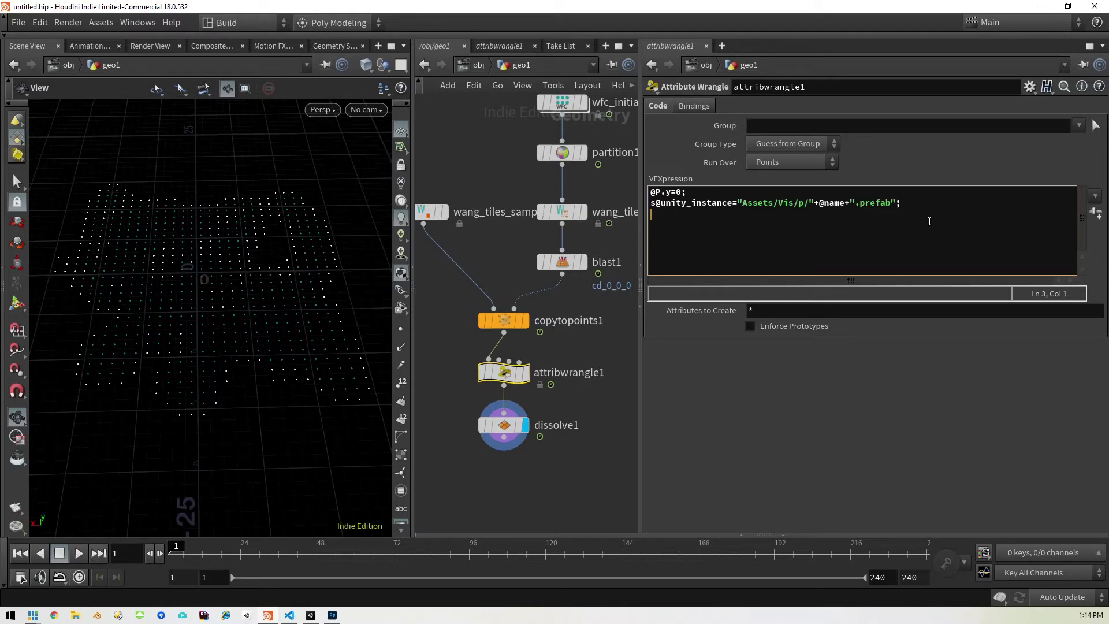
pyautogui.press('Up')
pyautogui.write('if(@name=\'255\'){     int index = (int) rint(fit01(rand(@ptnum), 0, 2));     s@unity_instance="Assets/Vis/p/"+itoa(index)+".prefab"; }else{')
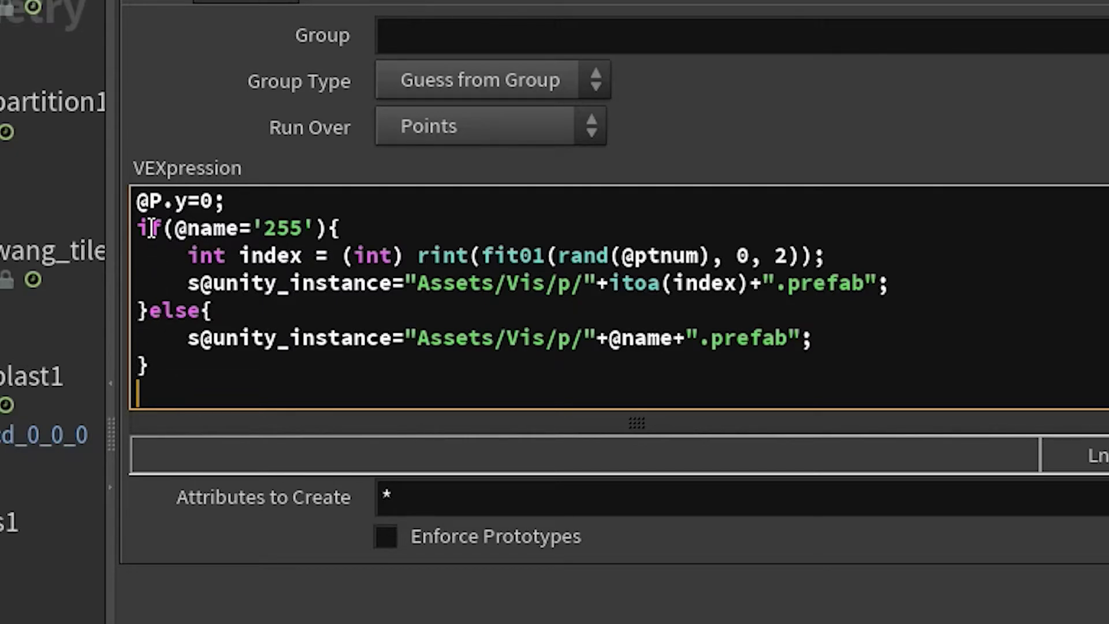
pyautogui.click(247, 201)
pyautogui.moveTo(247, 201); pyautogui.dragTo(133, 204)
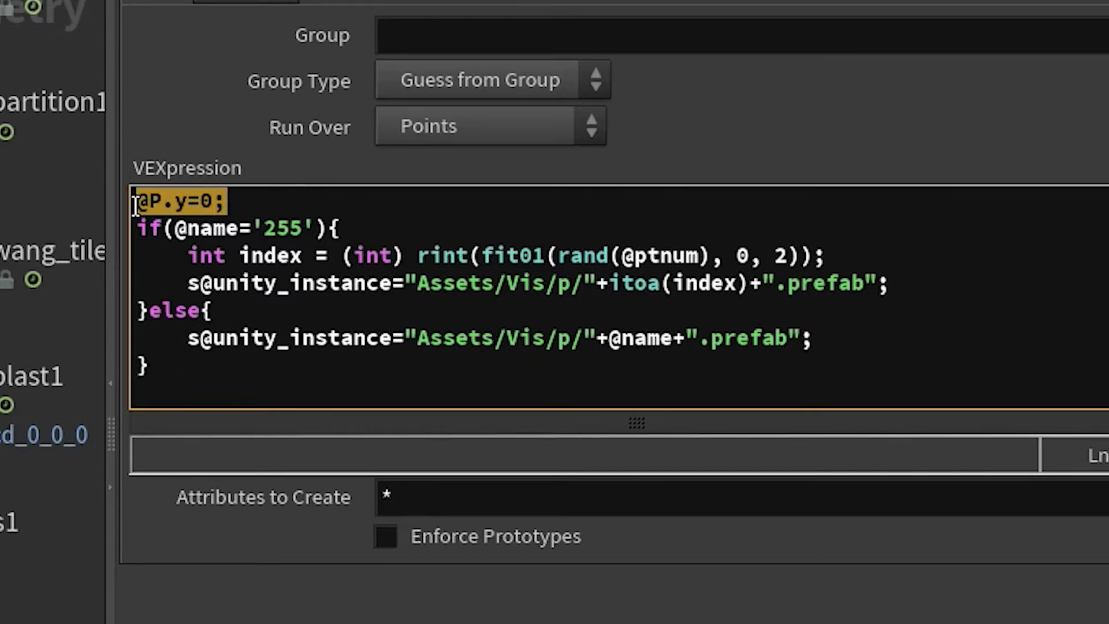
pyautogui.click(300, 206)
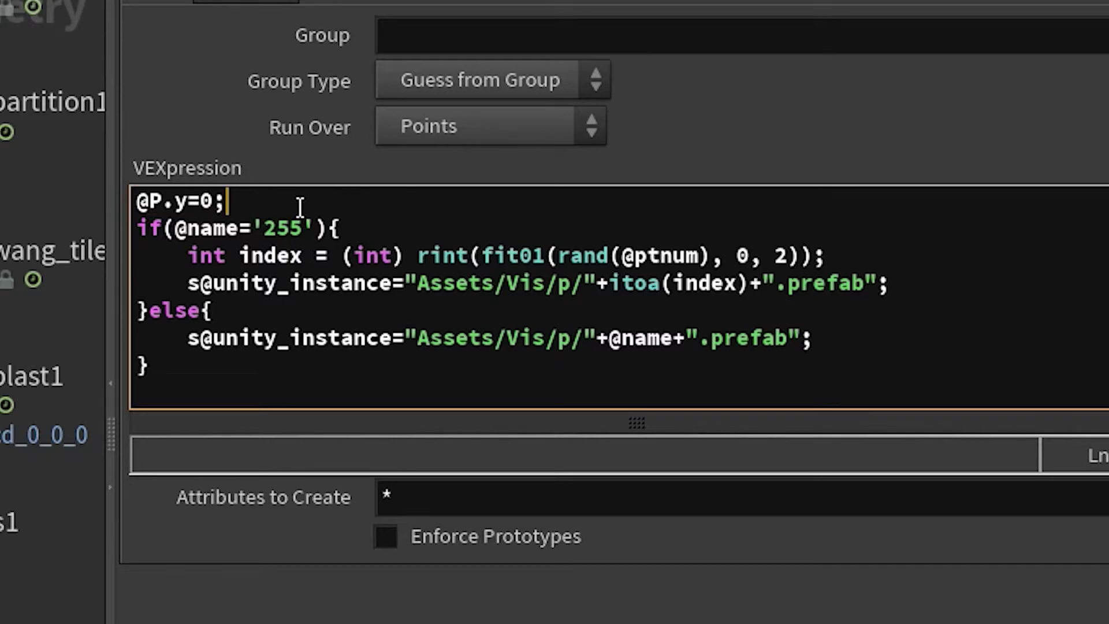
pyautogui.press('Return')
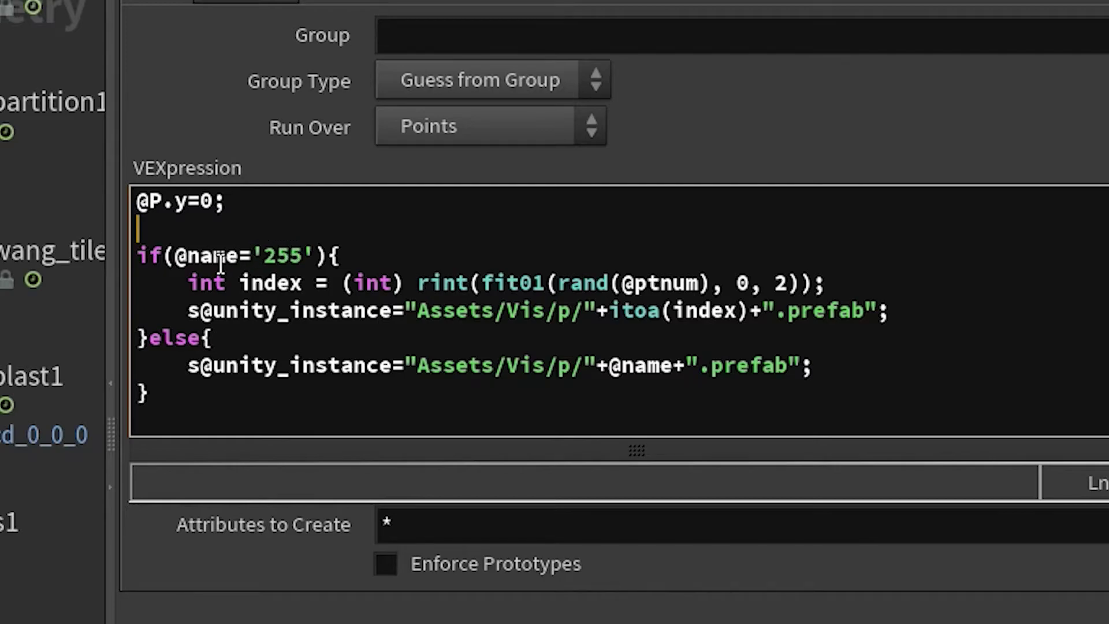
pyautogui.click(238, 257)
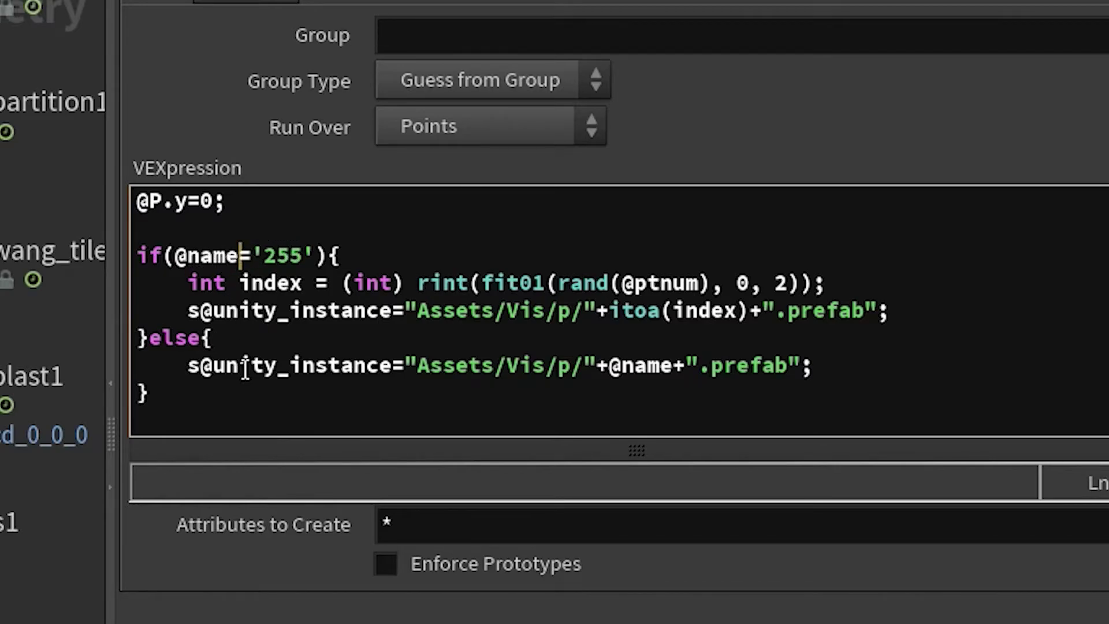
pyautogui.write('=')
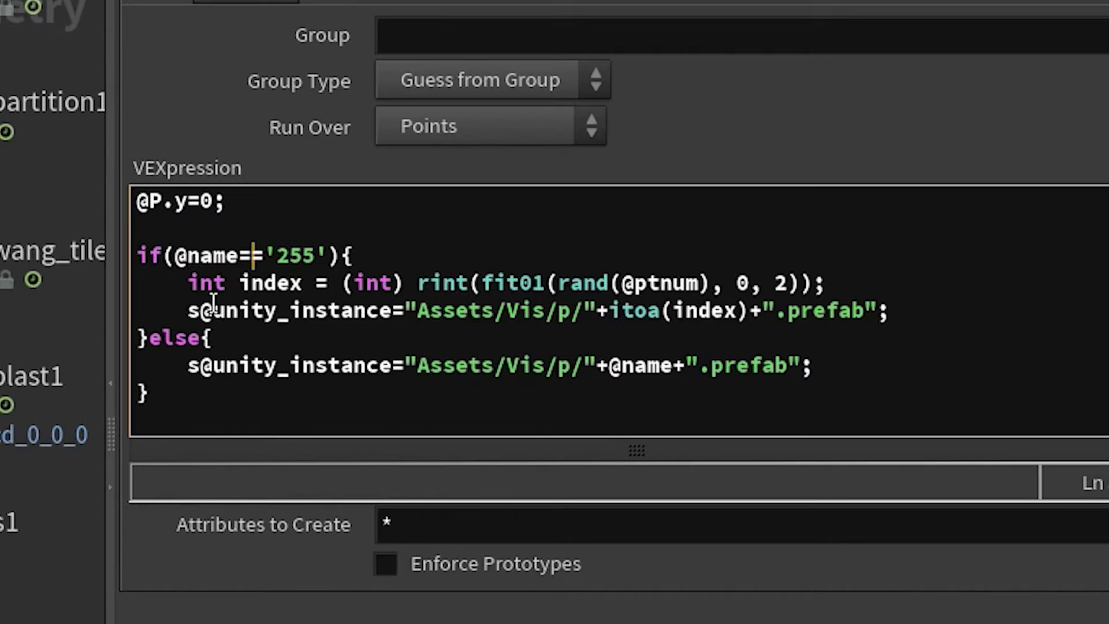
pyautogui.click(188, 255)
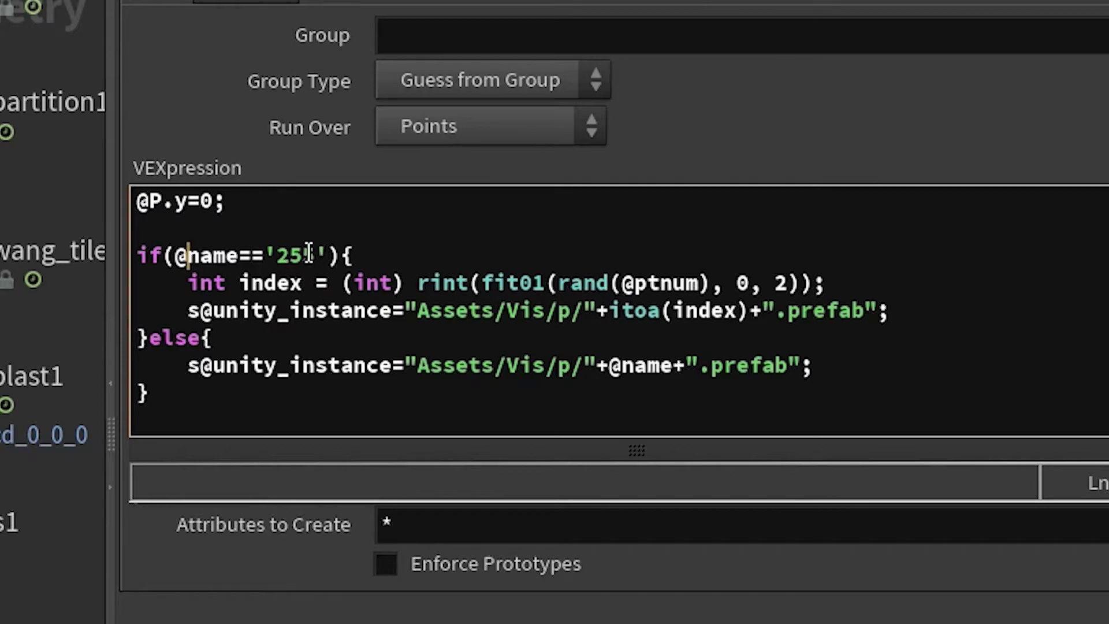
# Step: Review the else branch and the int index declaration built from rint and rand
pyautogui.moveTo(837, 371); pyautogui.dragTo(190, 371)
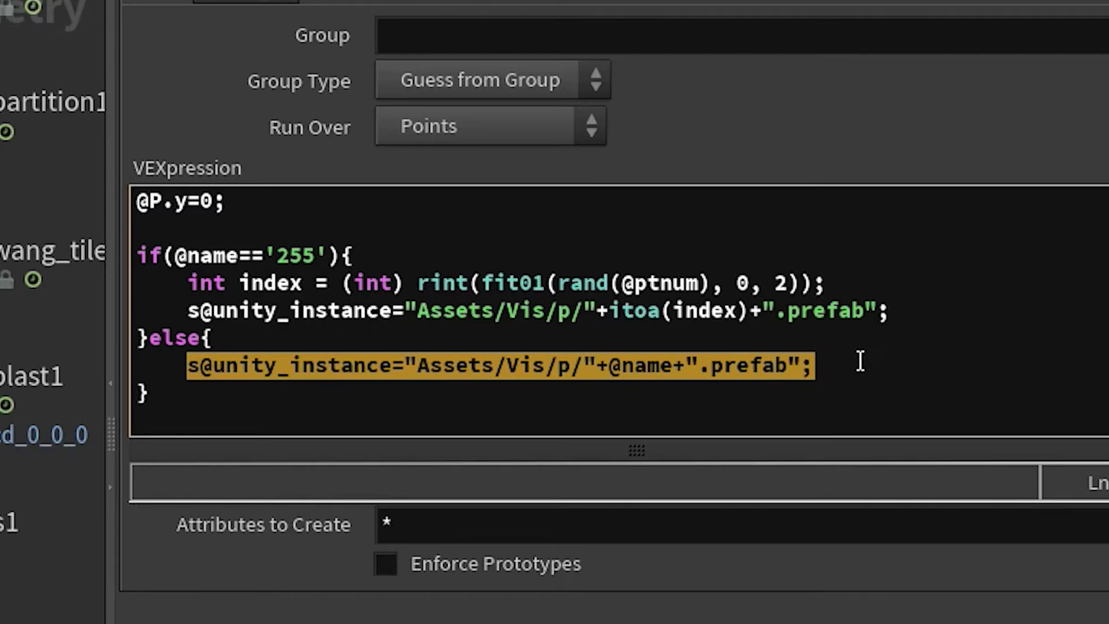
pyautogui.click(232, 289)
pyautogui.click(210, 291)
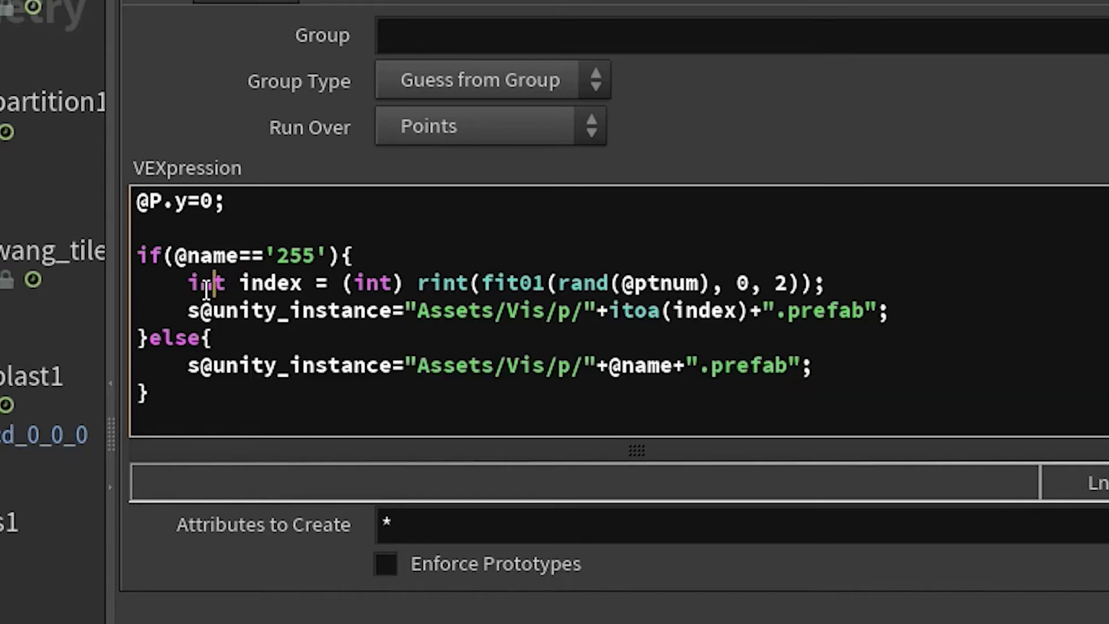
pyautogui.doubleClick(274, 283)
pyautogui.doubleClick(208, 284)
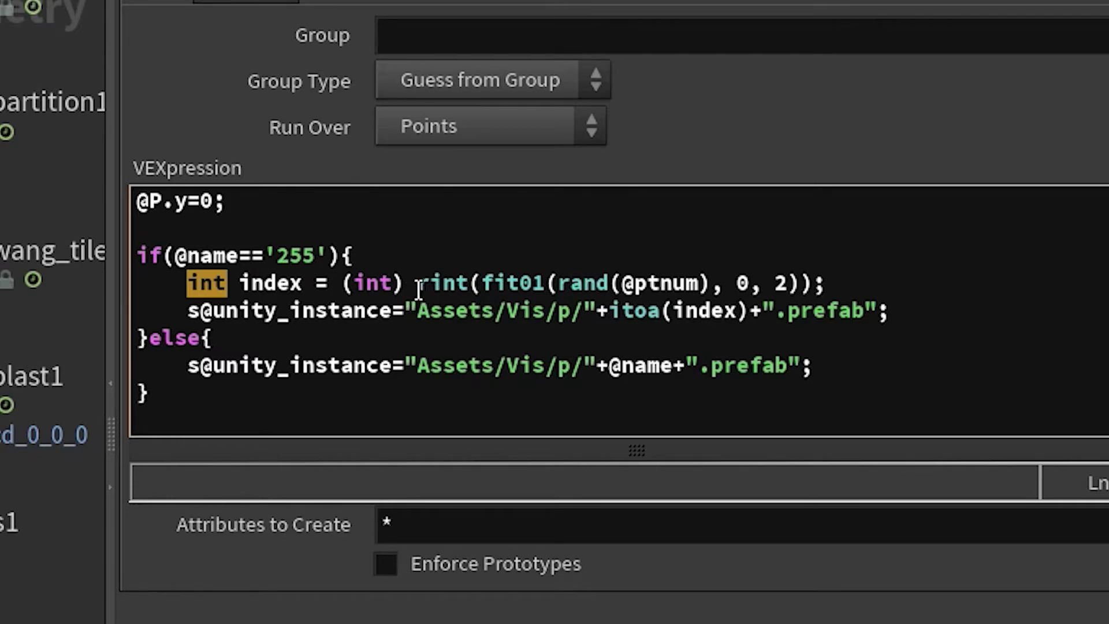
pyautogui.doubleClick(441, 282)
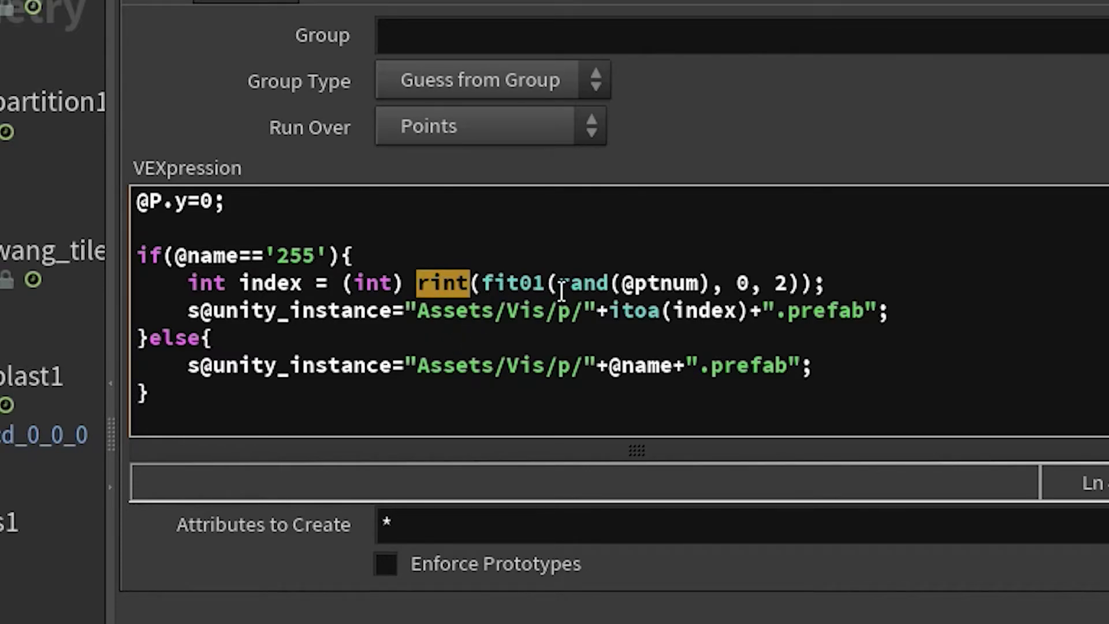
pyautogui.click(599, 283)
pyautogui.doubleClick(599, 282)
pyautogui.doubleClick(441, 282)
pyautogui.click(573, 283)
pyautogui.doubleClick(574, 283)
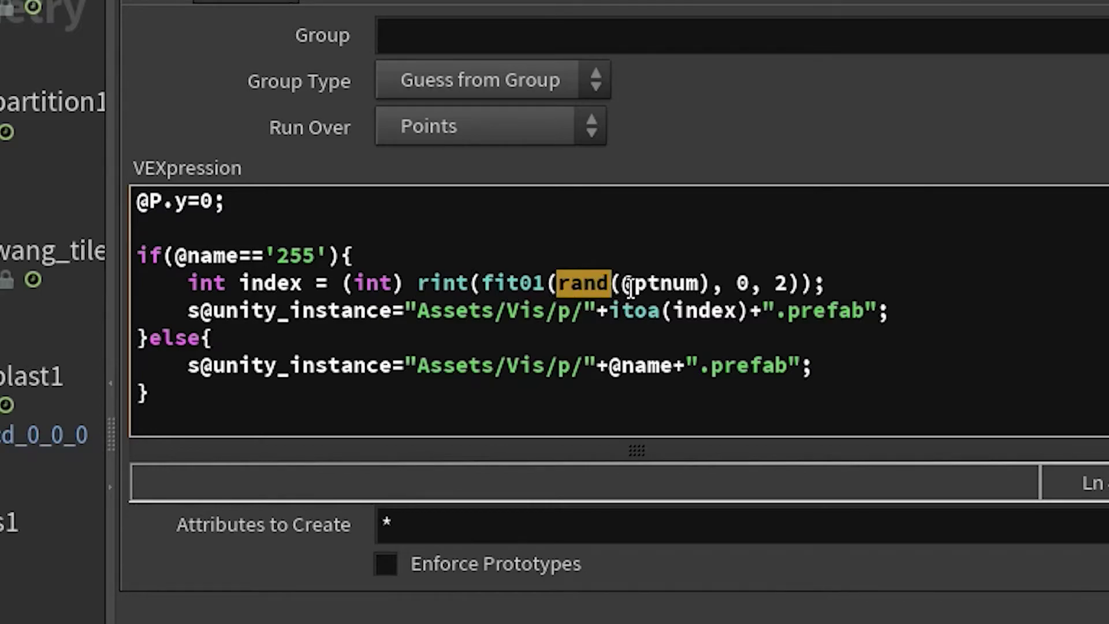
pyautogui.doubleClick(743, 283)
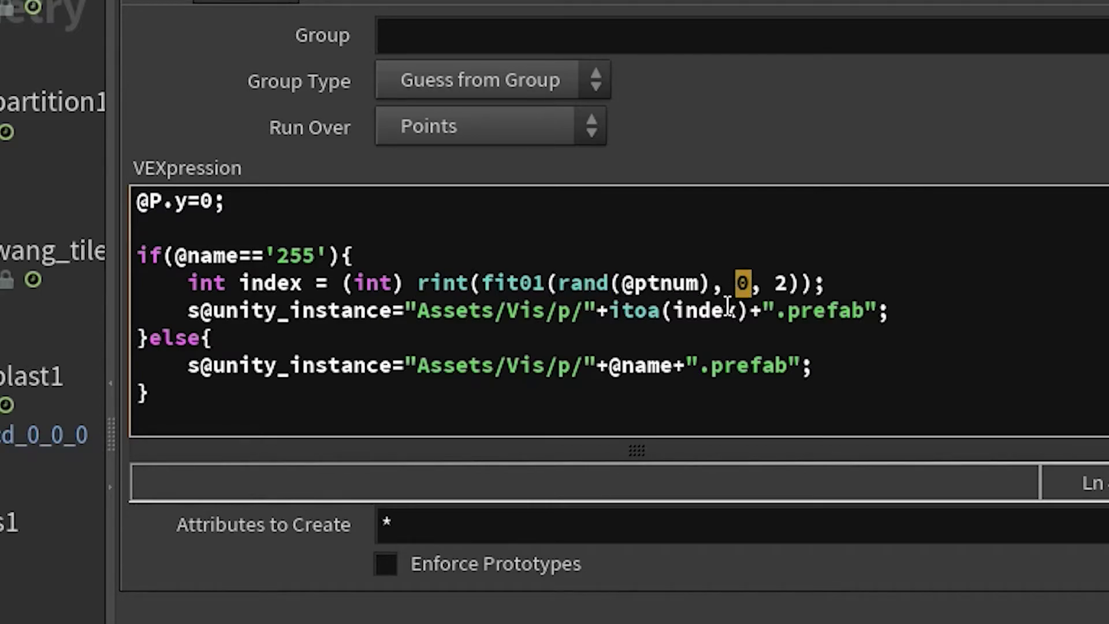
pyautogui.doubleClick(782, 284)
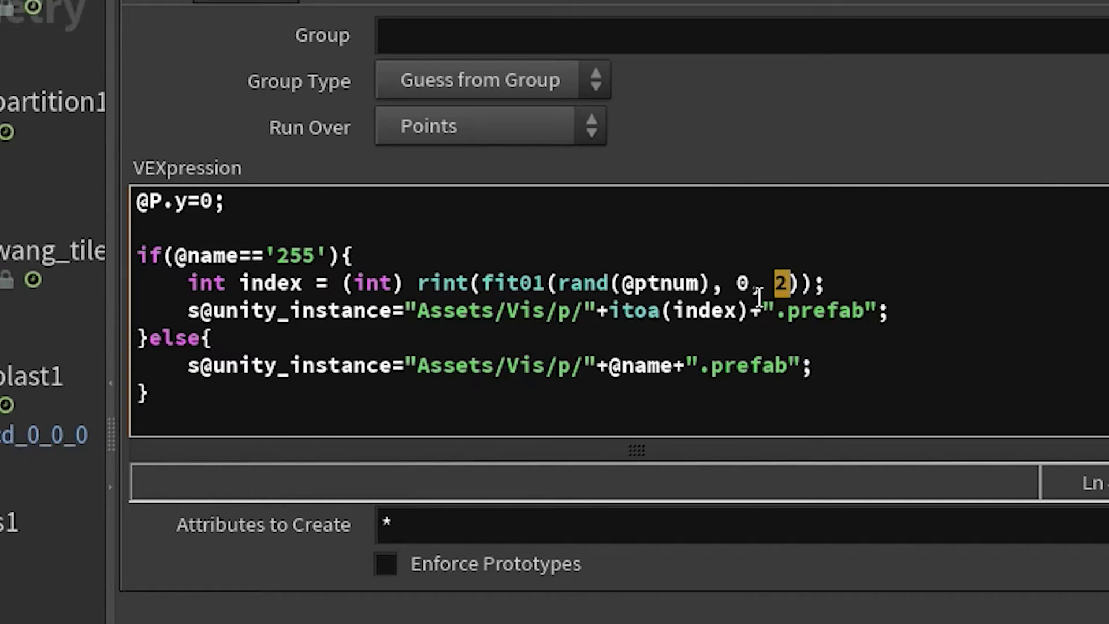
pyautogui.moveTo(837, 283); pyautogui.dragTo(180, 287)
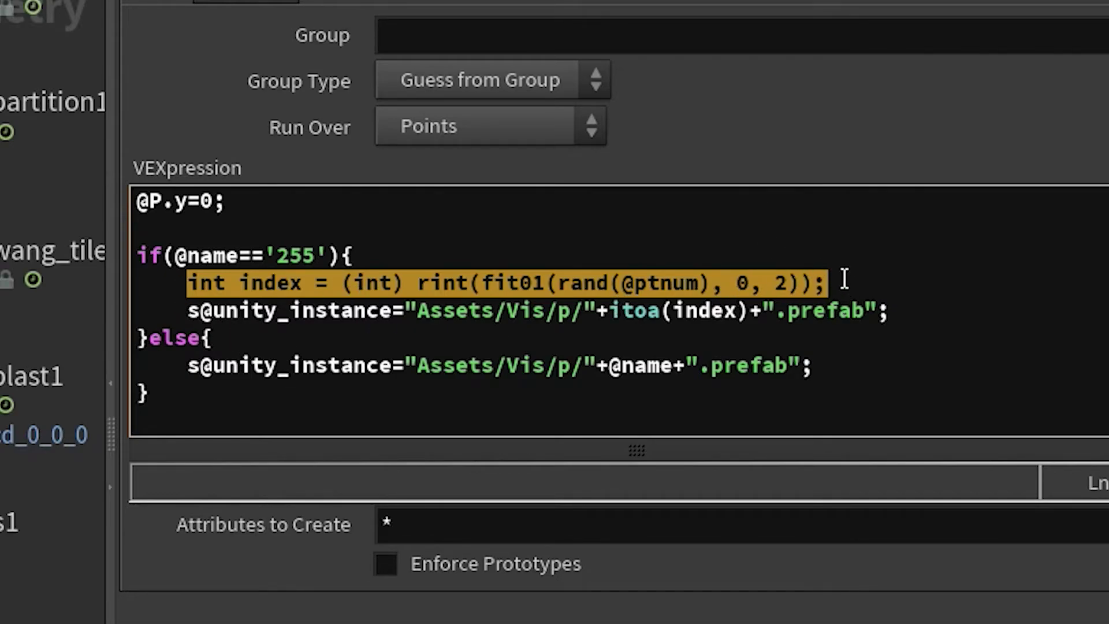
pyautogui.click(843, 285)
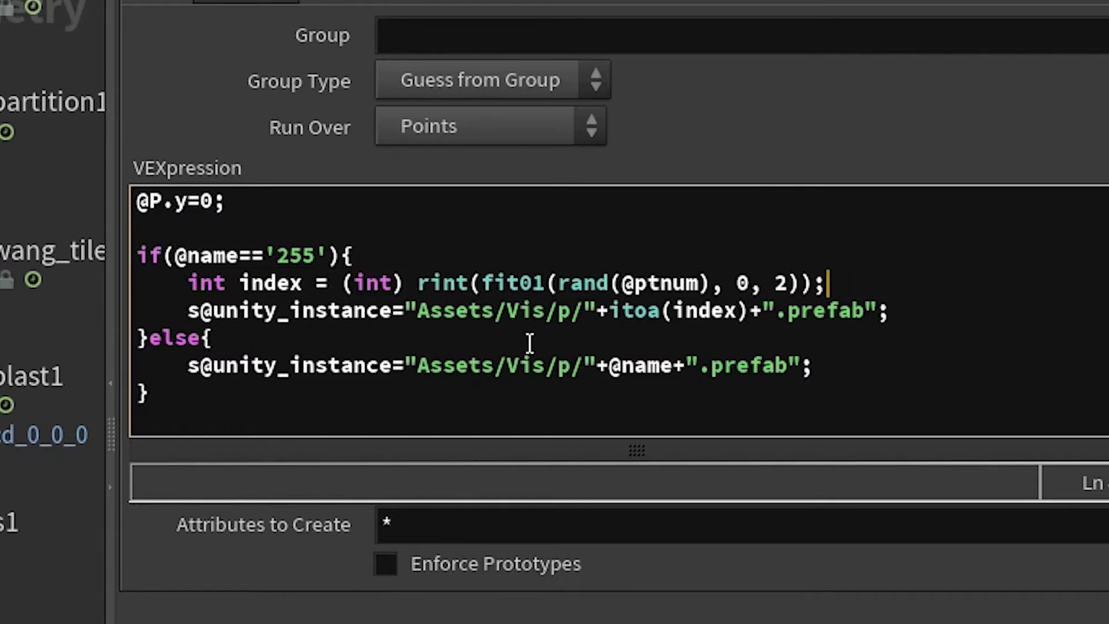
pyautogui.click(586, 312)
# Step: Insert 255/ after Vis/p/ so the prefab path reads "Assets/Vis/p/255/"+itoa(index)
pyautogui.write('255')
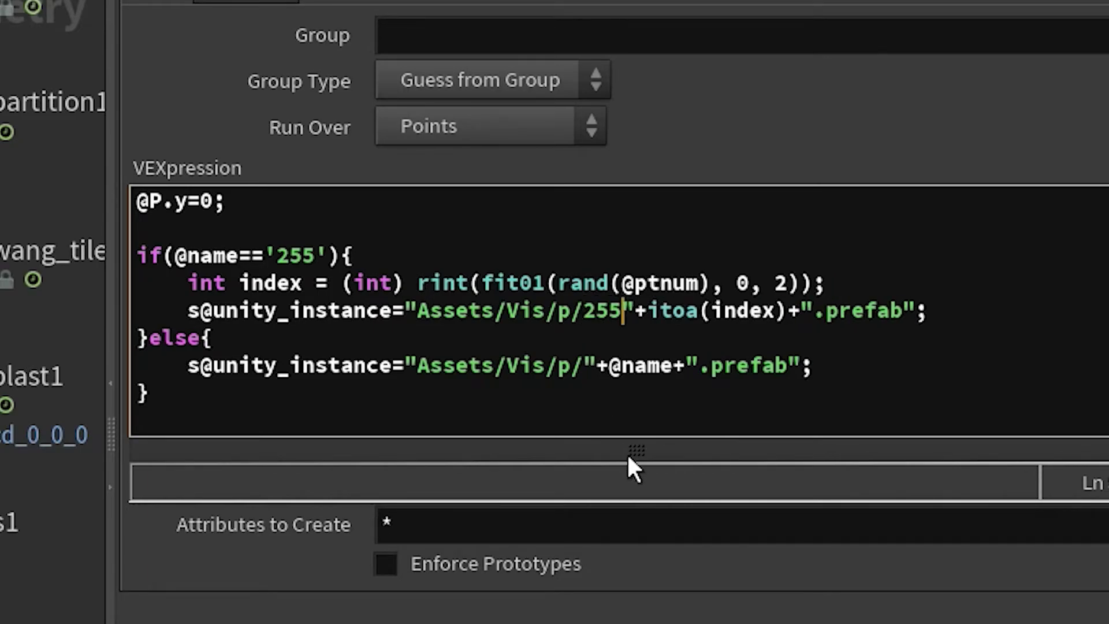
pyautogui.write('/')
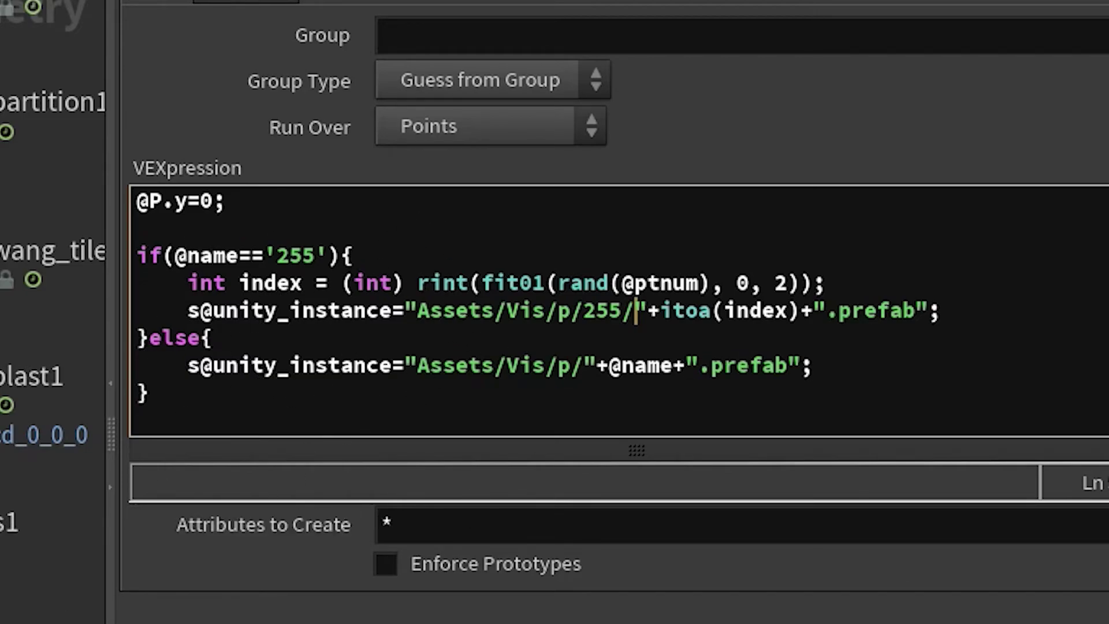
pyautogui.doubleClick(783, 282)
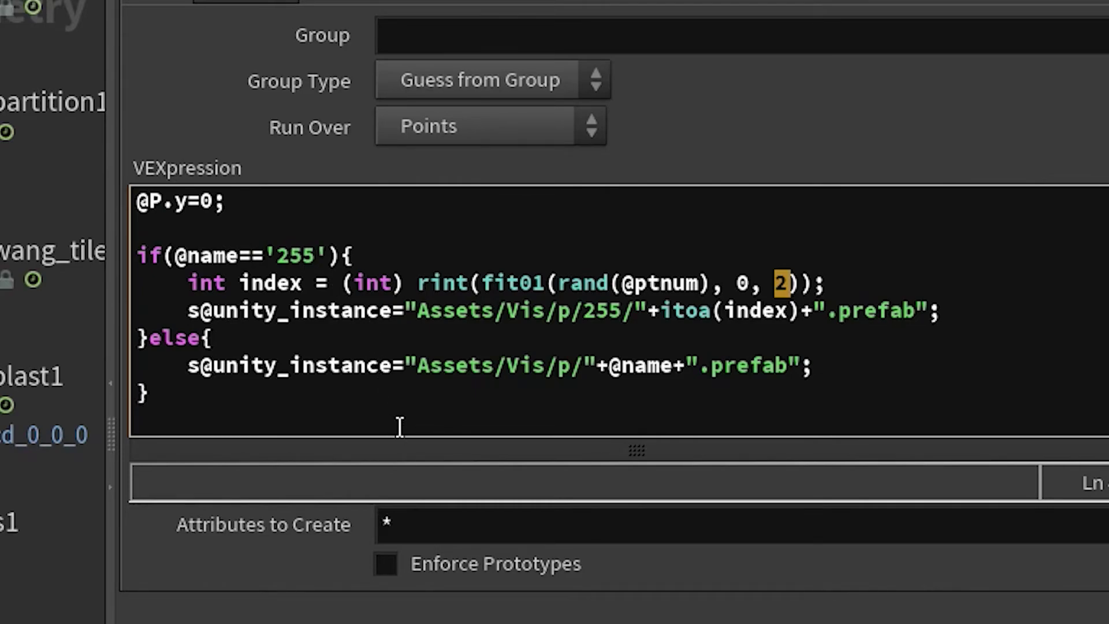
pyautogui.doubleClick(301, 255)
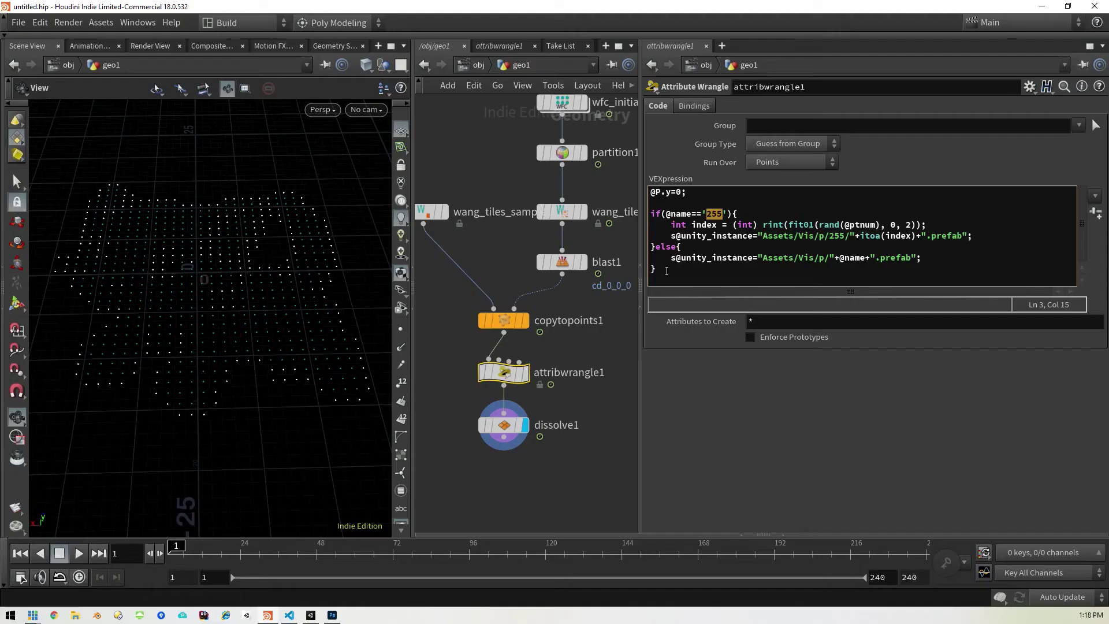
# Step: Select dissolve1 and save the RandoFloor asset via Assets > Save Asset
pyautogui.click(504, 426)
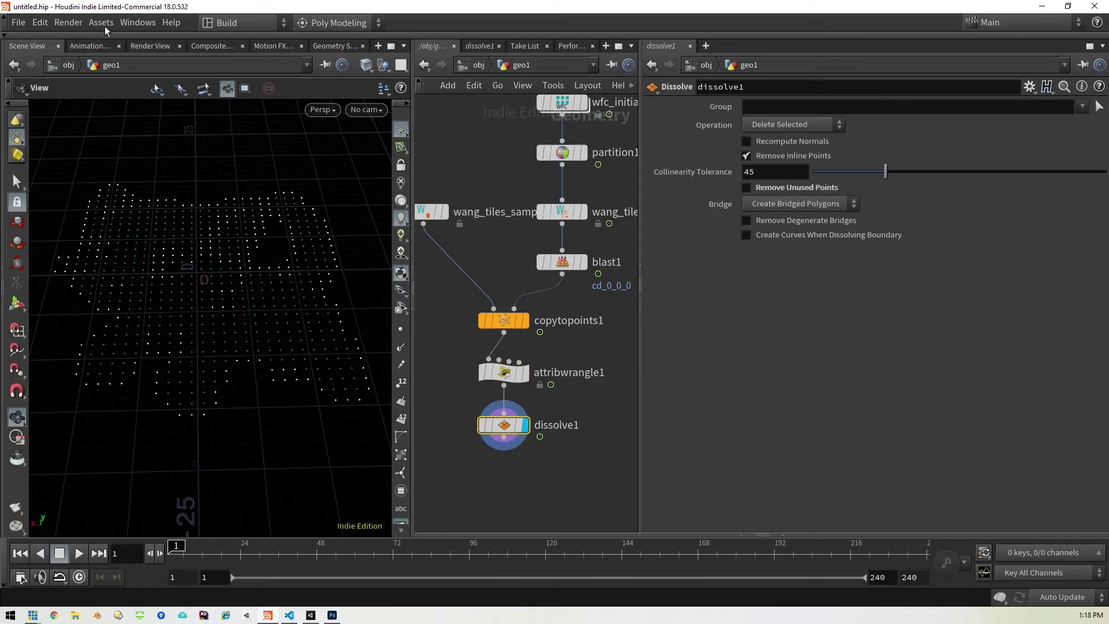
pyautogui.click(101, 23)
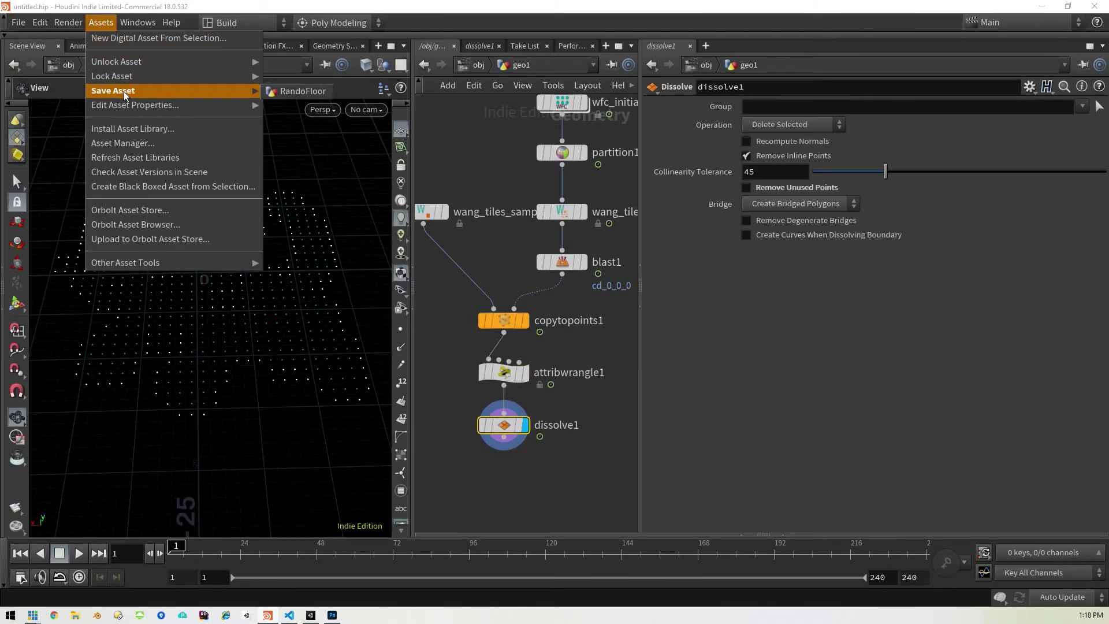
pyautogui.moveTo(248, 104)
pyautogui.click(300, 94)
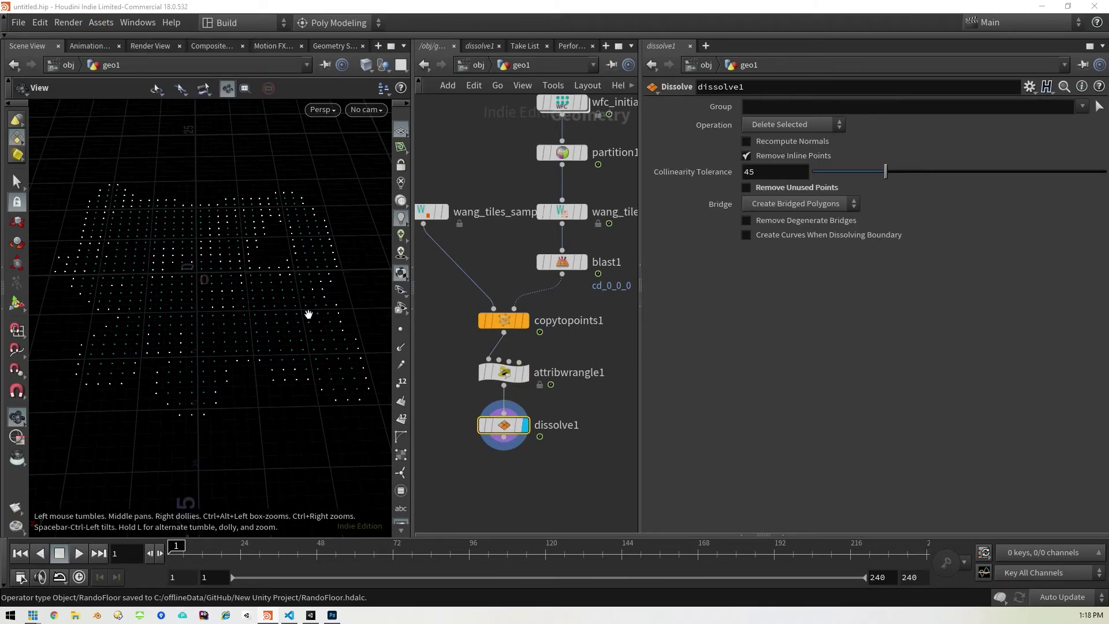
# Step: Reset RandoFloor1's scale to 1, 1, 1 and rebuild the Houdini asset
pyautogui.click(312, 616)
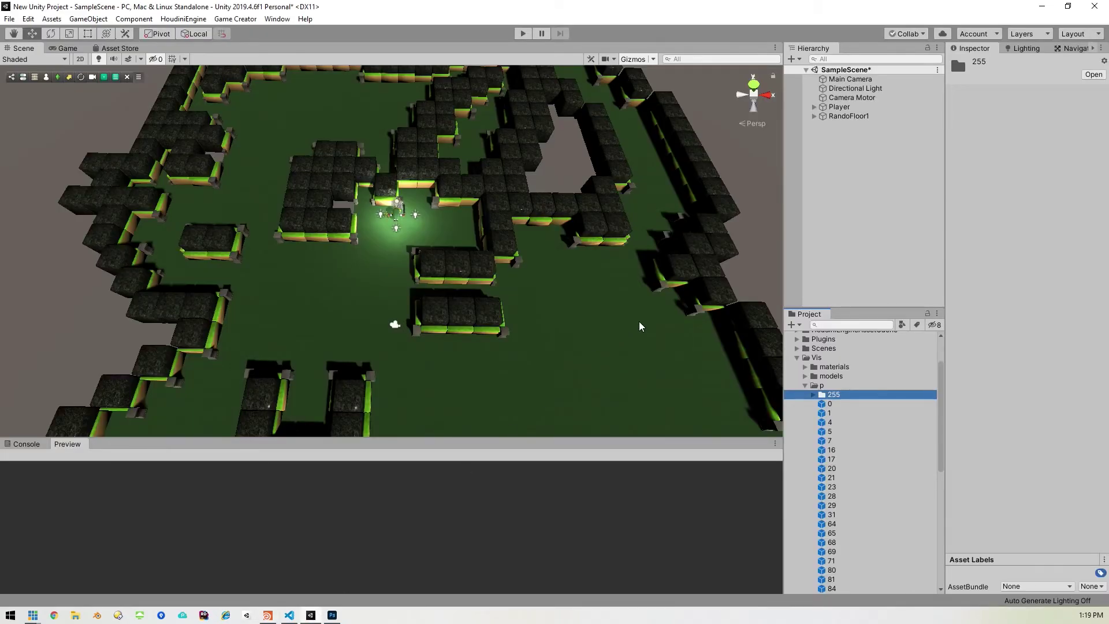
pyautogui.click(862, 119)
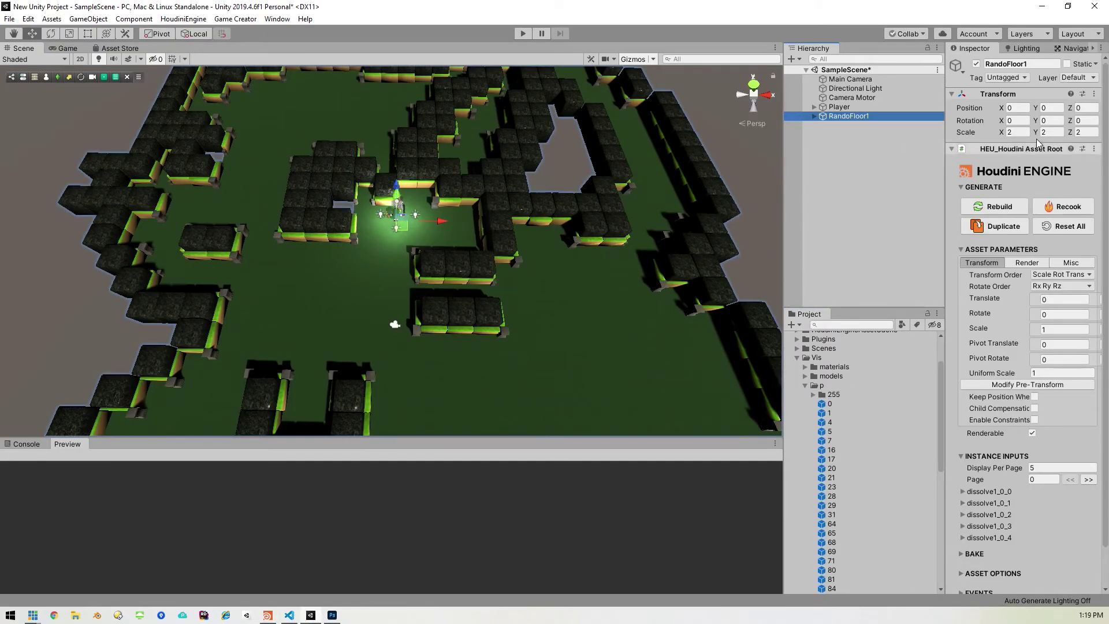
pyautogui.click(1020, 131)
pyautogui.write('1')
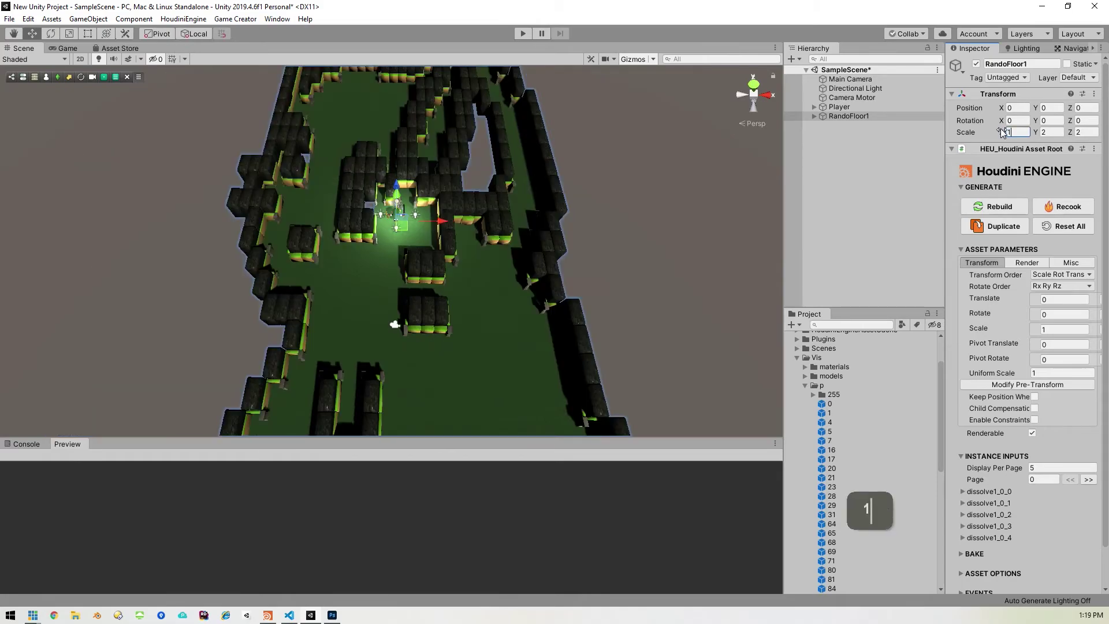
pyautogui.press('Tab')
pyautogui.write('1')
pyautogui.press('Tab')
pyautogui.write('1')
pyautogui.press('Return')
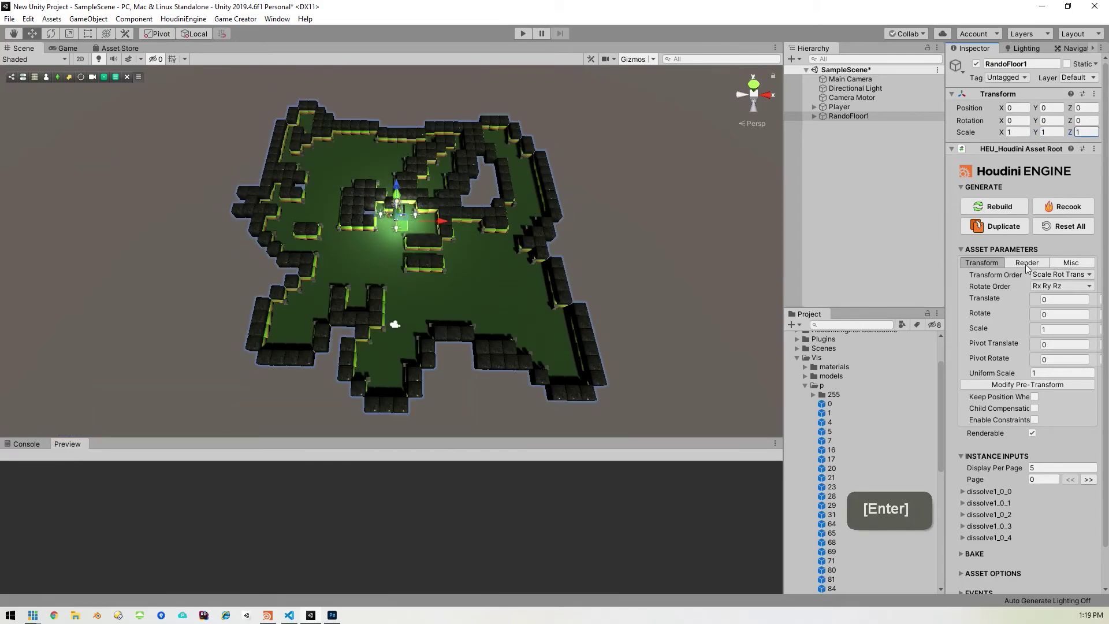
pyautogui.click(1010, 208)
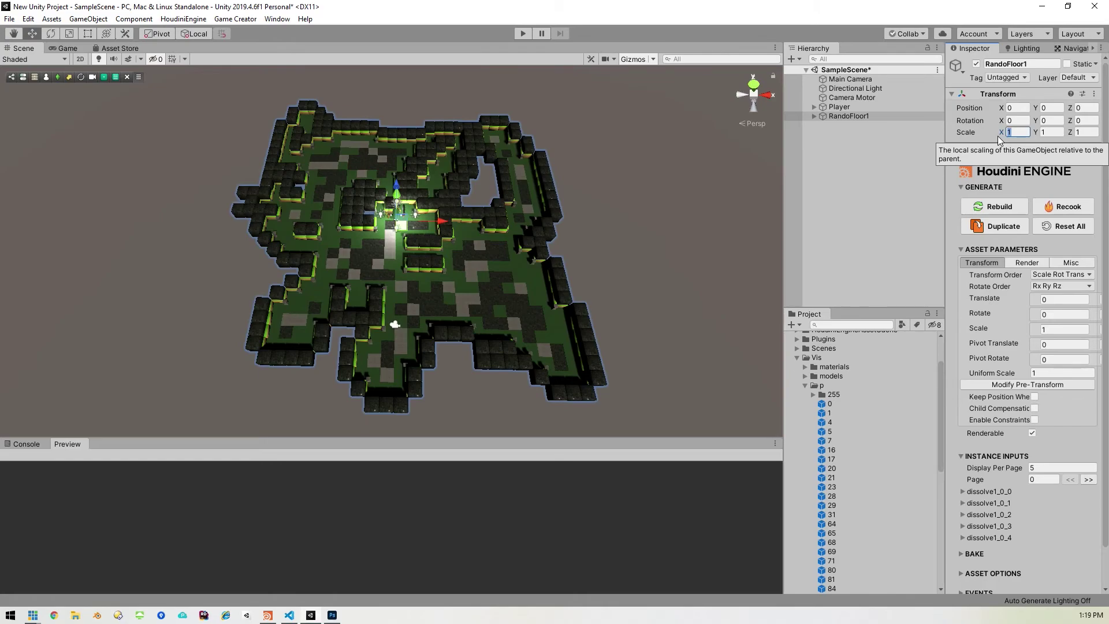
# Step: Set RandoFloor1's scale back to 2, 2, 2
pyautogui.write('2')
pyautogui.press('Tab')
pyautogui.write('2')
pyautogui.press('Tab')
pyautogui.write('2')
pyautogui.press('Return')
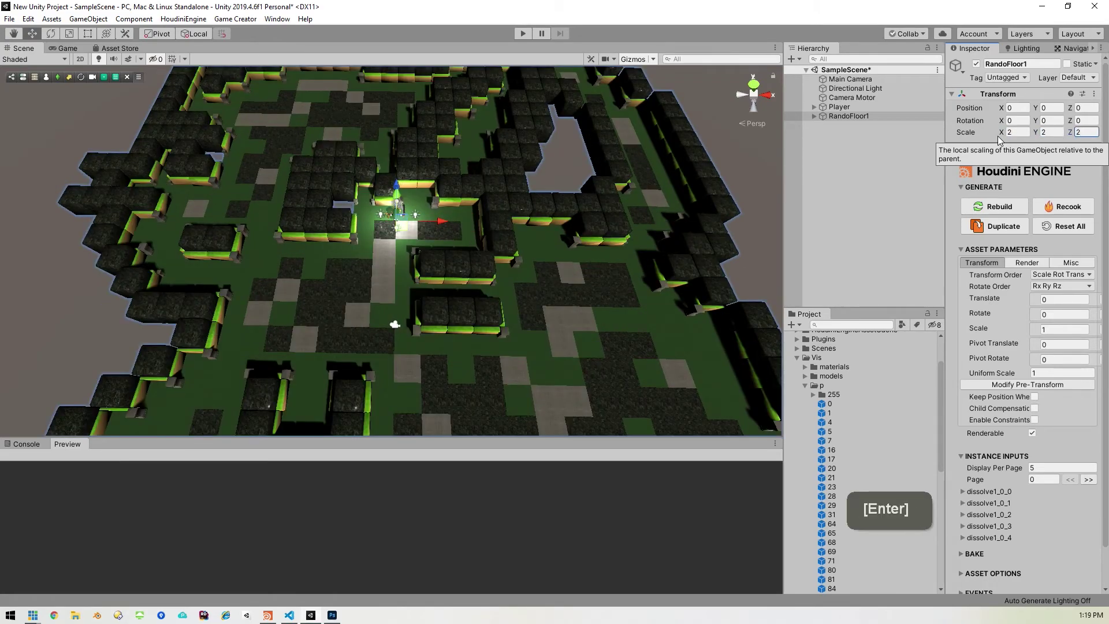
pyautogui.click(522, 34)
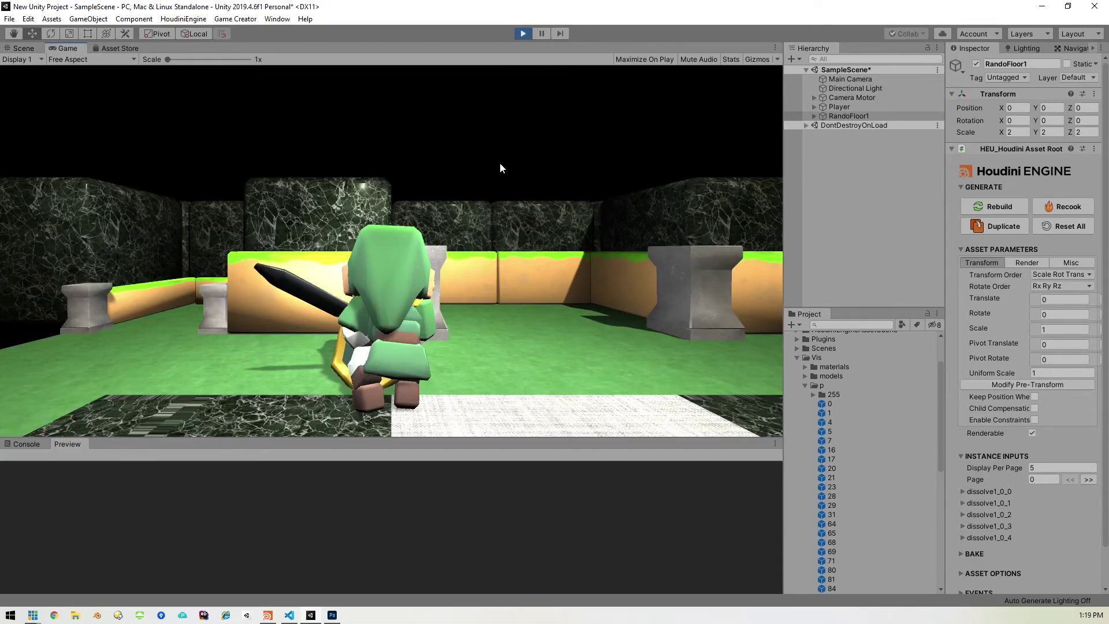
# Step: Walk the player through the maze with W, A and D over the mixed grass and marble tiles
pyautogui.moveTo(509, 208); pyautogui.dragTo(560, 287, button='right')
pyautogui.press('w')
pyautogui.press('d')
pyautogui.press('d')
pyautogui.press('d')
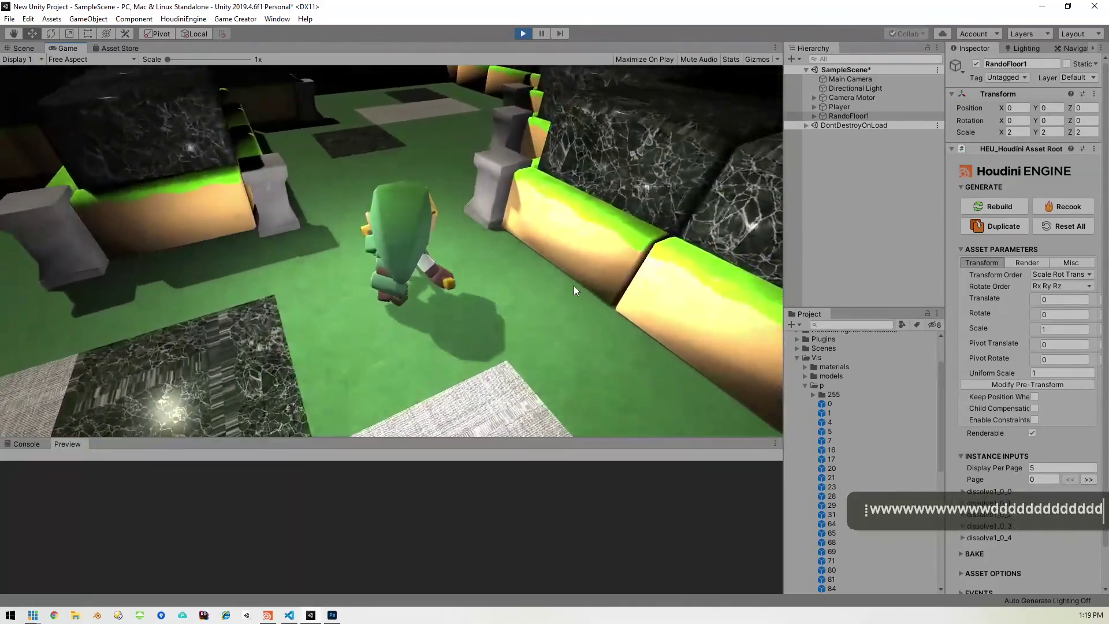
pyautogui.moveTo(569, 279); pyautogui.dragTo(550, 251, button='right')
pyautogui.press('a')
pyautogui.press('d')
pyautogui.press('w')
pyautogui.press('w')
pyautogui.press('w')
pyautogui.press('w')
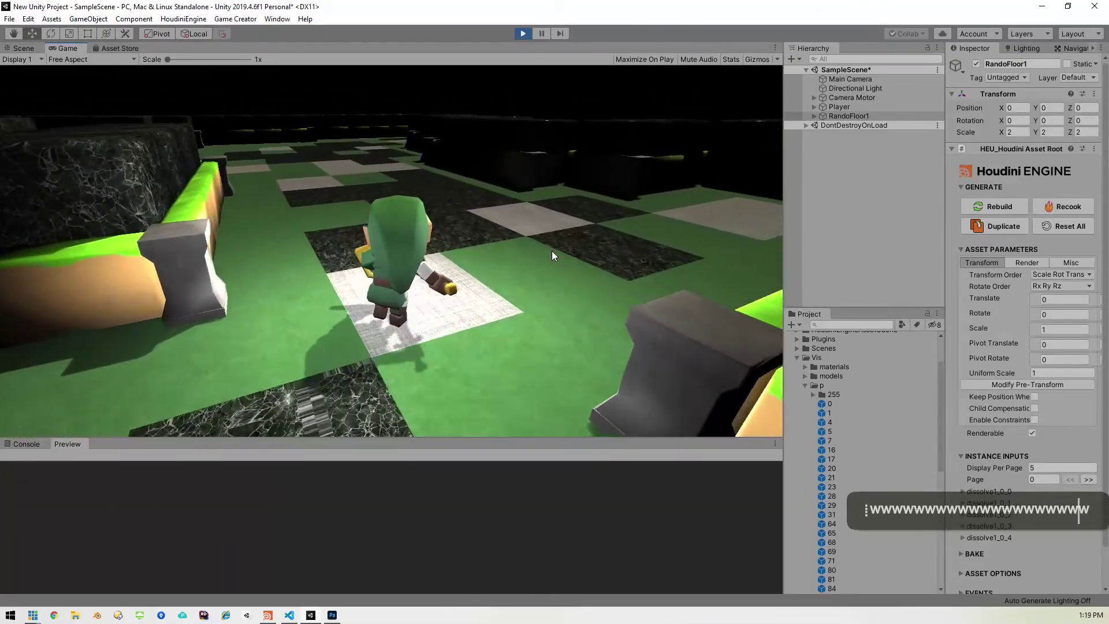